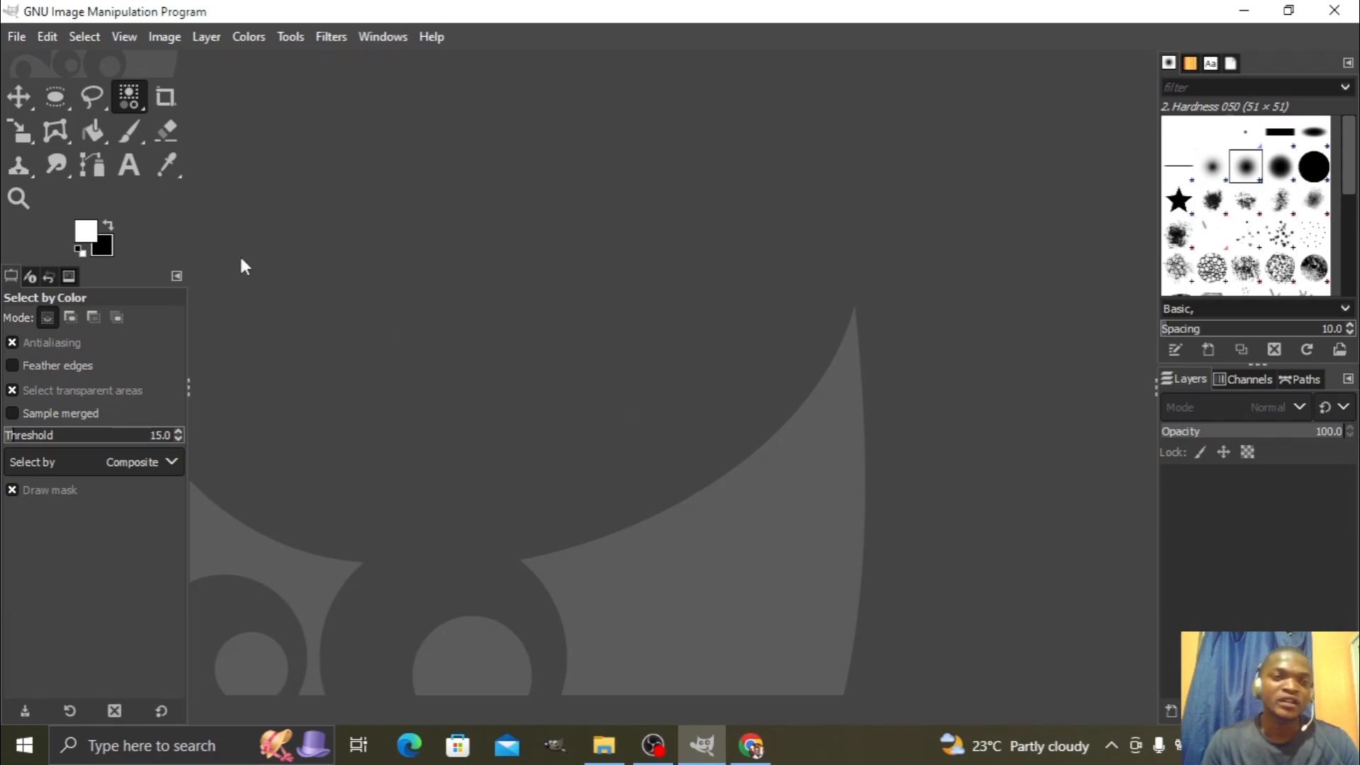
# Open the image tutorial 1.jpg from New folder (2) in Downloads.
pyautogui.click(17, 39)
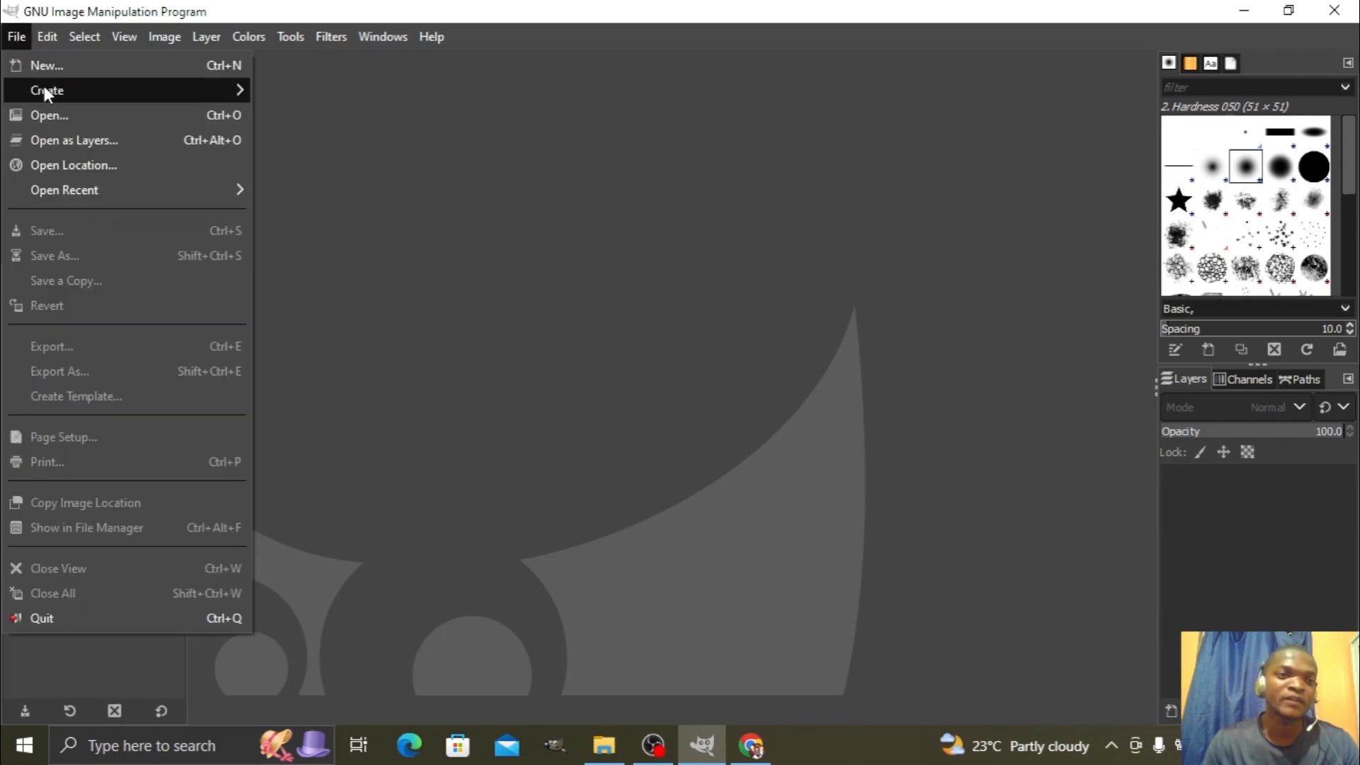
pyautogui.click(57, 112)
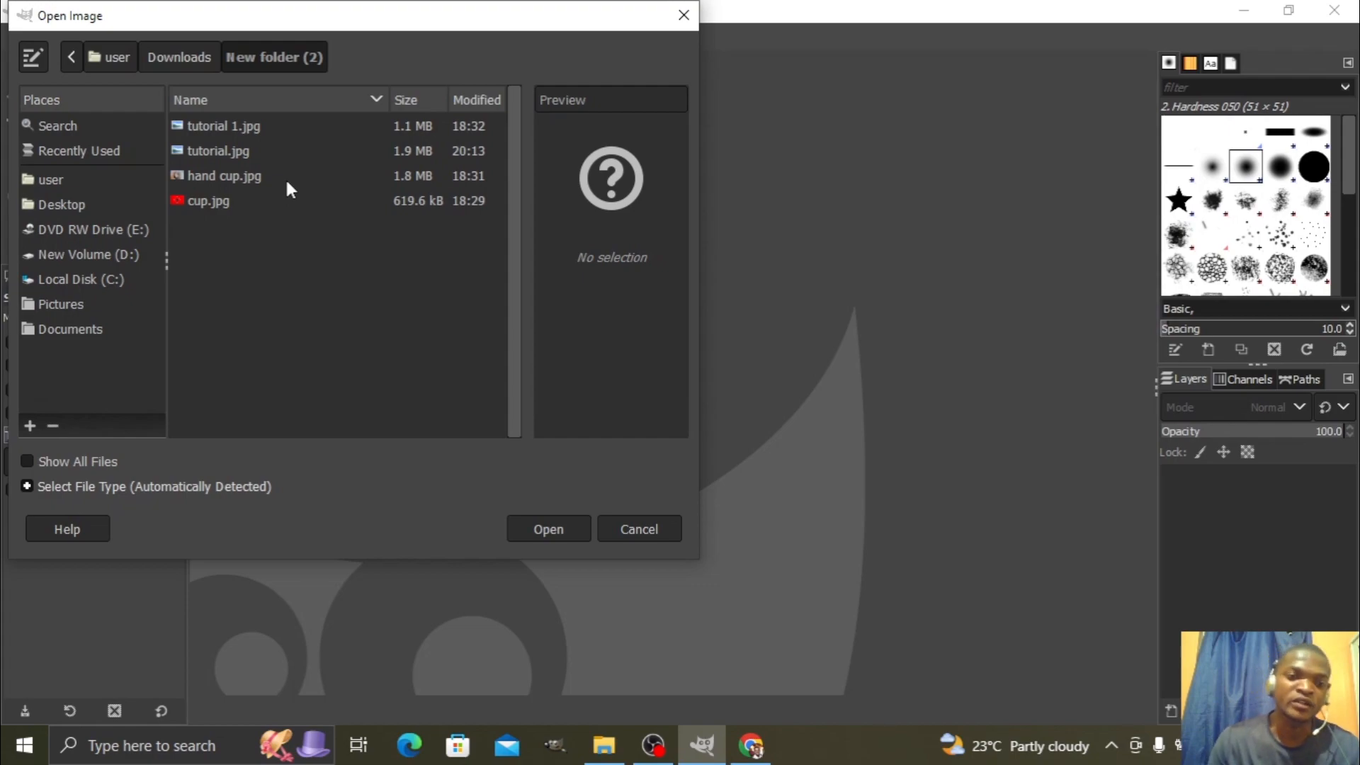
pyautogui.click(219, 127)
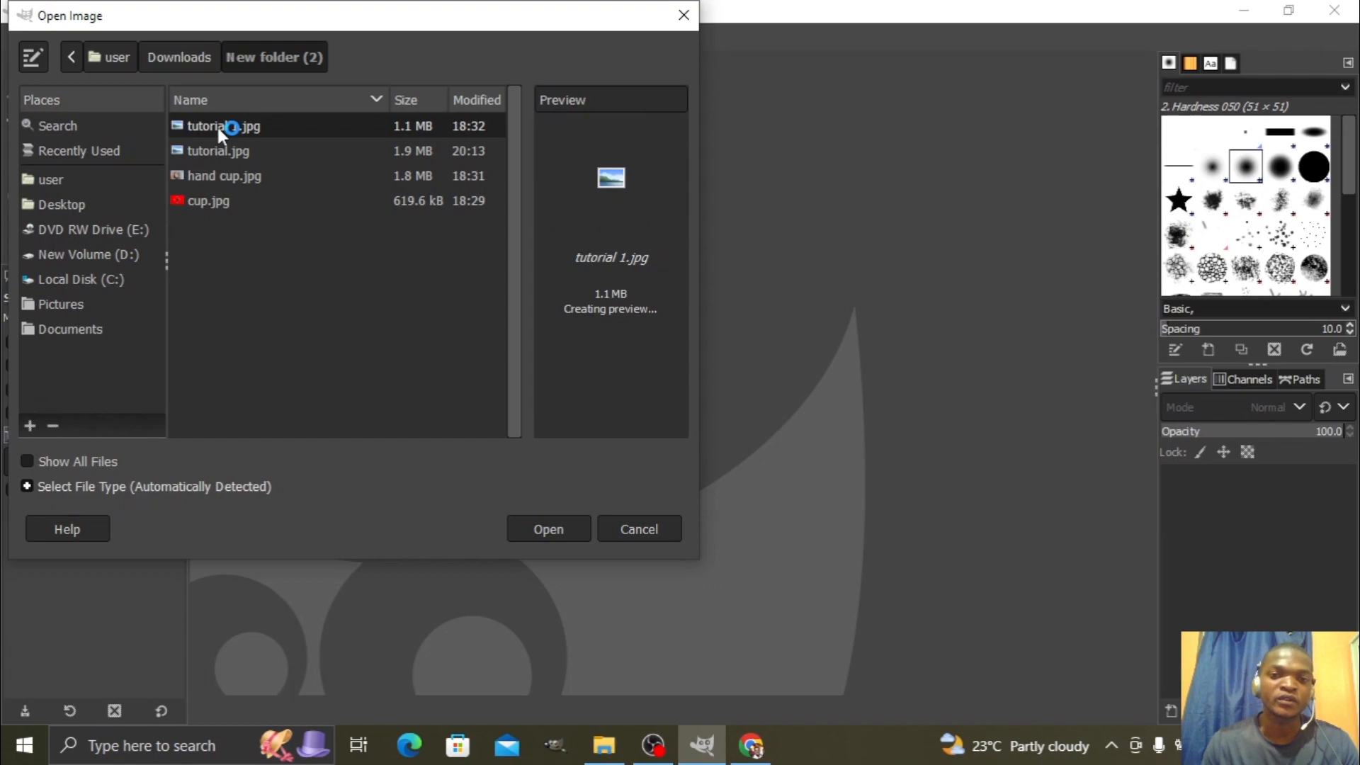
pyautogui.click(546, 527)
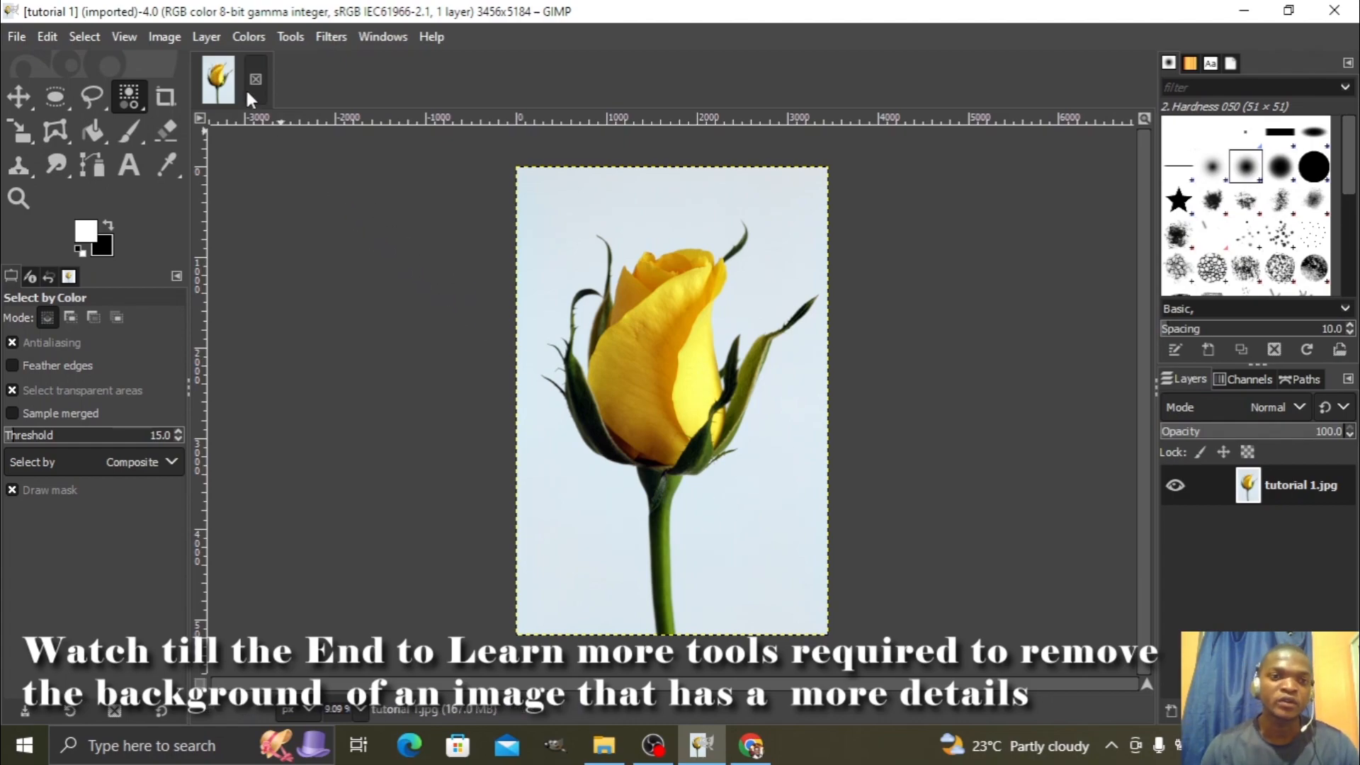
# Add an alpha channel to the tutorial 1.jpg layer and check its availability among the layer's options.
pyautogui.click(207, 36)
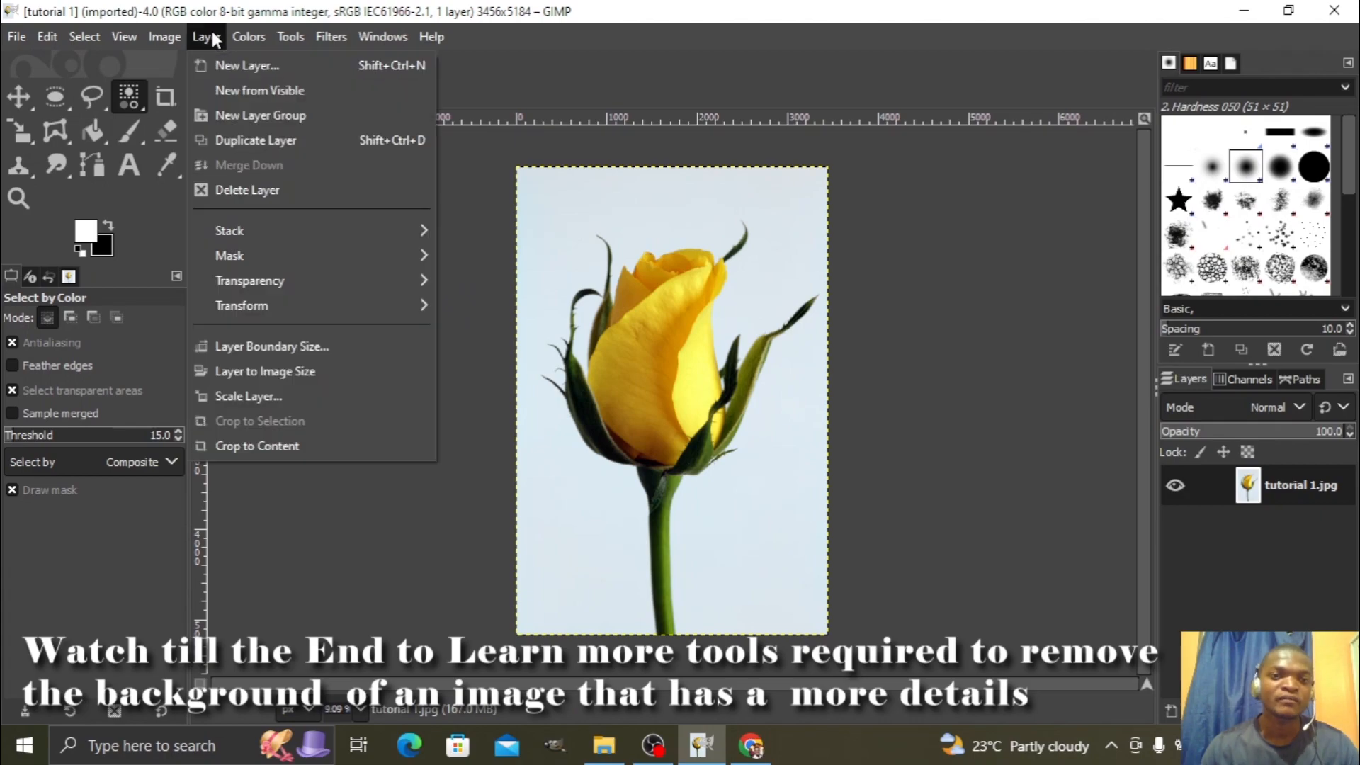
pyautogui.moveTo(291, 276)
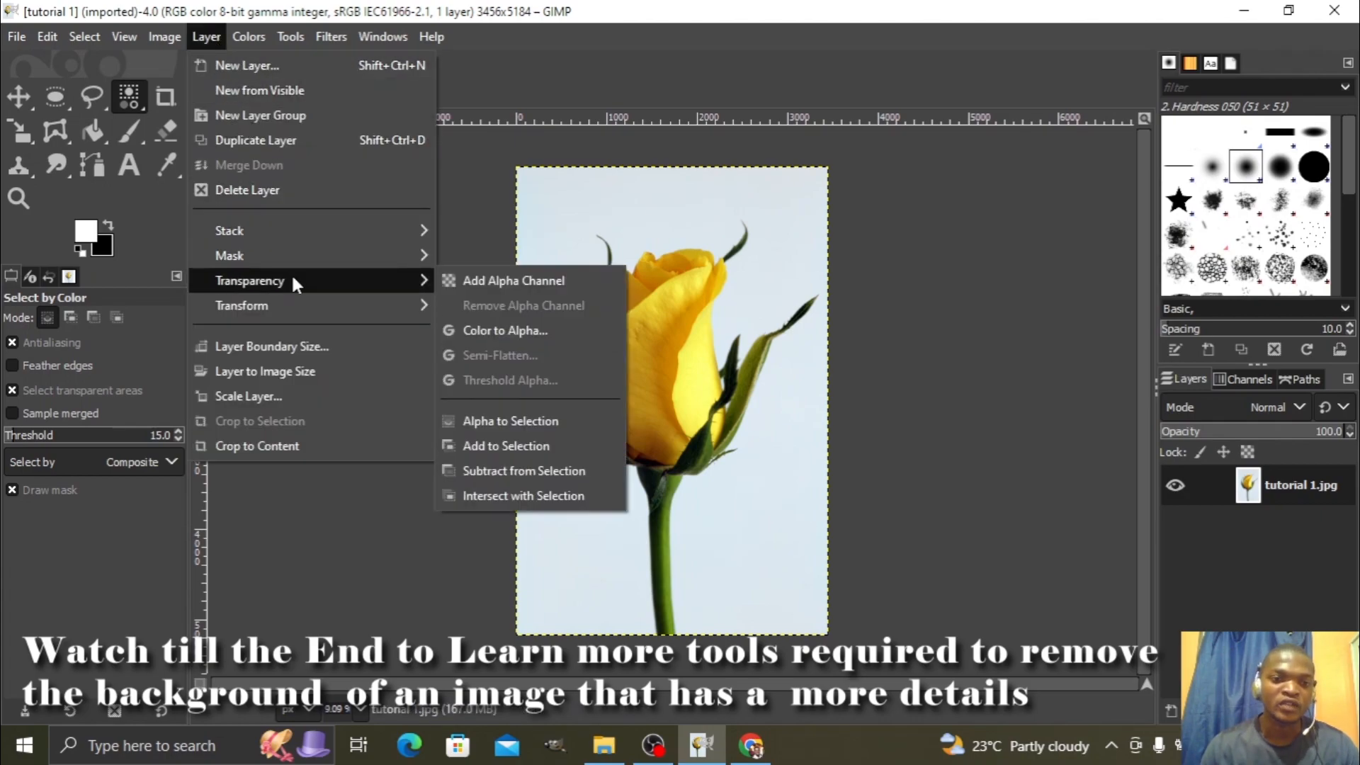
pyautogui.click(496, 276)
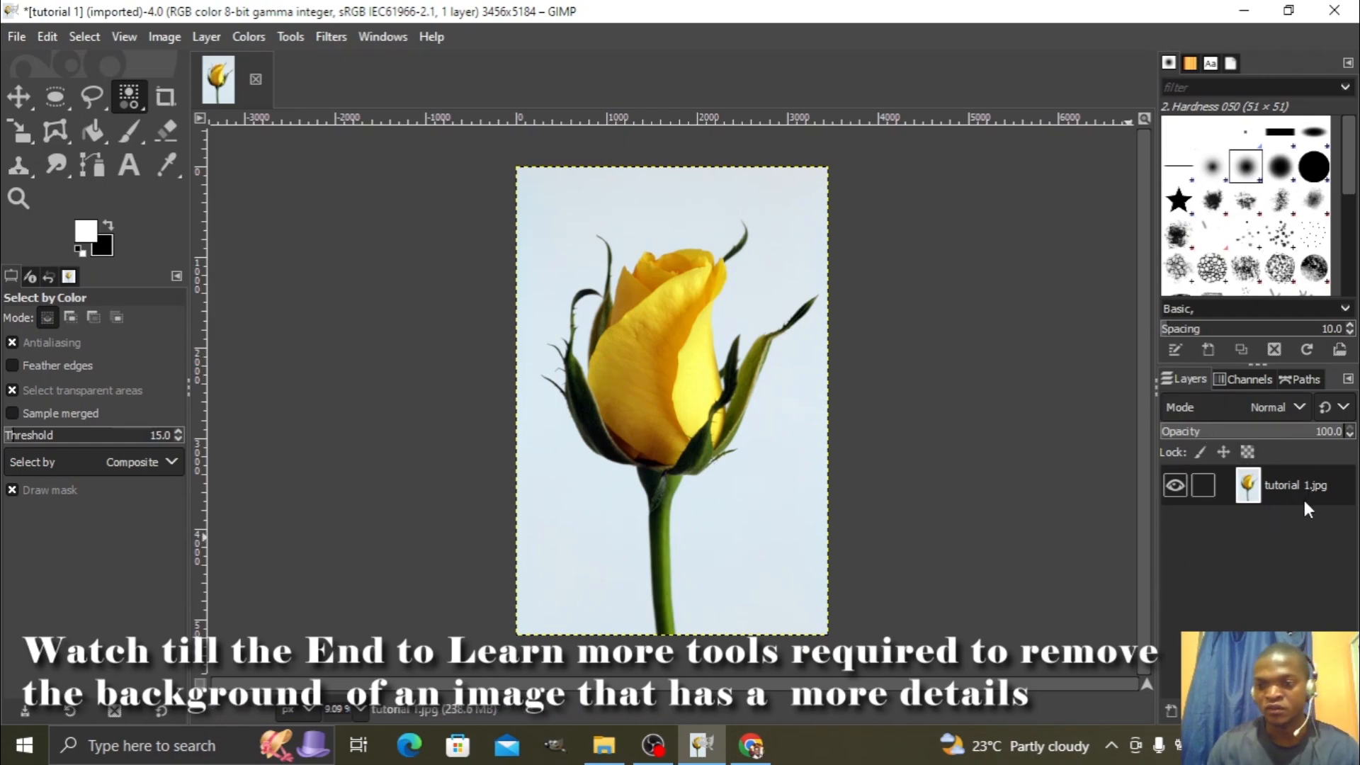
pyautogui.rightClick(1224, 485)
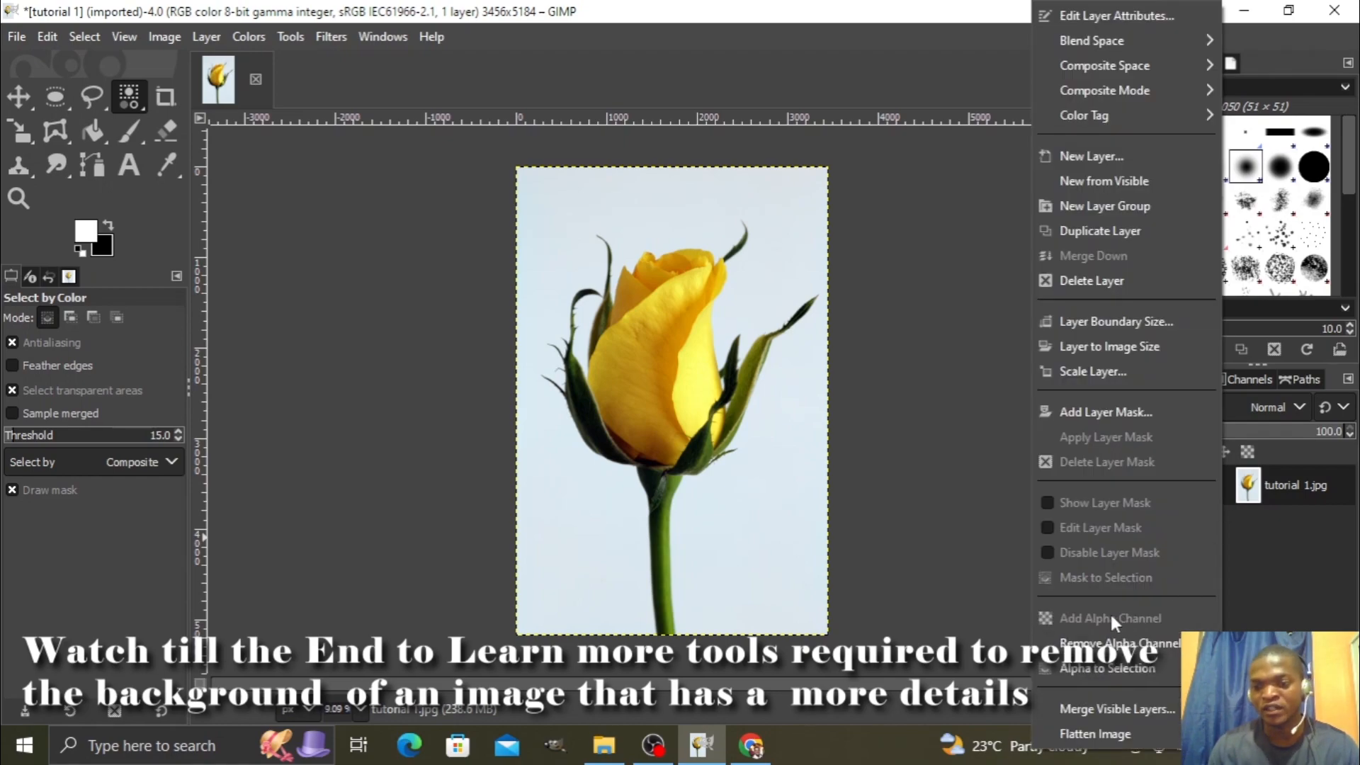
pyautogui.click(1264, 542)
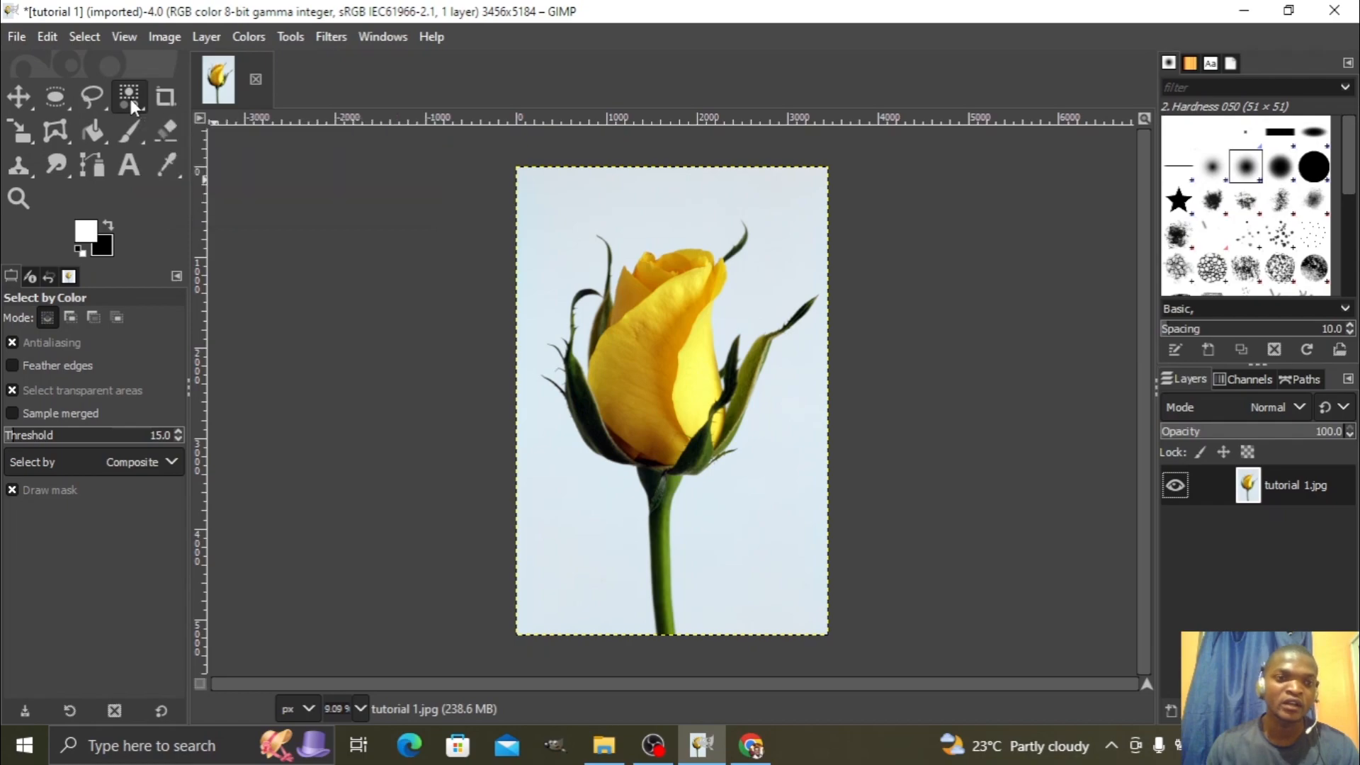
# Select the light blue background around the rose with the Select by Color tool, adding the missed specks along the image's upper edge.
pyautogui.click(87, 91)
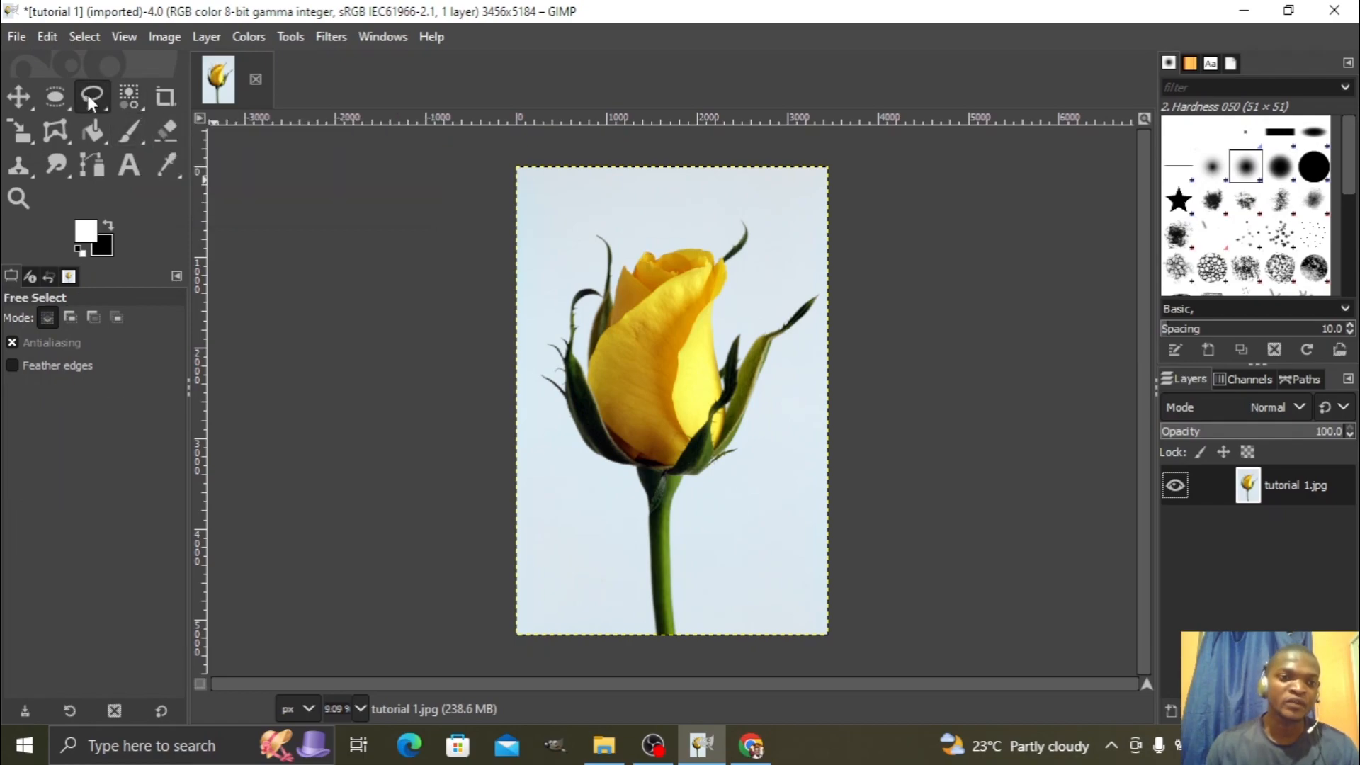
pyautogui.click(130, 98)
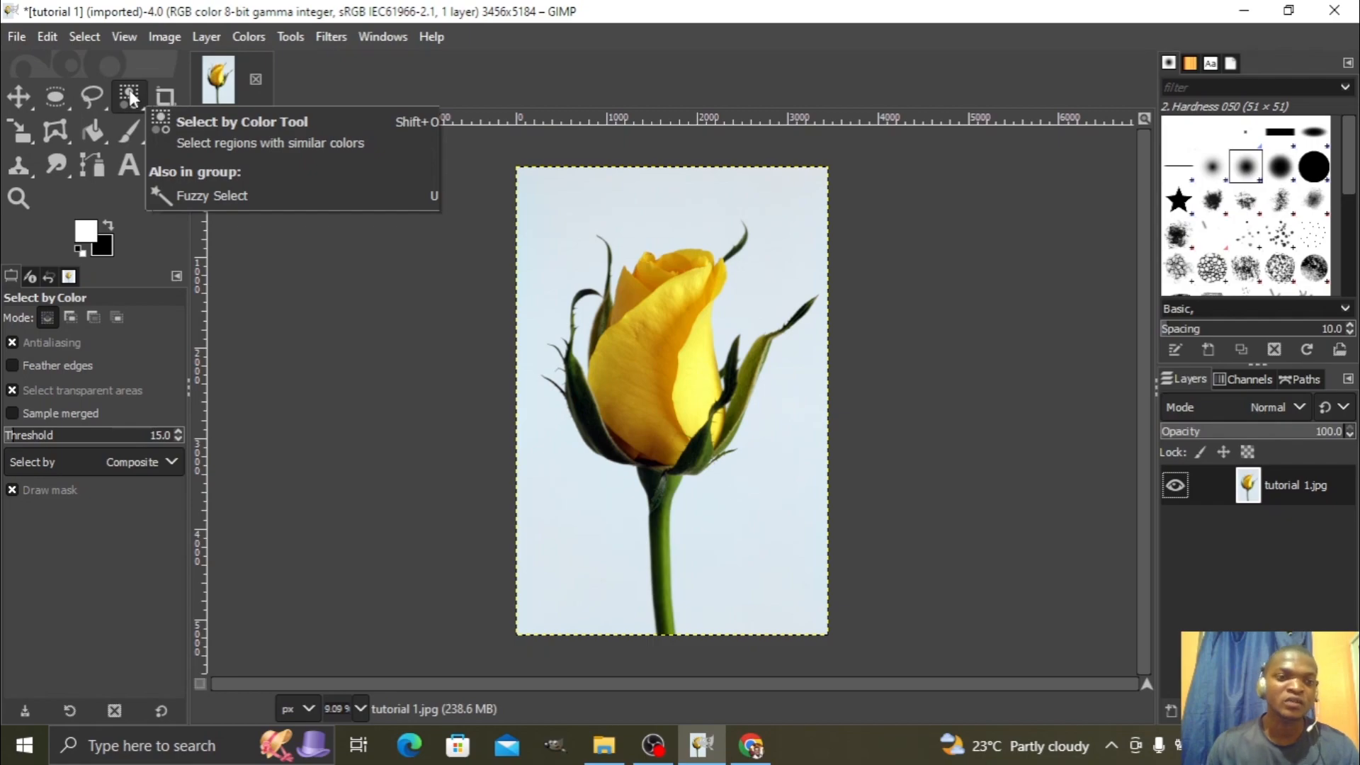
pyautogui.click(94, 317)
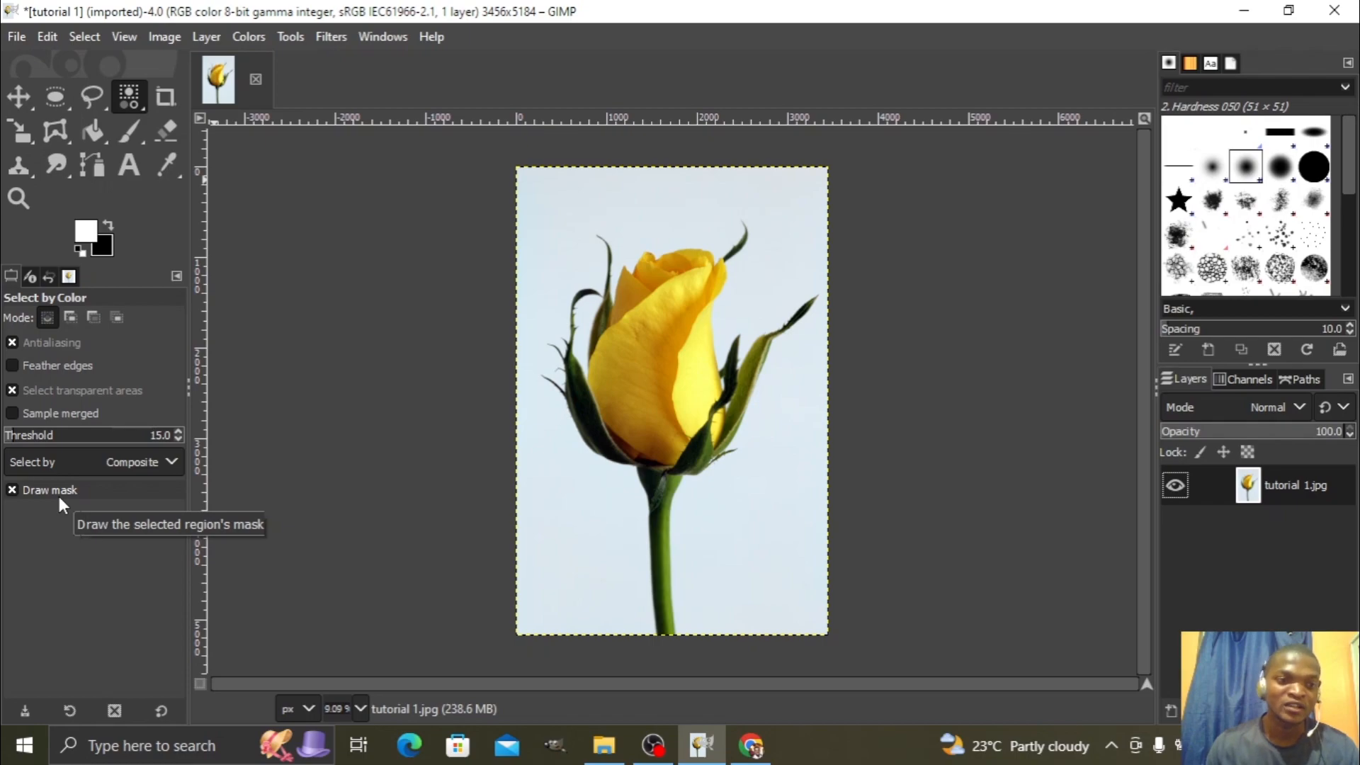
pyautogui.click(725, 495)
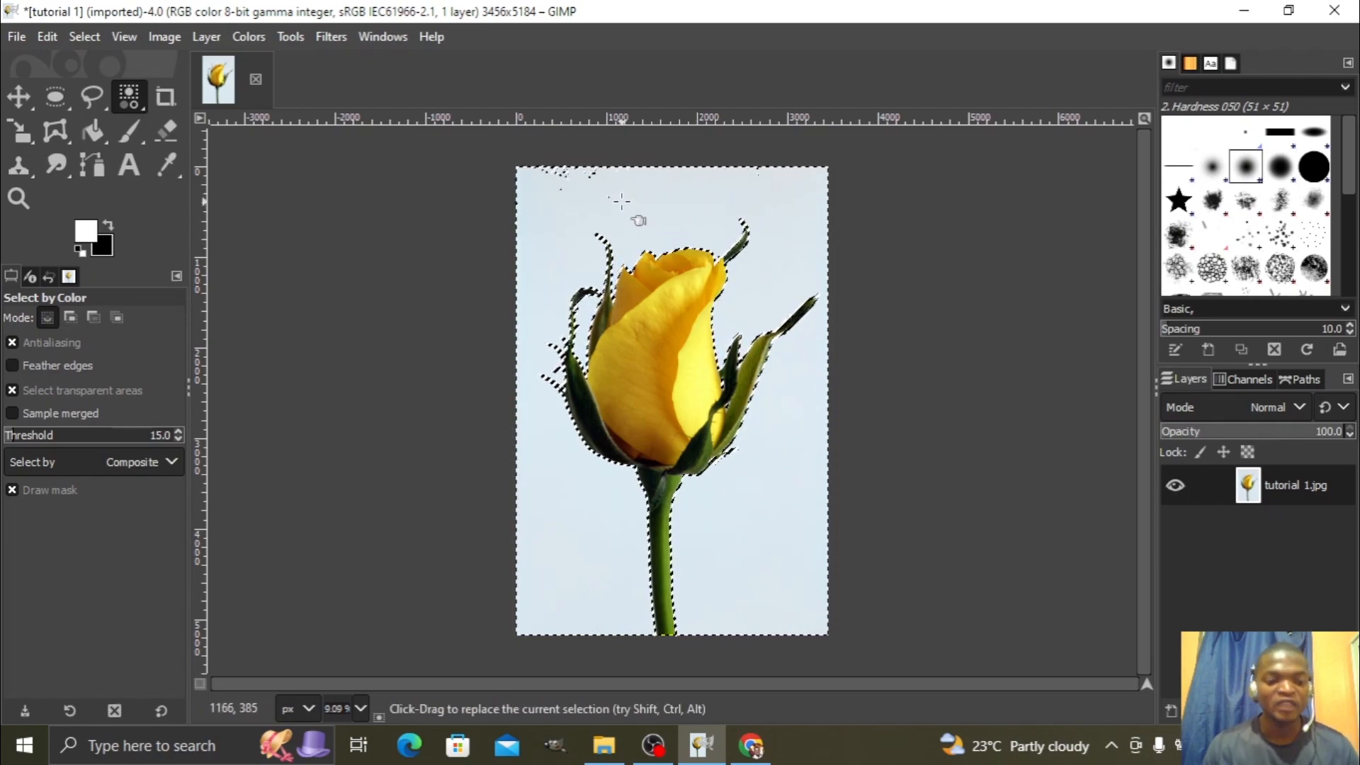
pyautogui.press('shift')
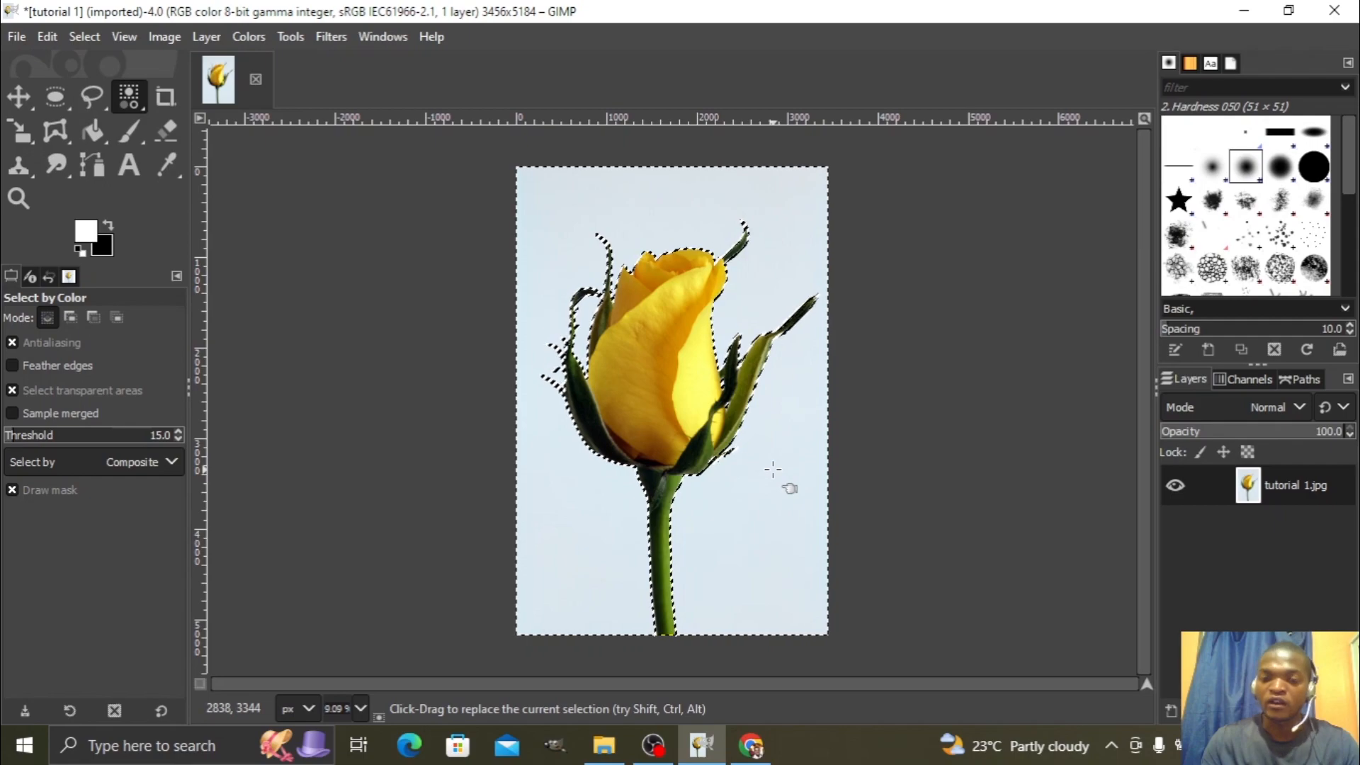
# Delete the selected background around the rose and clear the selection.
pyautogui.press('Delete')
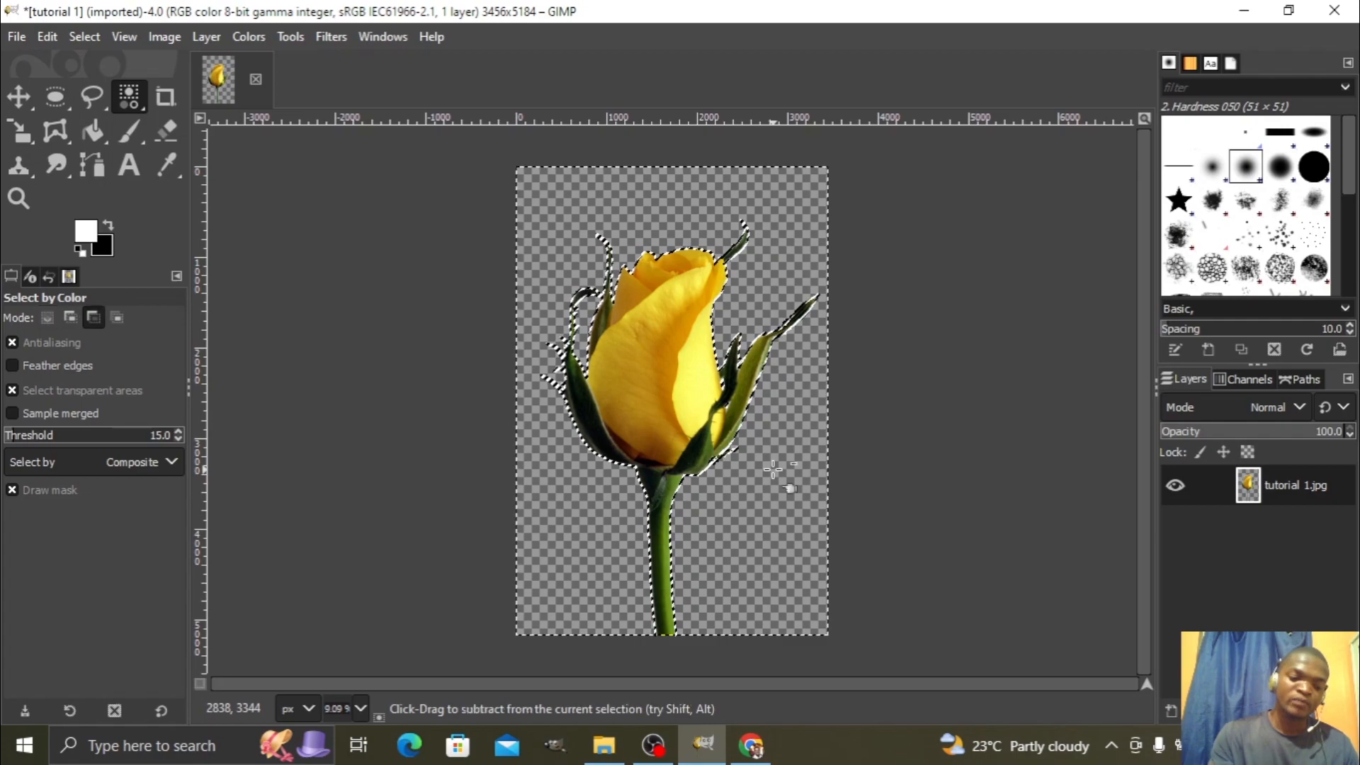
pyautogui.hotkey('ctrl', 'shift', 'a')
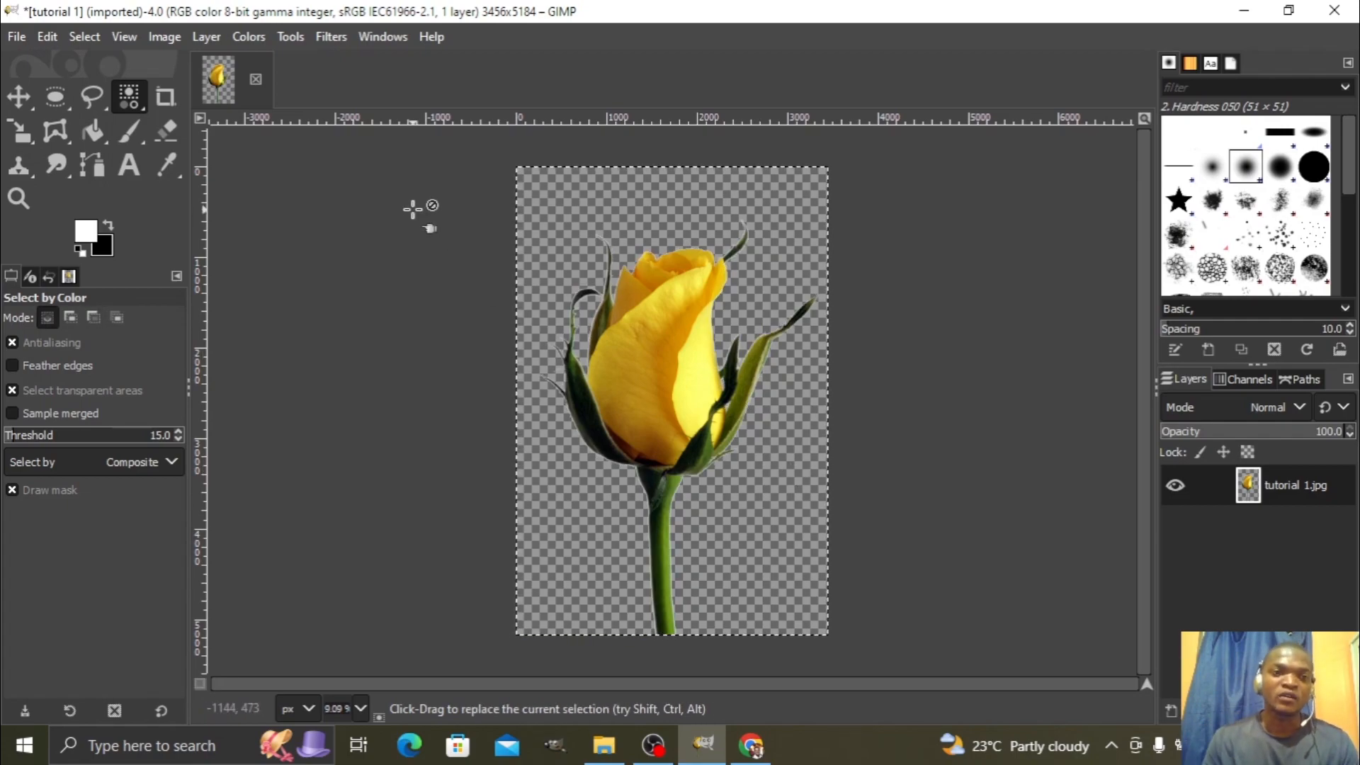
pyautogui.click(84, 36)
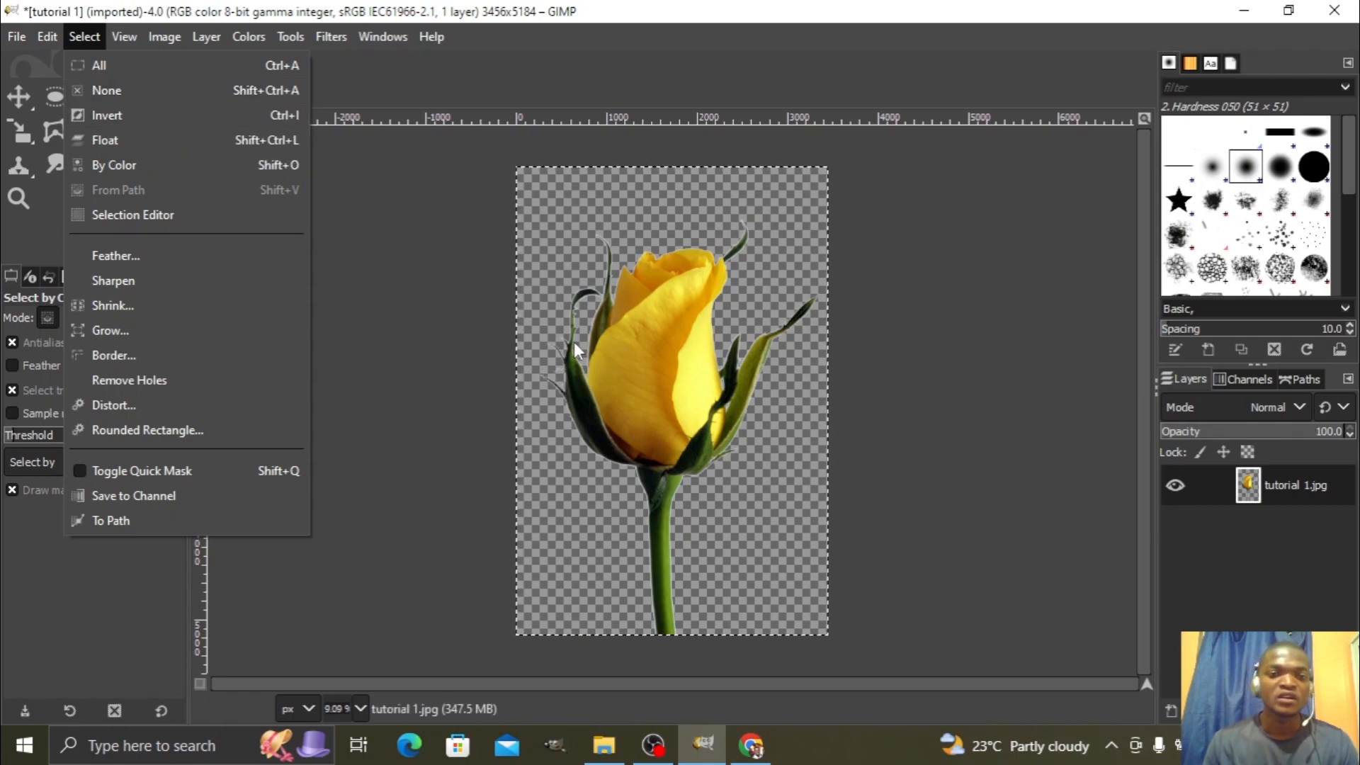
pyautogui.click(475, 301)
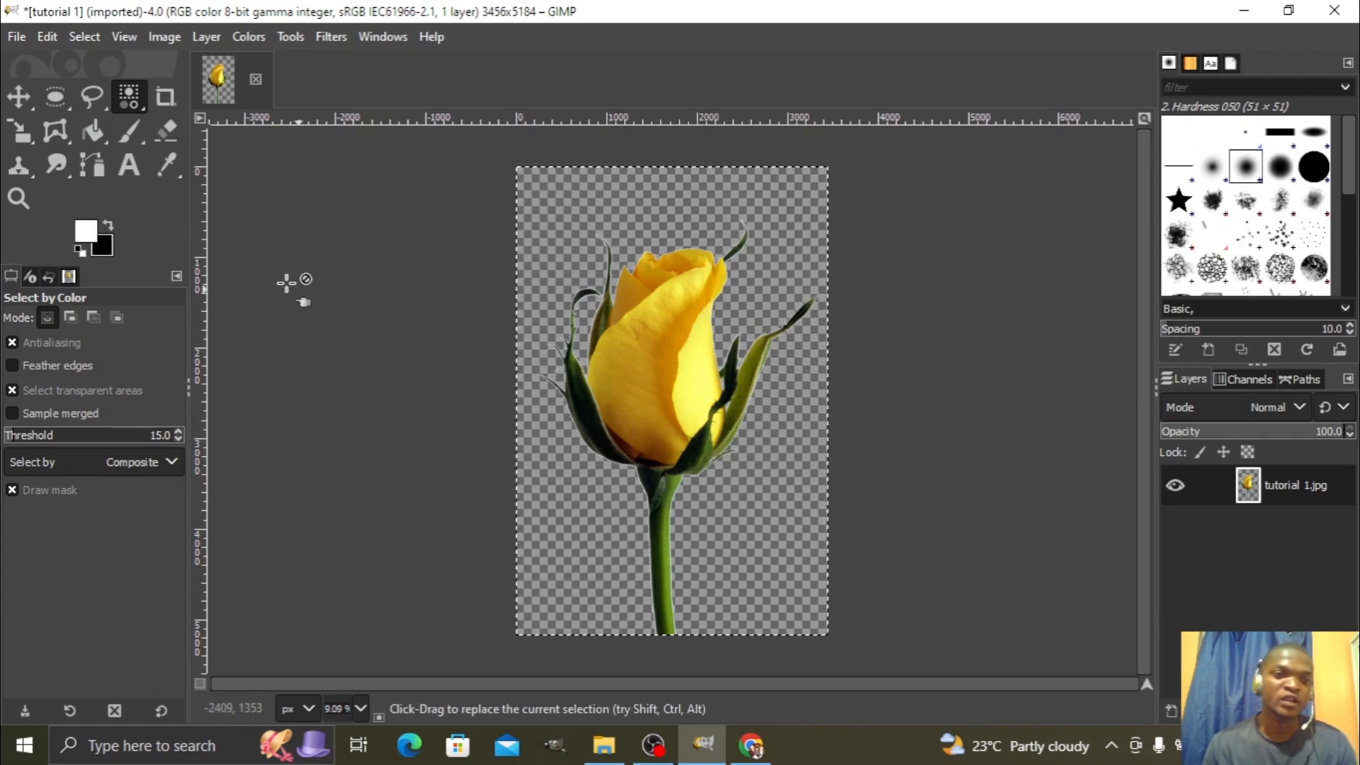
# Start exporting the cut-out image and replace its file name with Flower.
pyautogui.click(17, 37)
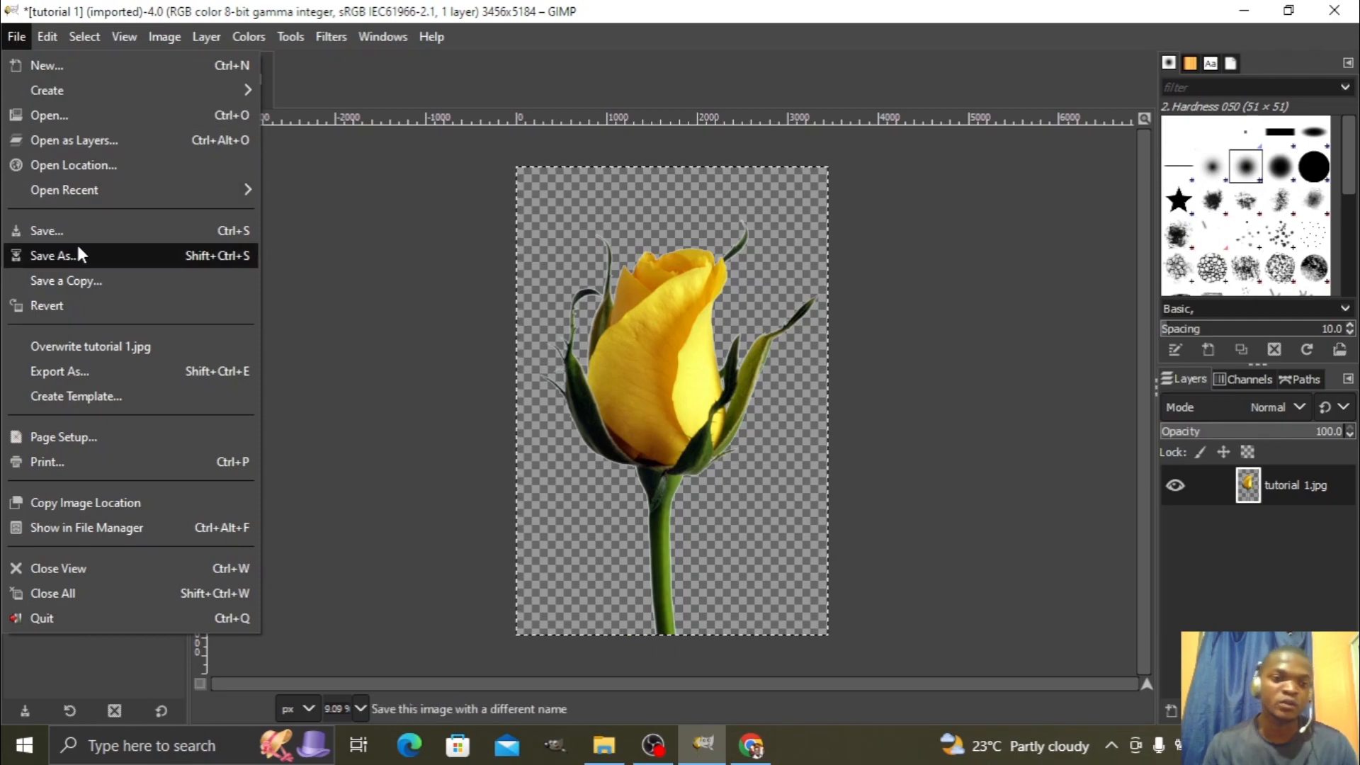
pyautogui.click(100, 376)
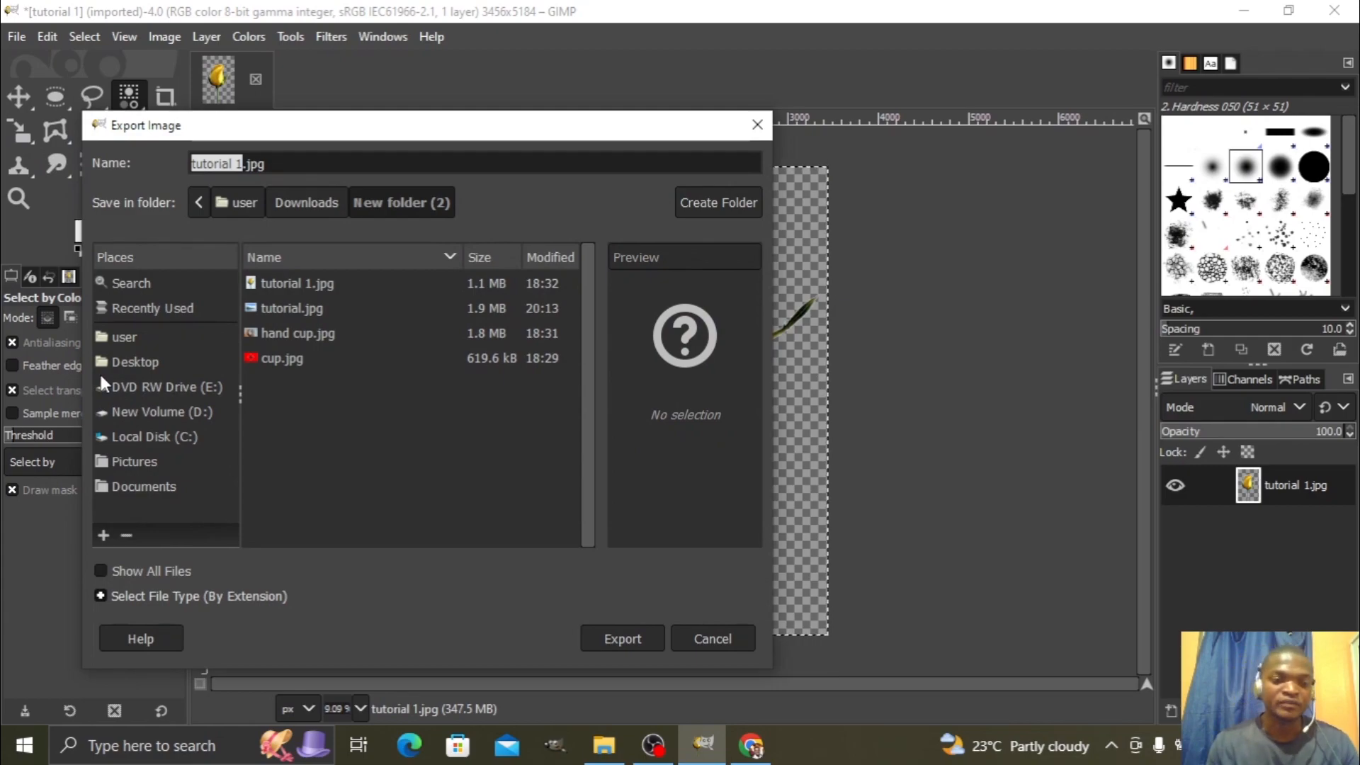
pyautogui.click(284, 163)
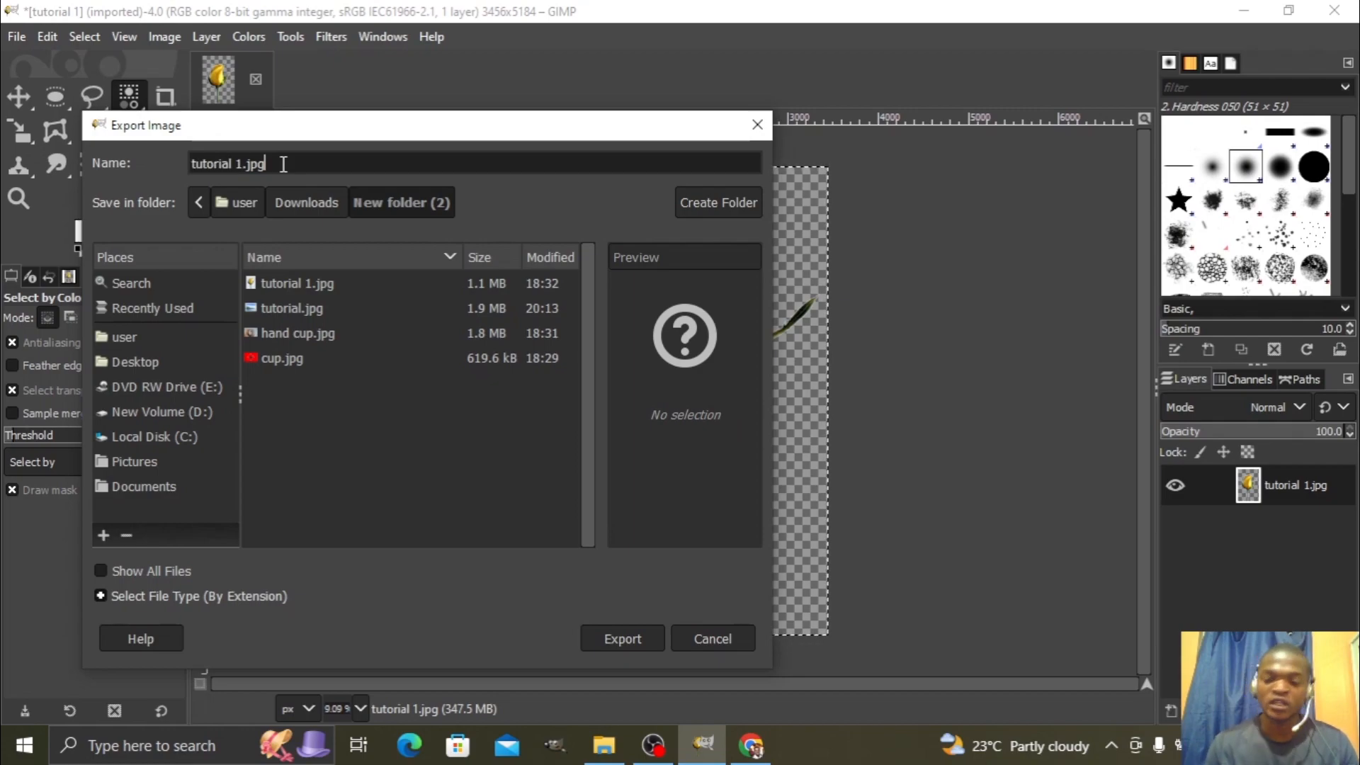
pyautogui.press('BackSpace')
pyautogui.press('BackSpace')
pyautogui.press('BackSpace')
pyautogui.press('BackSpace')
pyautogui.press('BackSpace')
pyautogui.press('BackSpace')
pyautogui.press('BackSpace')
pyautogui.press('BackSpace')
pyautogui.press('BackSpace')
pyautogui.press('BackSpace')
pyautogui.press('BackSpace')
pyautogui.press('BackSpace')
pyautogui.press('BackSpace')
pyautogui.press('BackSpace')
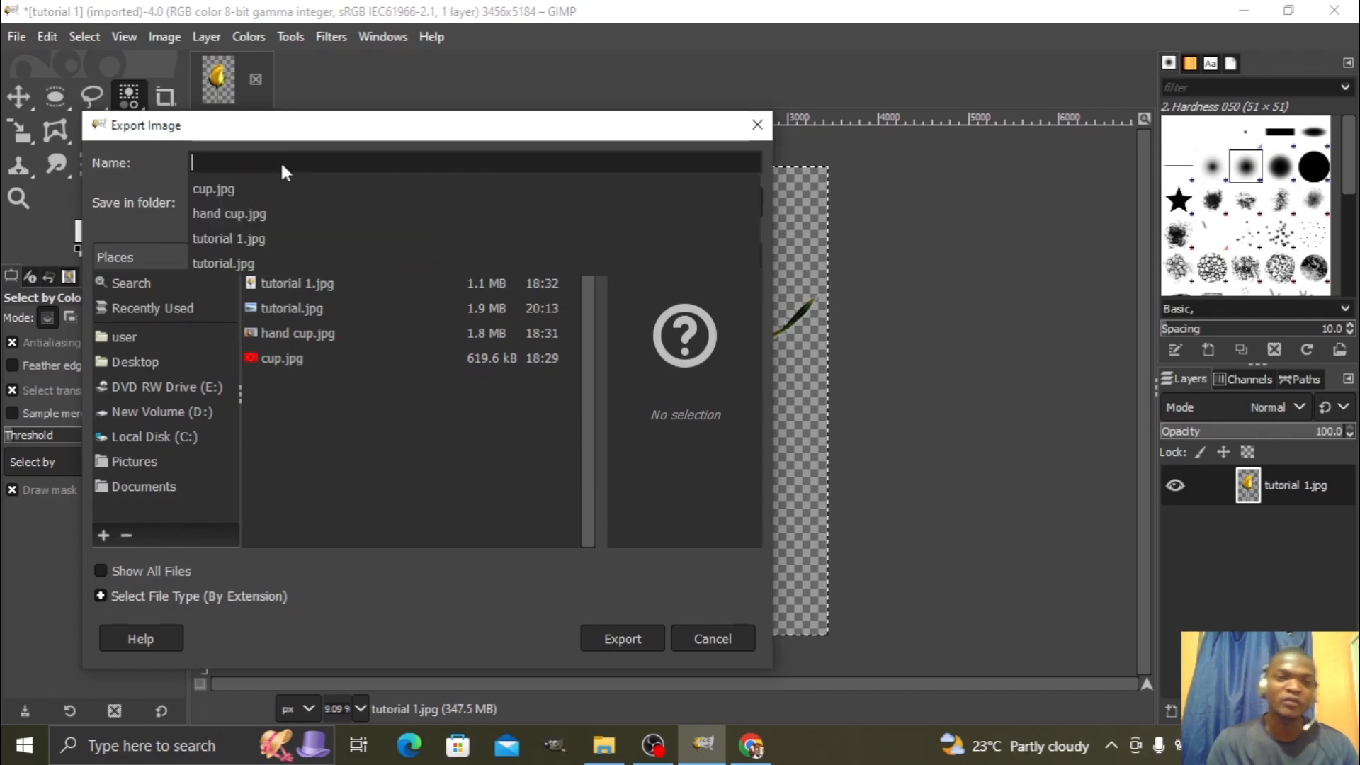
pyautogui.write('Flower')
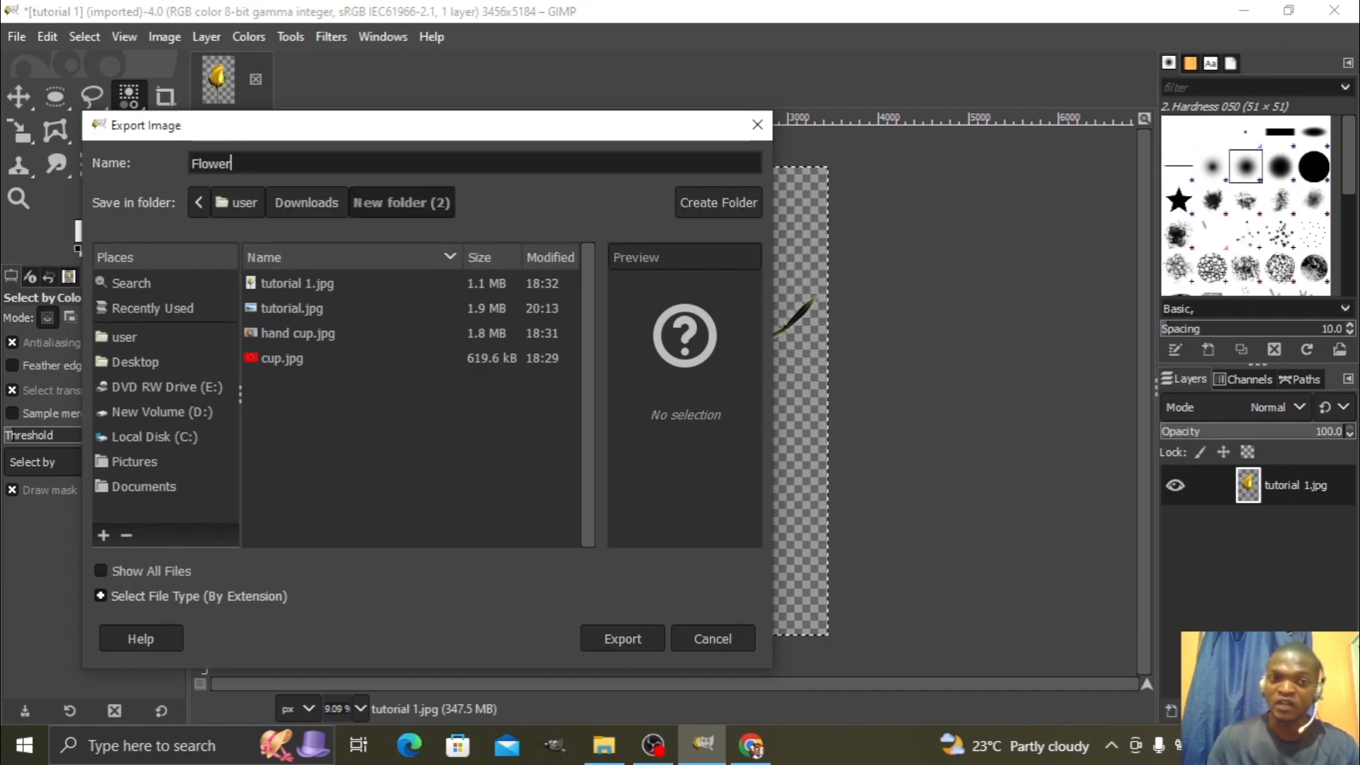
# Set the export file type to PNG image and export Flower.png with the default PNG options.
pyautogui.click(268, 596)
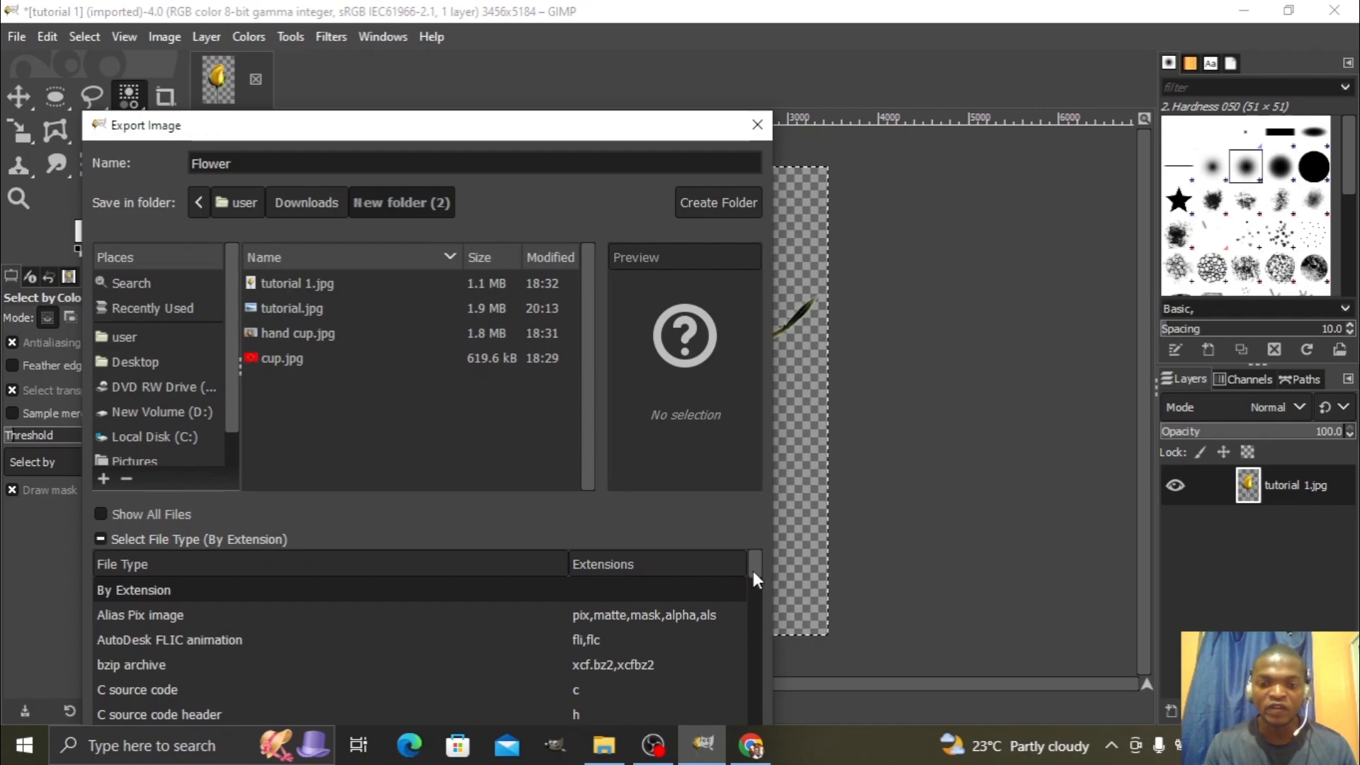
pyautogui.moveTo(755, 566); pyautogui.dragTo(755, 670)
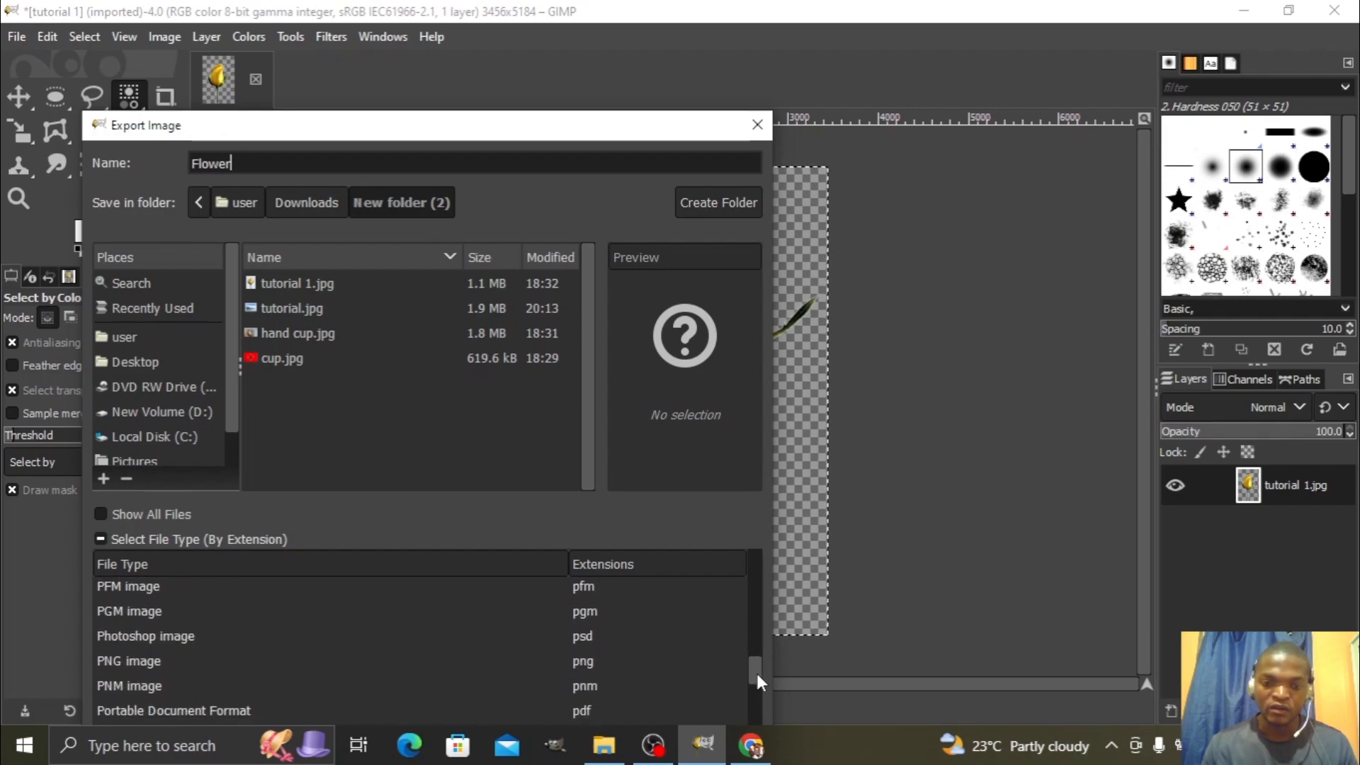
pyautogui.click(581, 661)
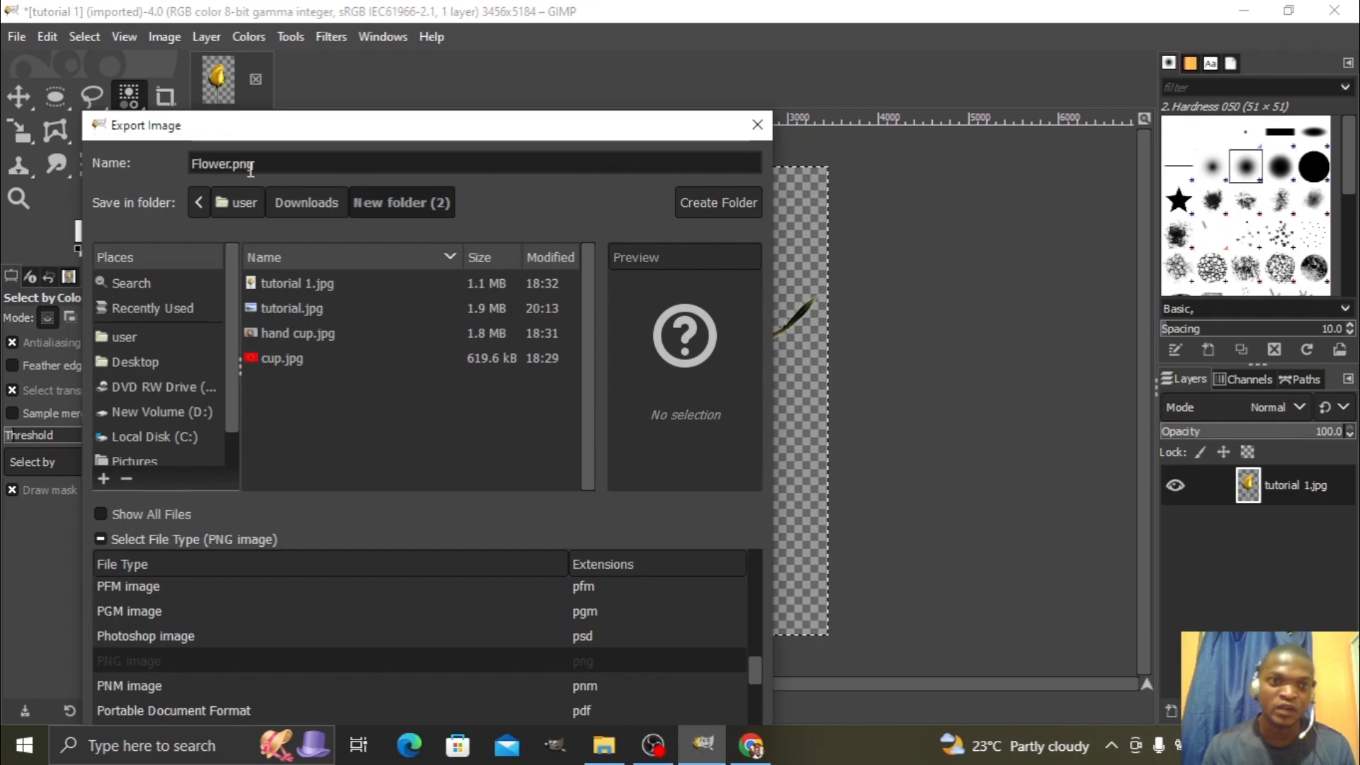
pyautogui.click(99, 539)
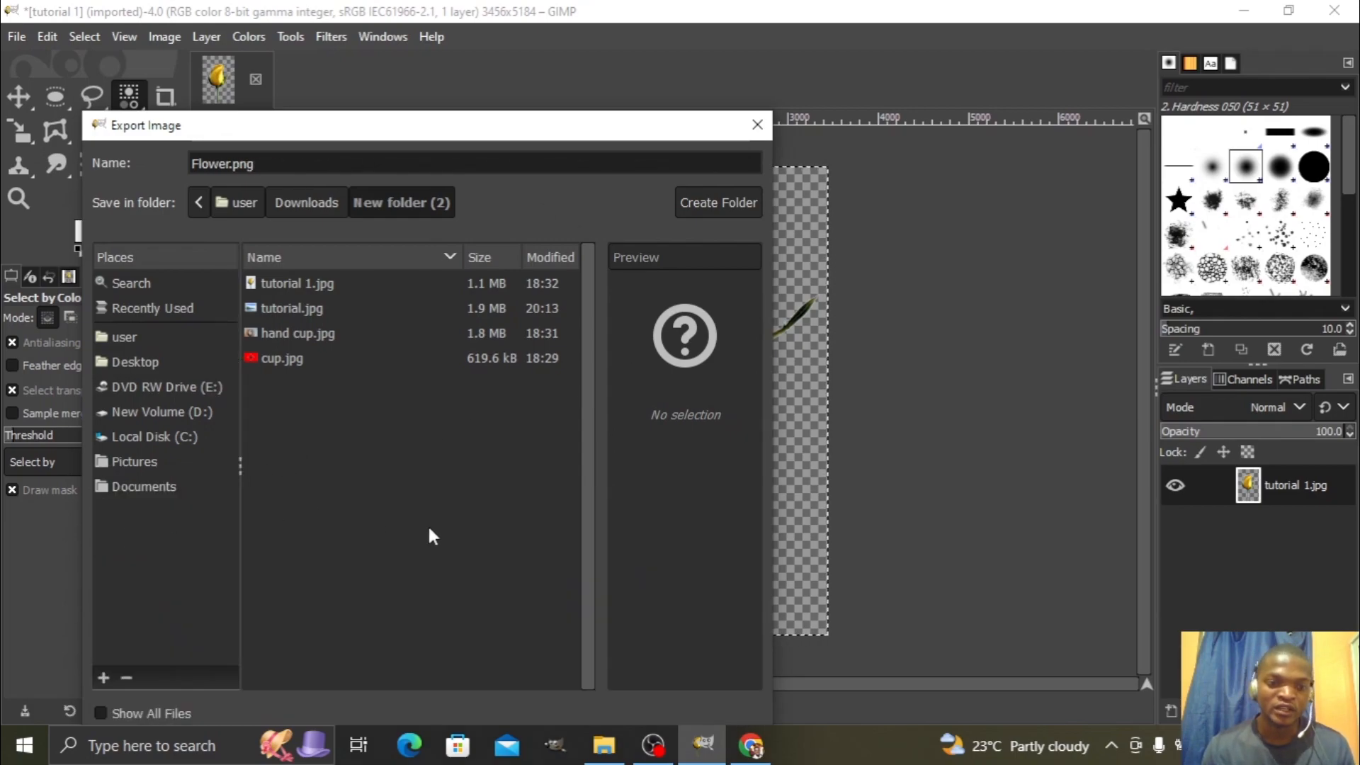
pyautogui.moveTo(557, 124); pyautogui.dragTo(568, 64)
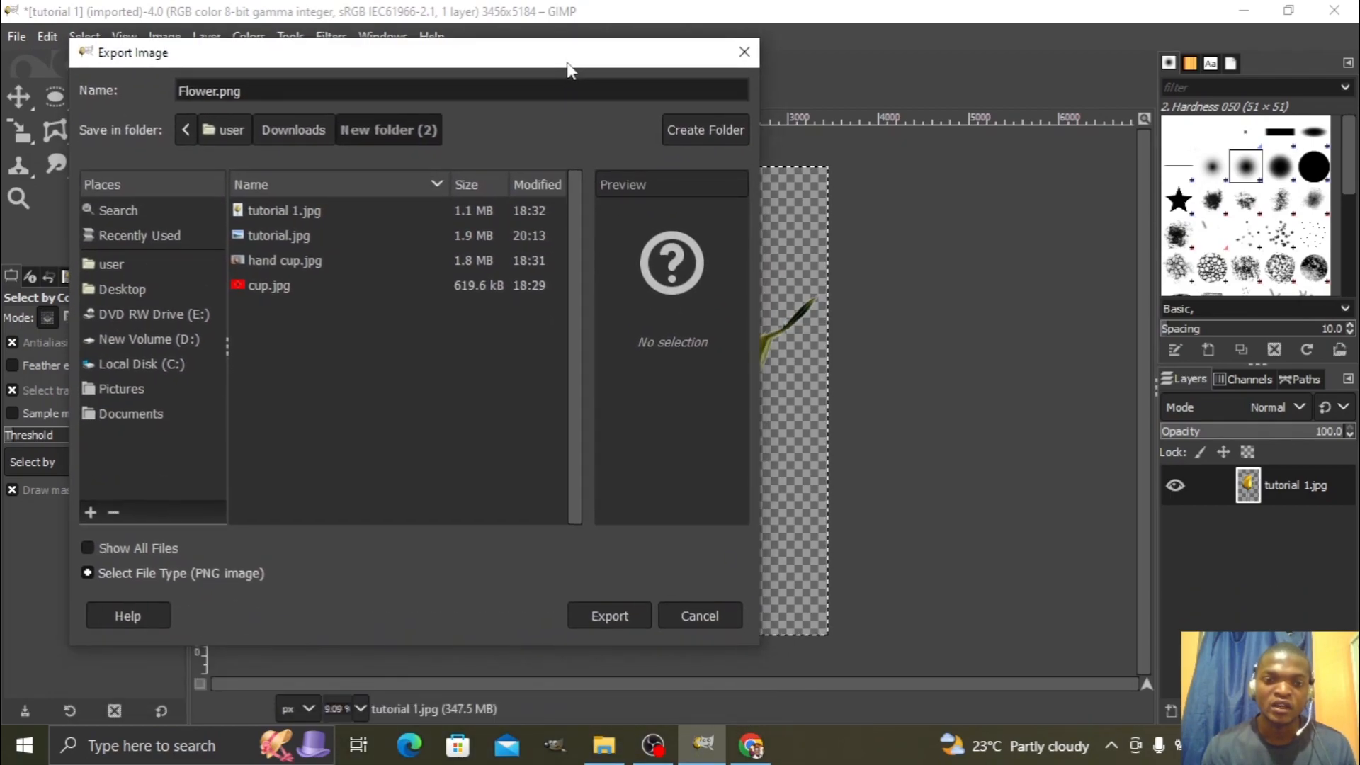
pyautogui.click(632, 614)
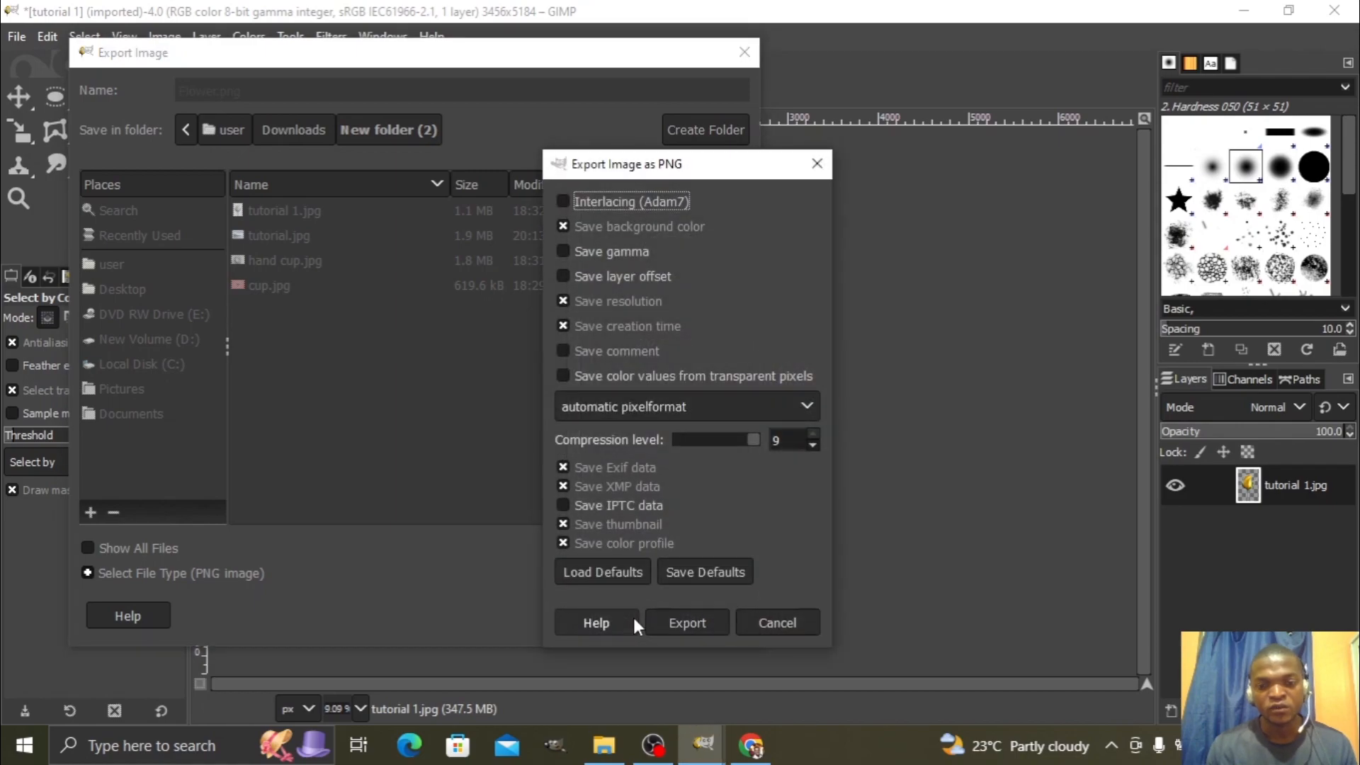
pyautogui.click(694, 623)
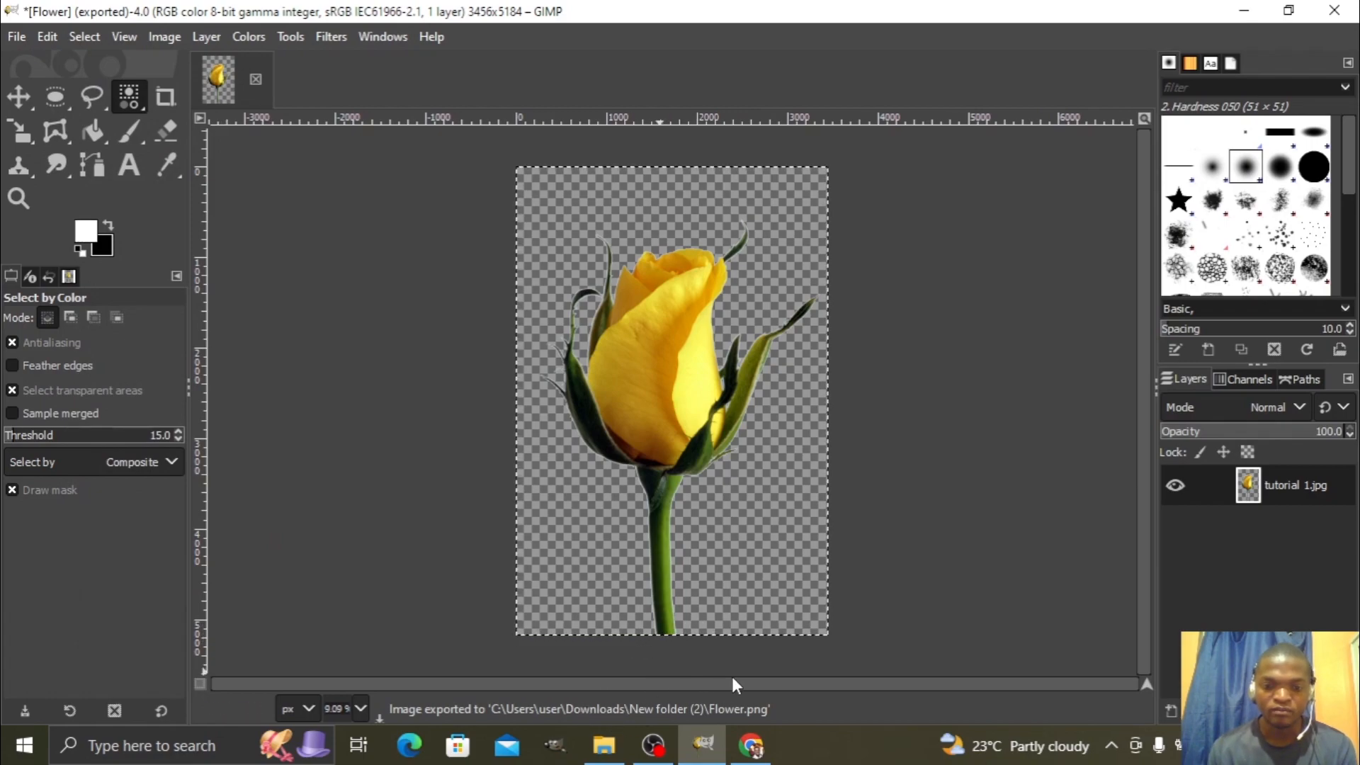
# Switch to File Explorer, view the exported Flower.png in the image viewer and close it.
pyautogui.click(605, 746)
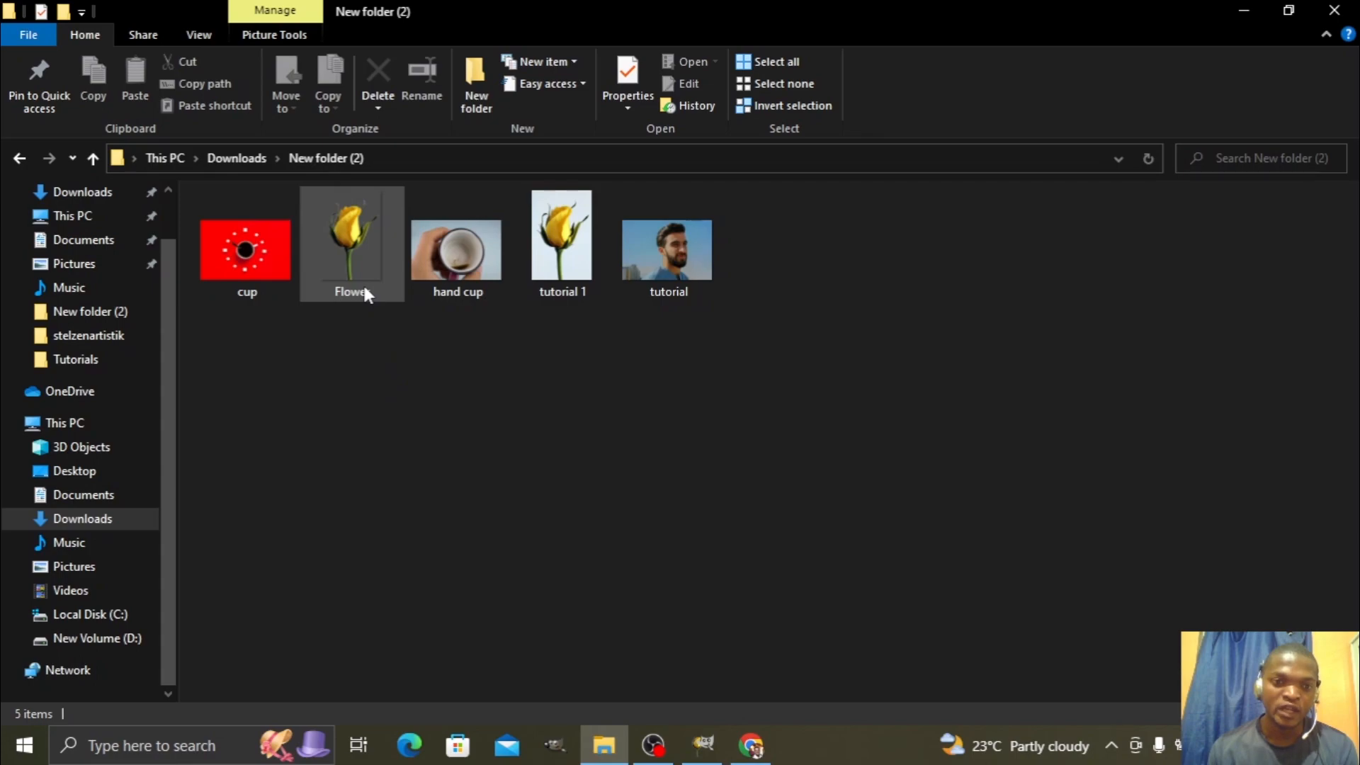
pyautogui.moveTo(362, 283)
pyautogui.doubleClick(354, 242)
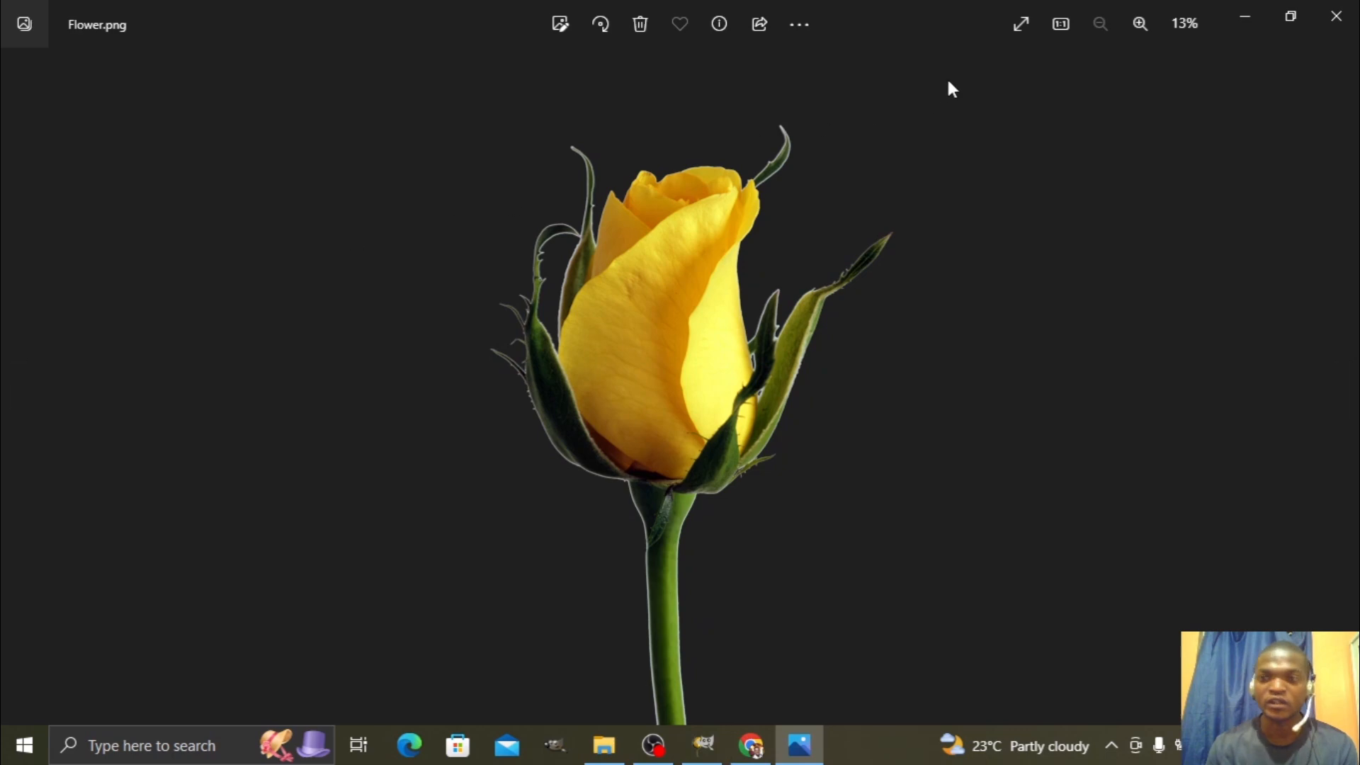
pyautogui.click(1336, 17)
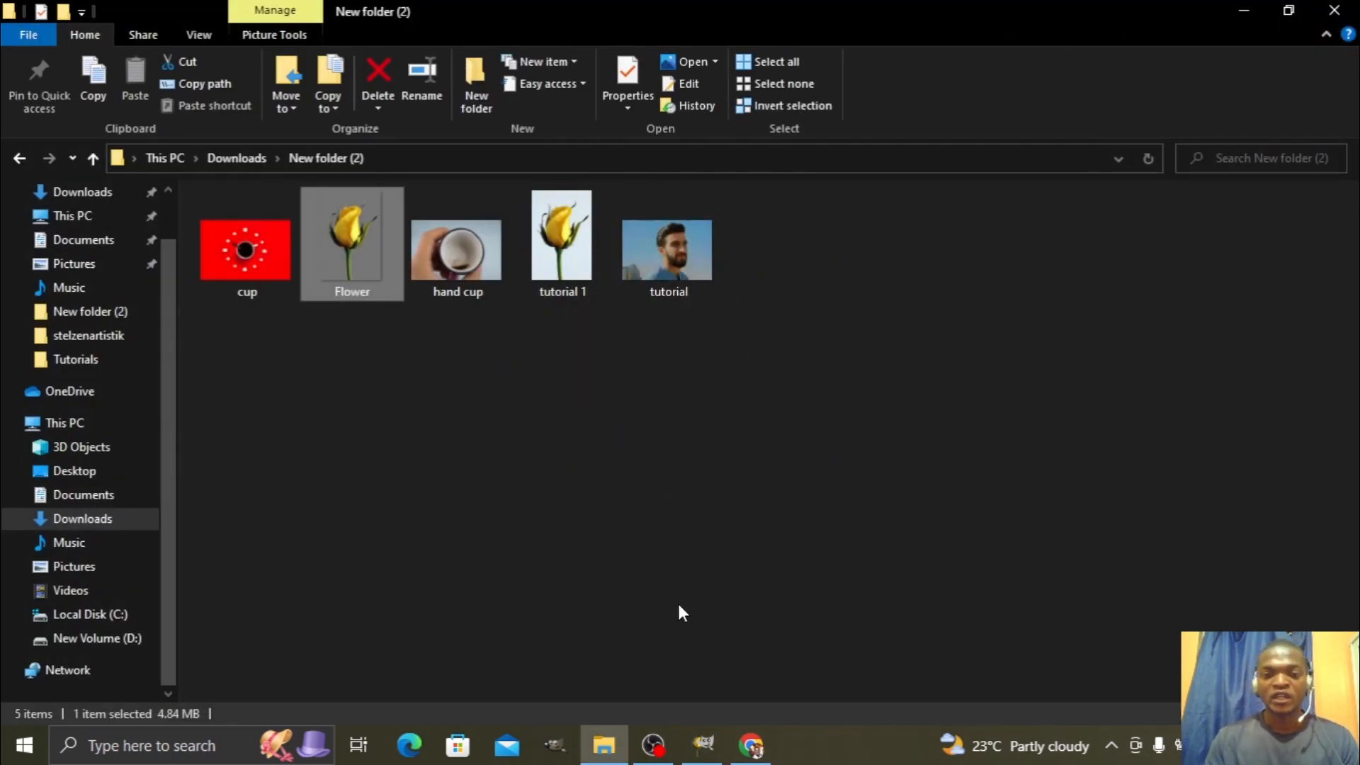
# Switch back to GIMP and open the portrait photo tutorial.jpg from New folder (2).
pyautogui.click(705, 752)
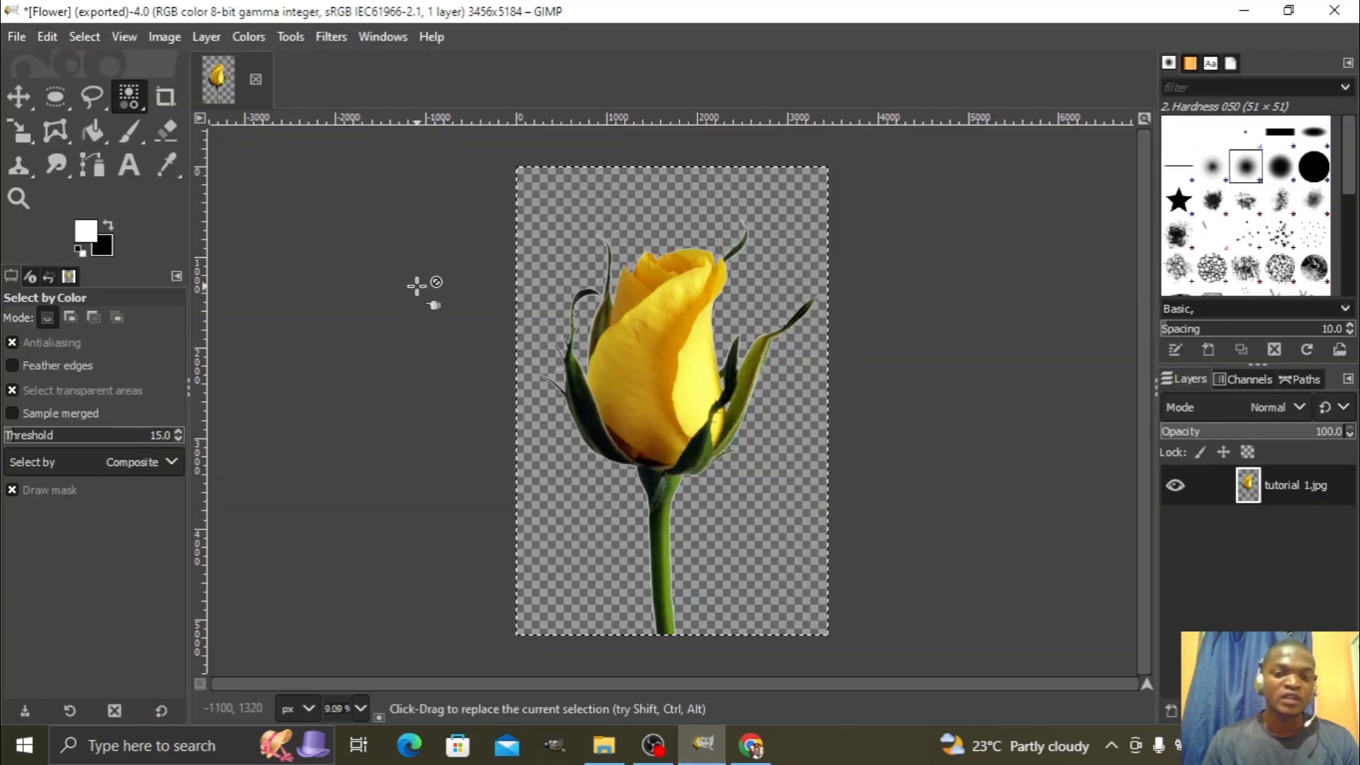
pyautogui.click(18, 38)
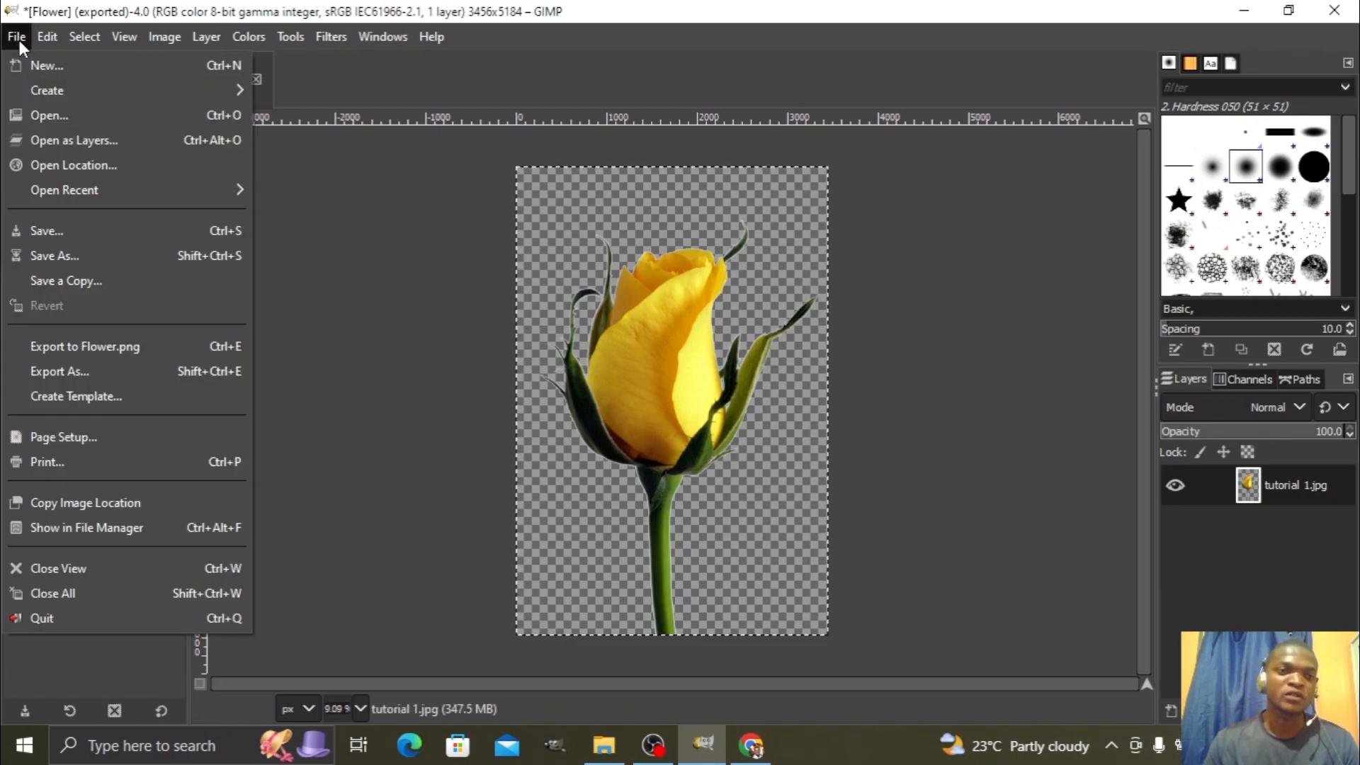
pyautogui.click(75, 117)
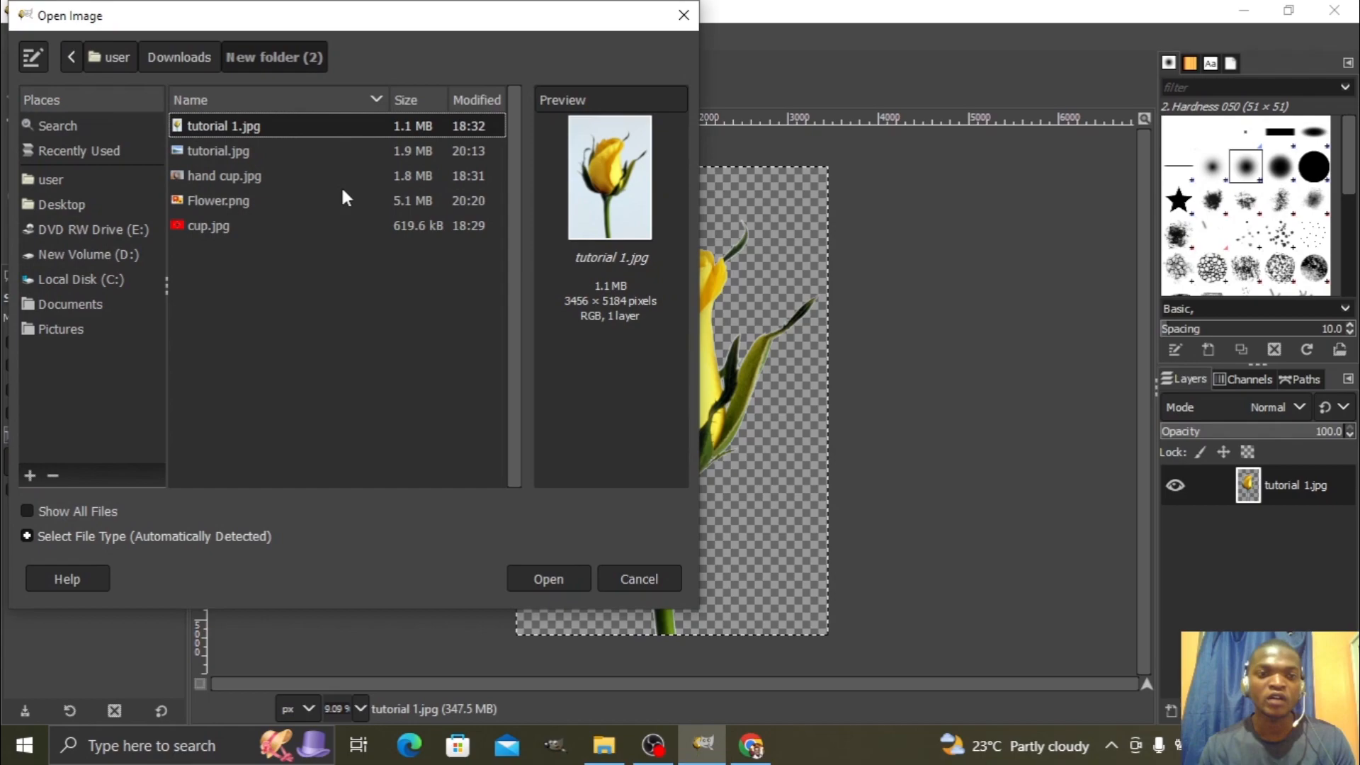
pyautogui.click(224, 151)
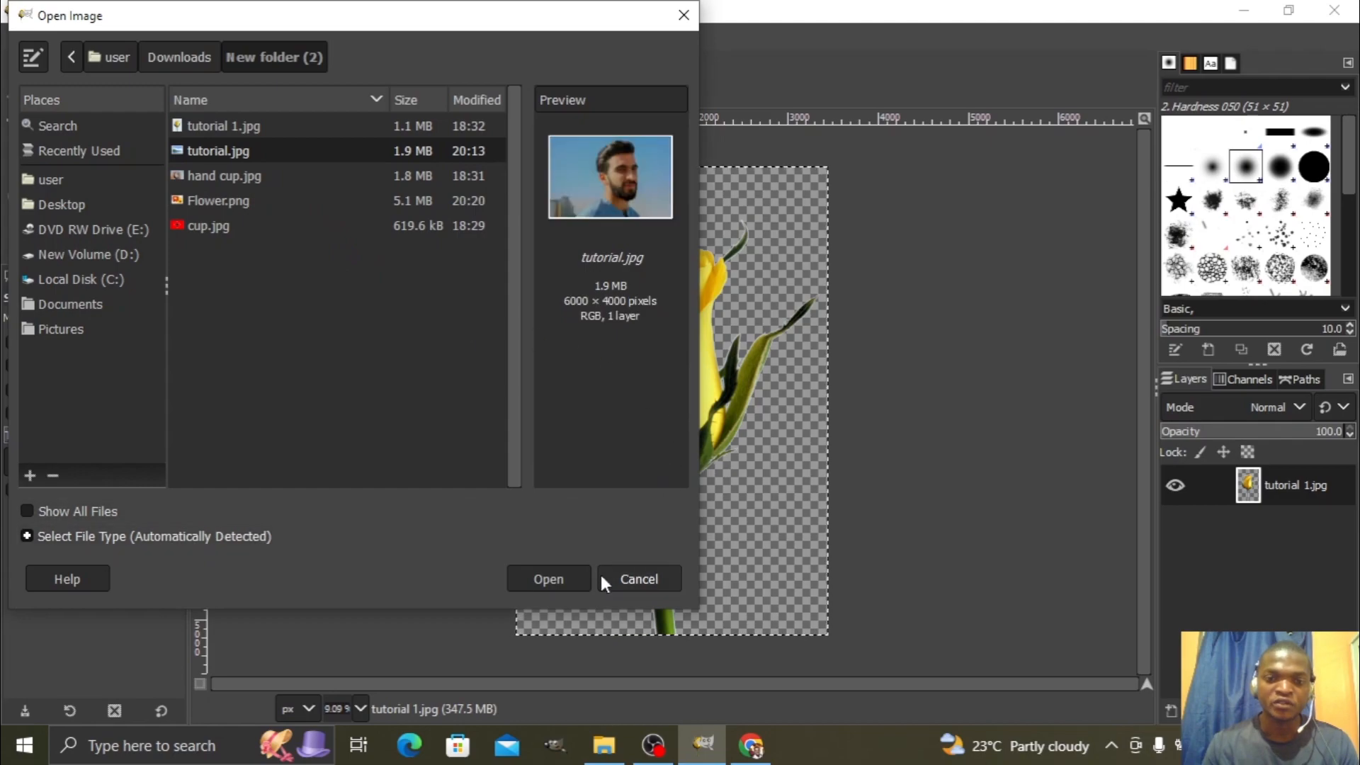
pyautogui.click(556, 579)
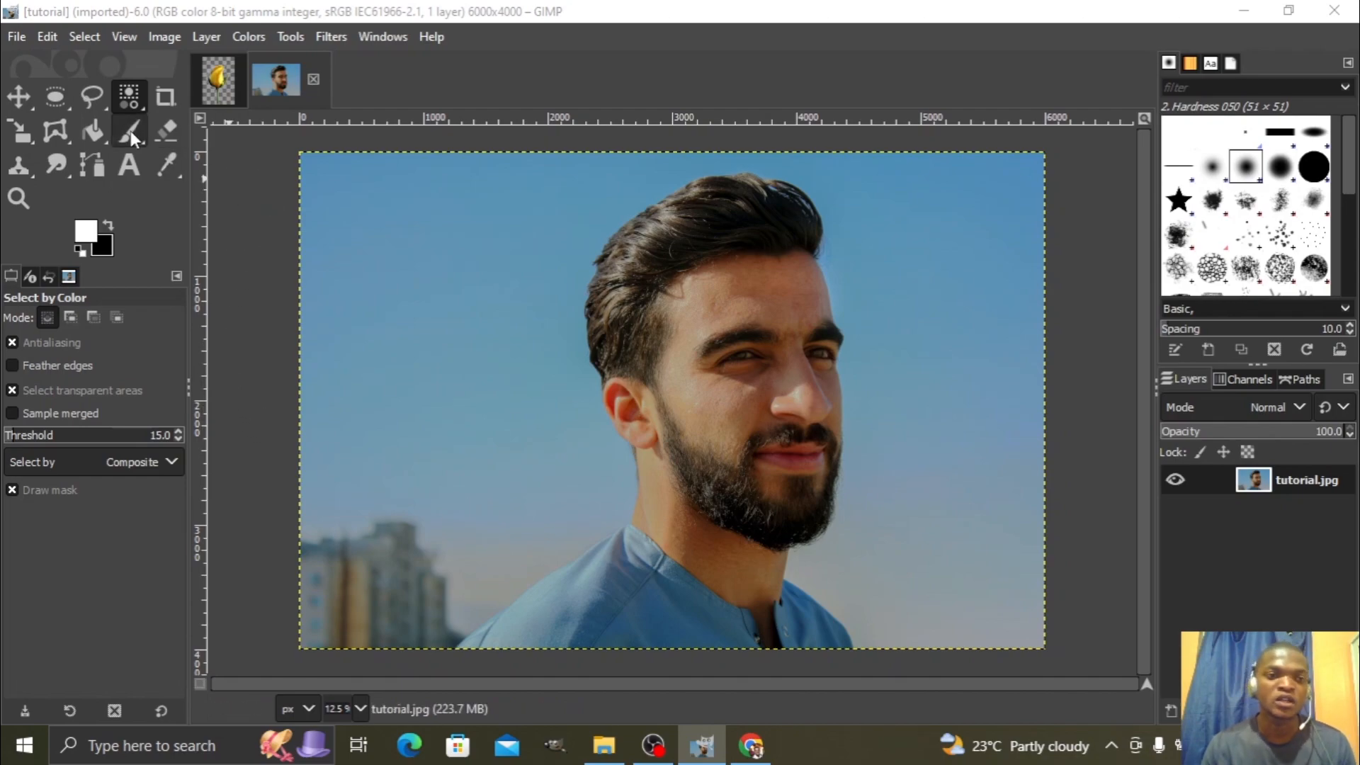
# Activate the Free Select tool and add an alpha channel to the tutorial.jpg layer.
pyautogui.click(97, 102)
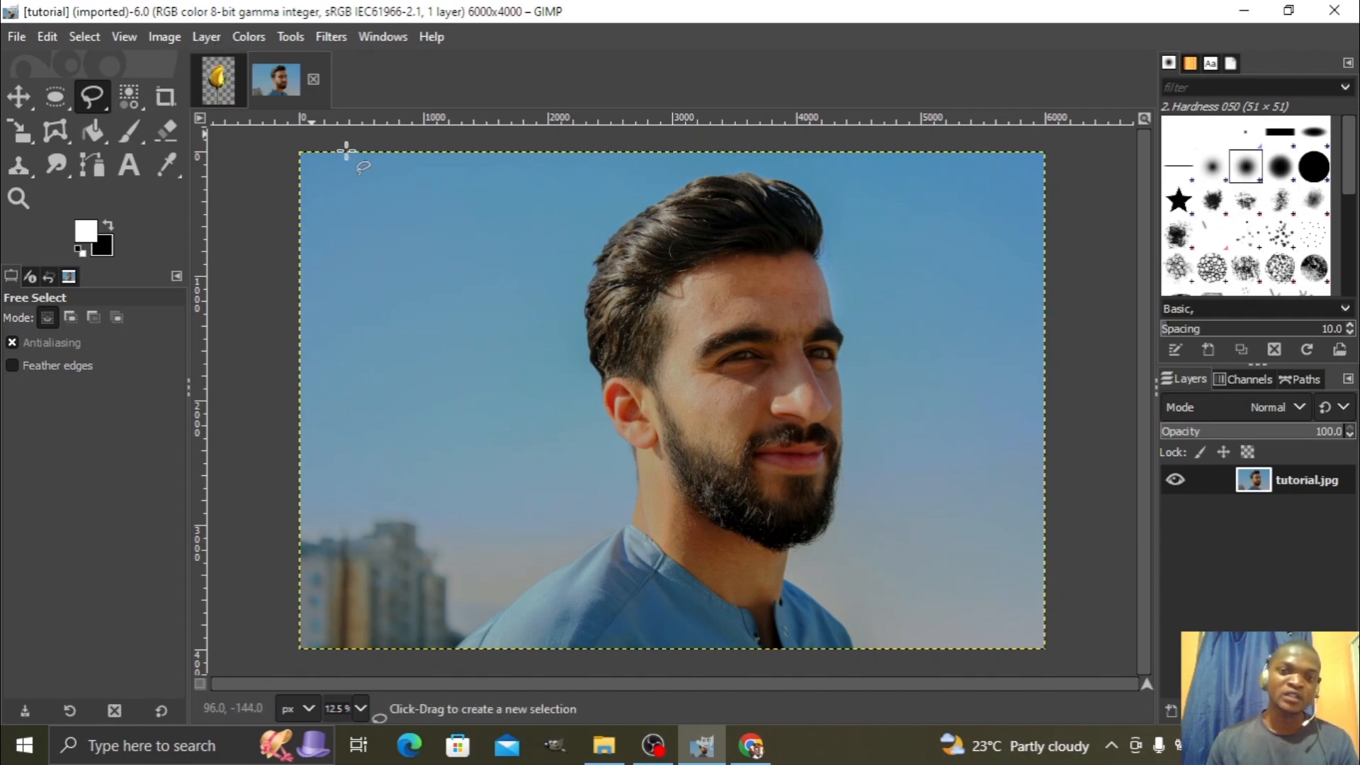
pyautogui.rightClick(1220, 481)
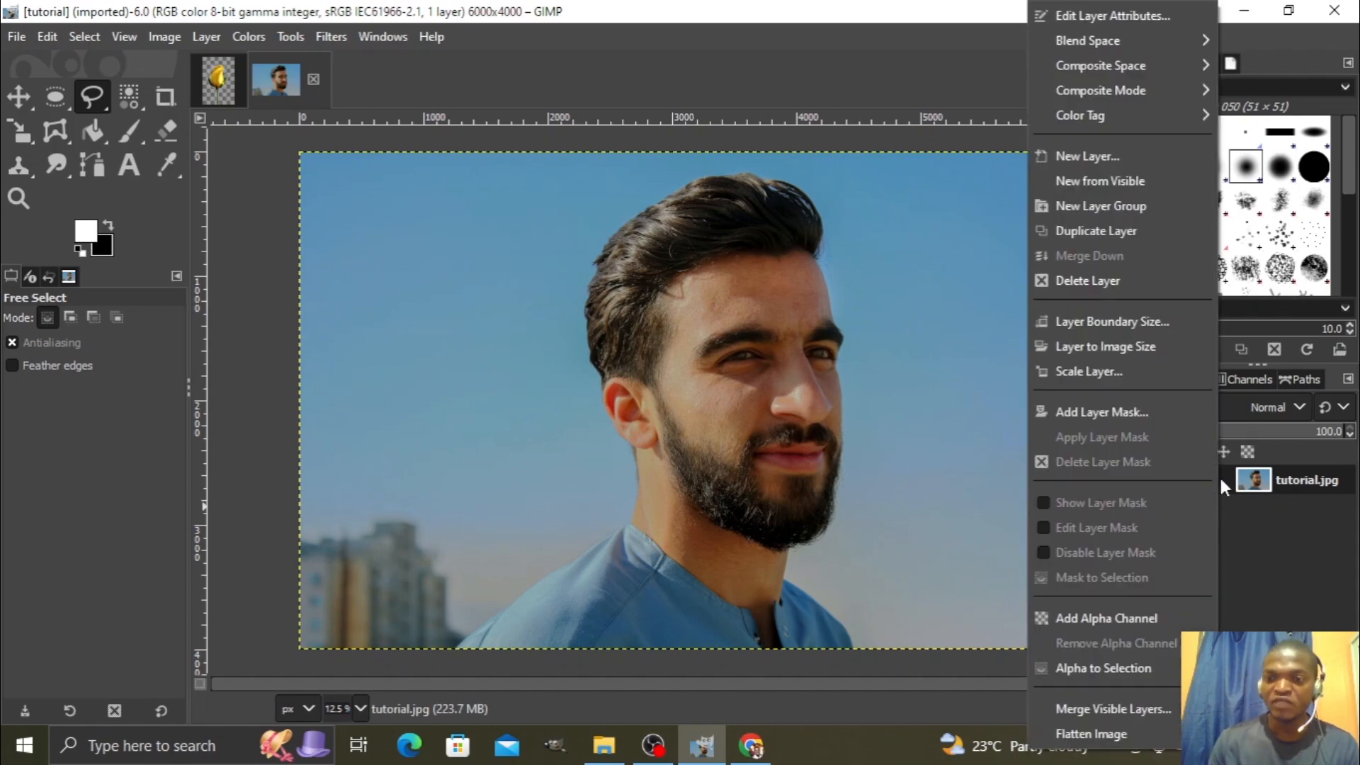
pyautogui.click(1118, 616)
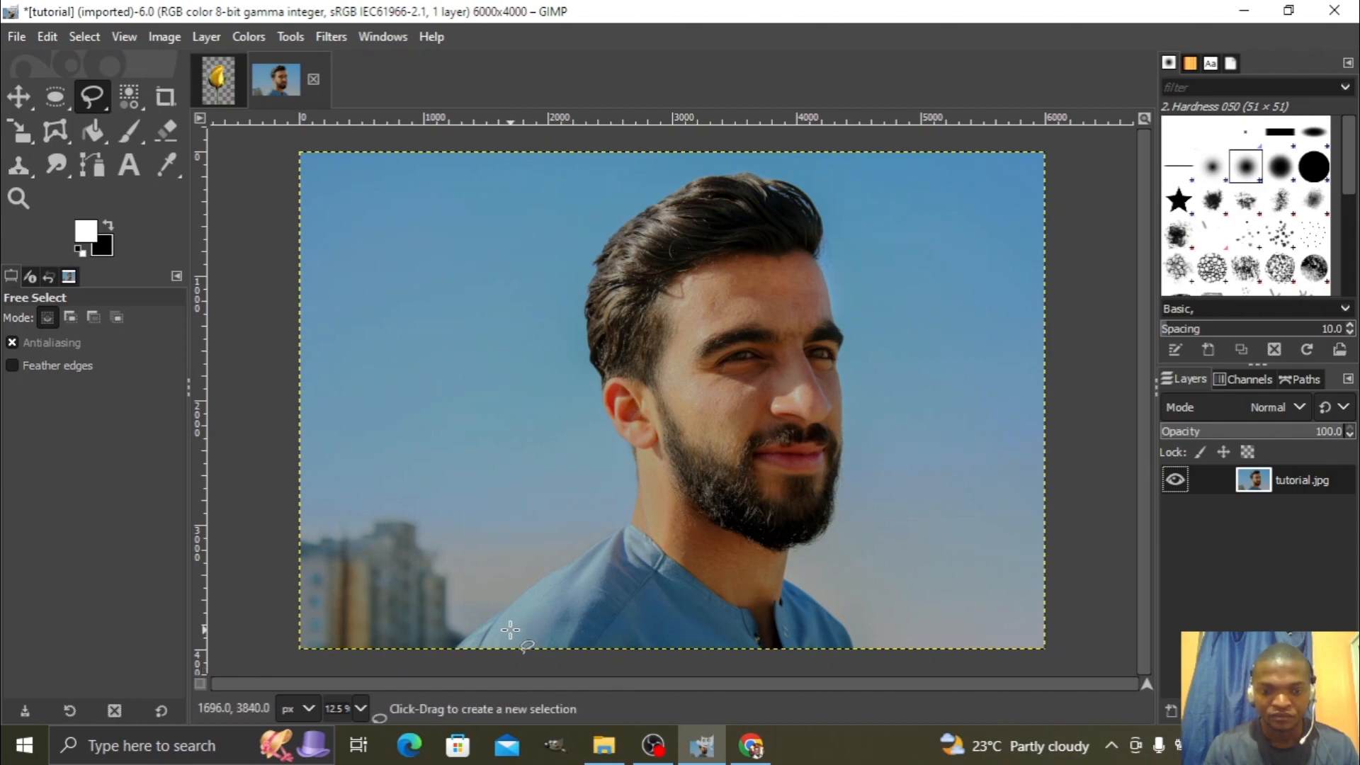
# Start a Free Select outline where the man's shoulder meets the lower image edge and place the first points up the shirt.
pyautogui.click(457, 644)
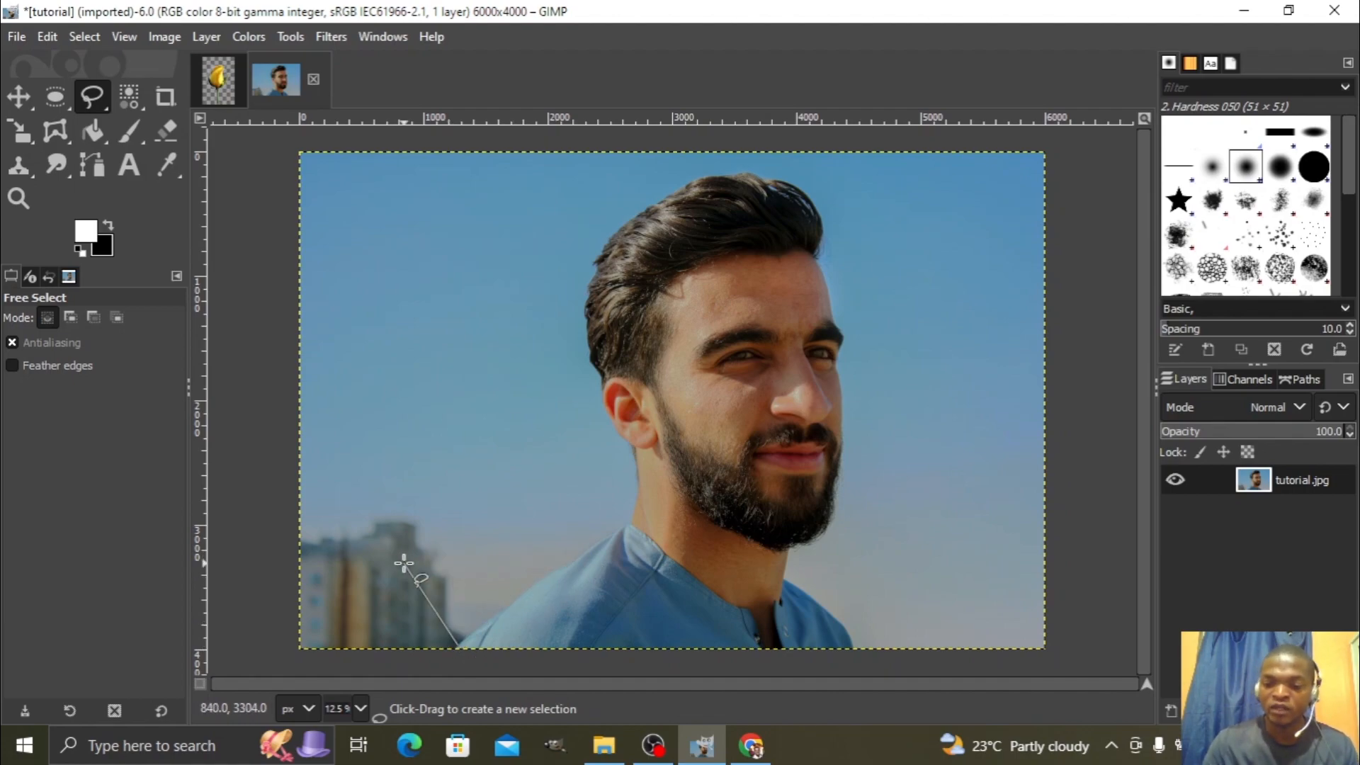
pyautogui.keyDown('ctrl'); pyautogui.scroll(1, 403, 563); pyautogui.keyUp('ctrl')
pyautogui.keyDown('ctrl'); pyautogui.scroll(1, 404, 563); pyautogui.keyUp('ctrl')
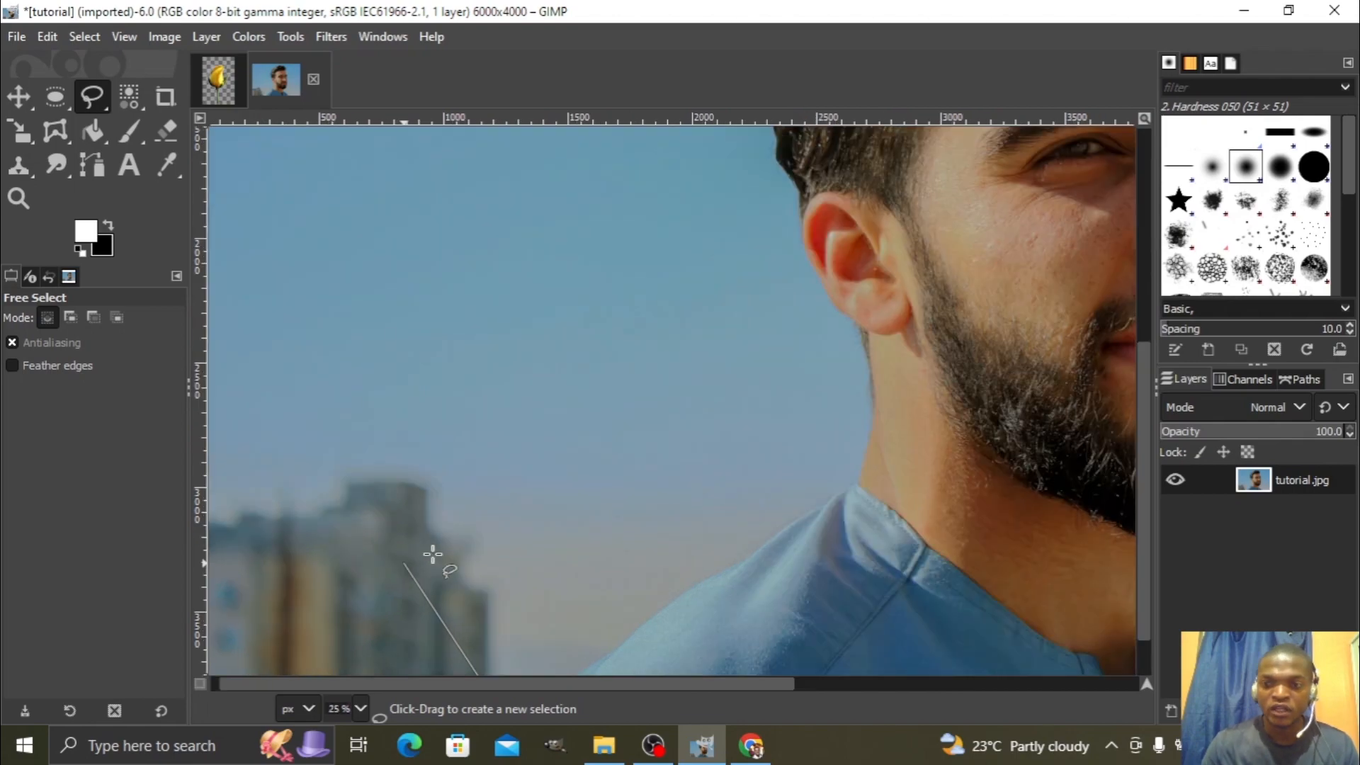
pyautogui.moveTo(1144, 414); pyautogui.dragTo(1154, 520)
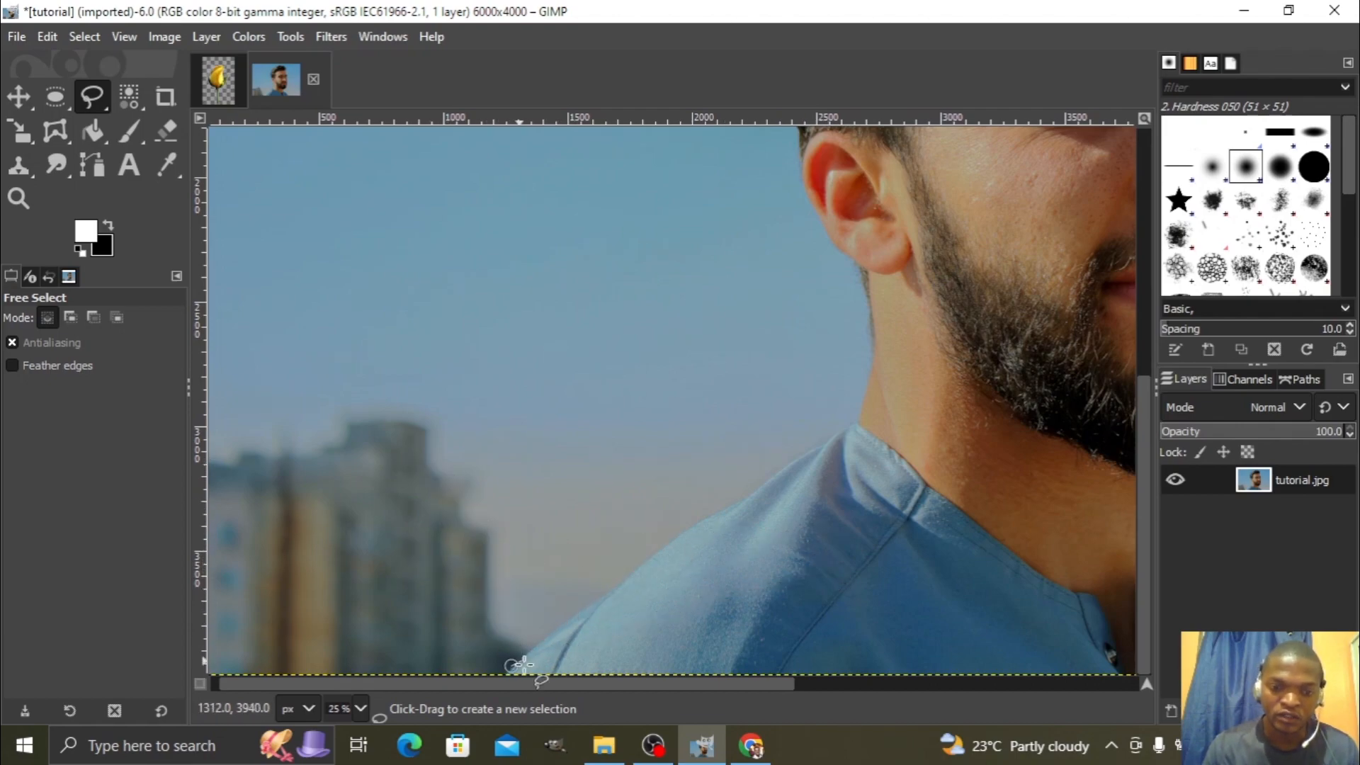
pyautogui.click(567, 622)
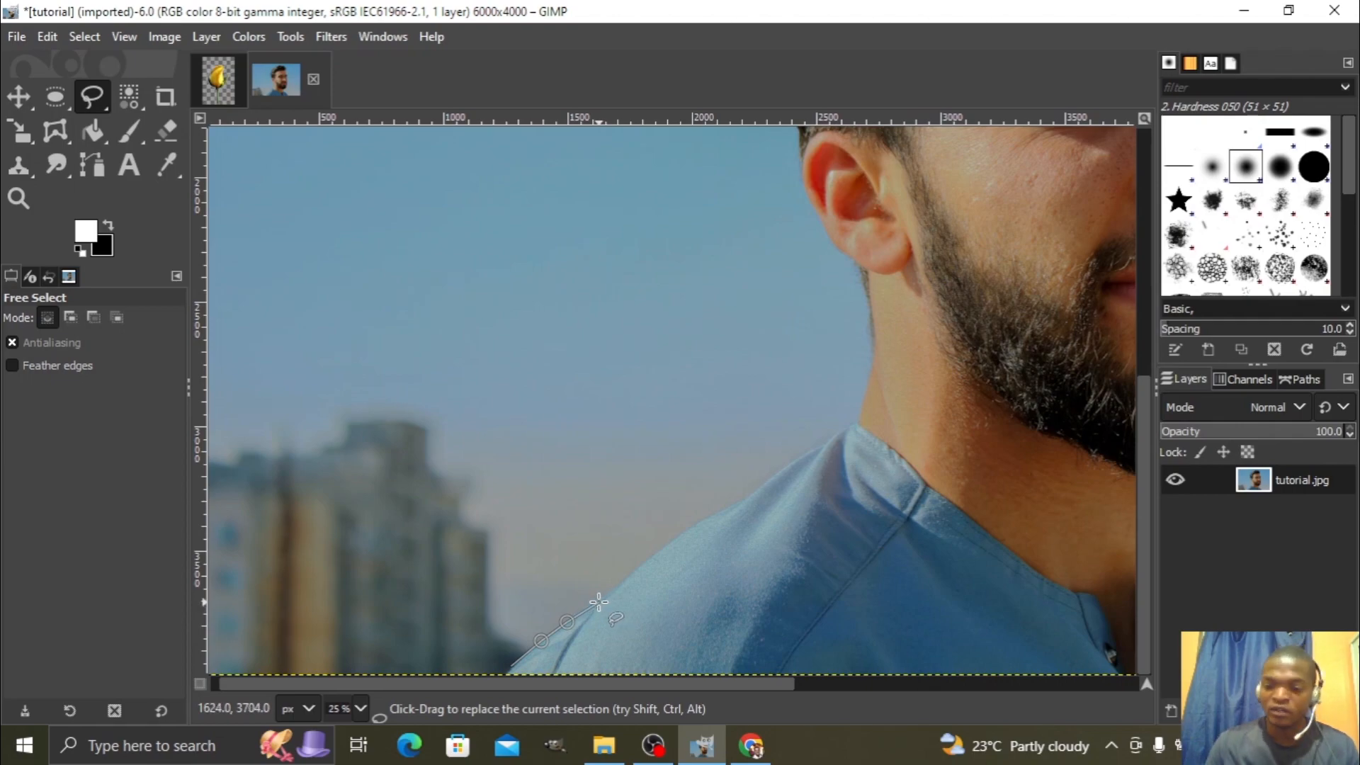
# Continue the outline with closely spaced points along the lower slope of the shoulder to the dip in the shirt's edge.
pyautogui.scroll(1, 598, 602)
pyautogui.scroll(1, 599, 601)
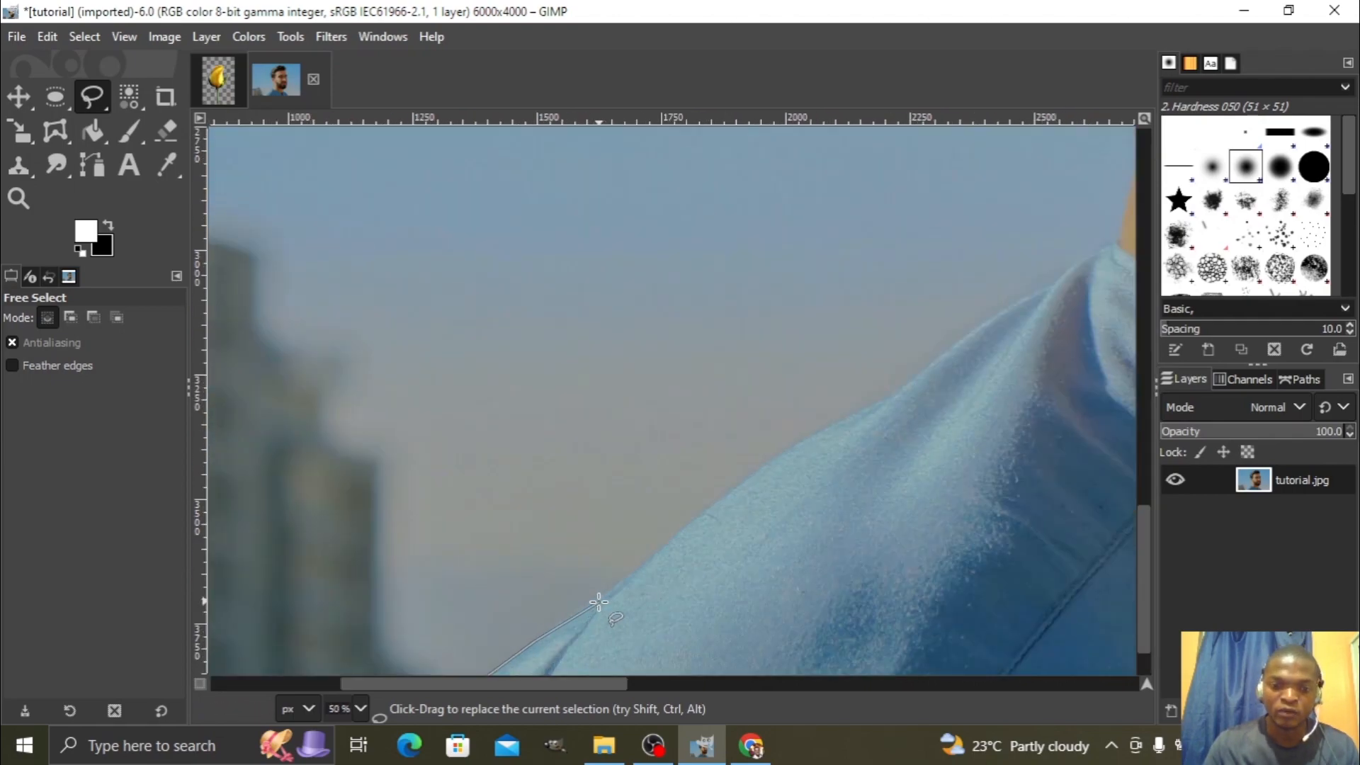
pyautogui.scroll(1, 598, 602)
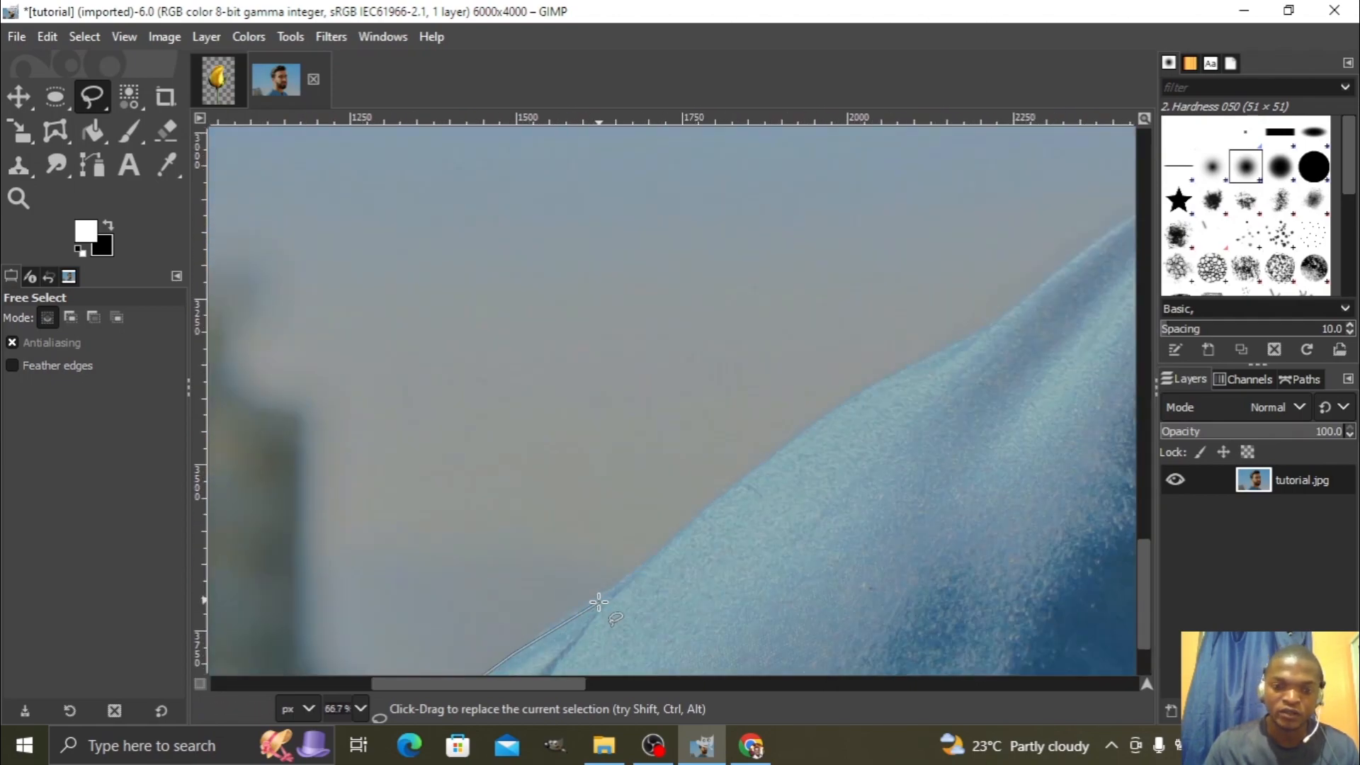
pyautogui.click(638, 575)
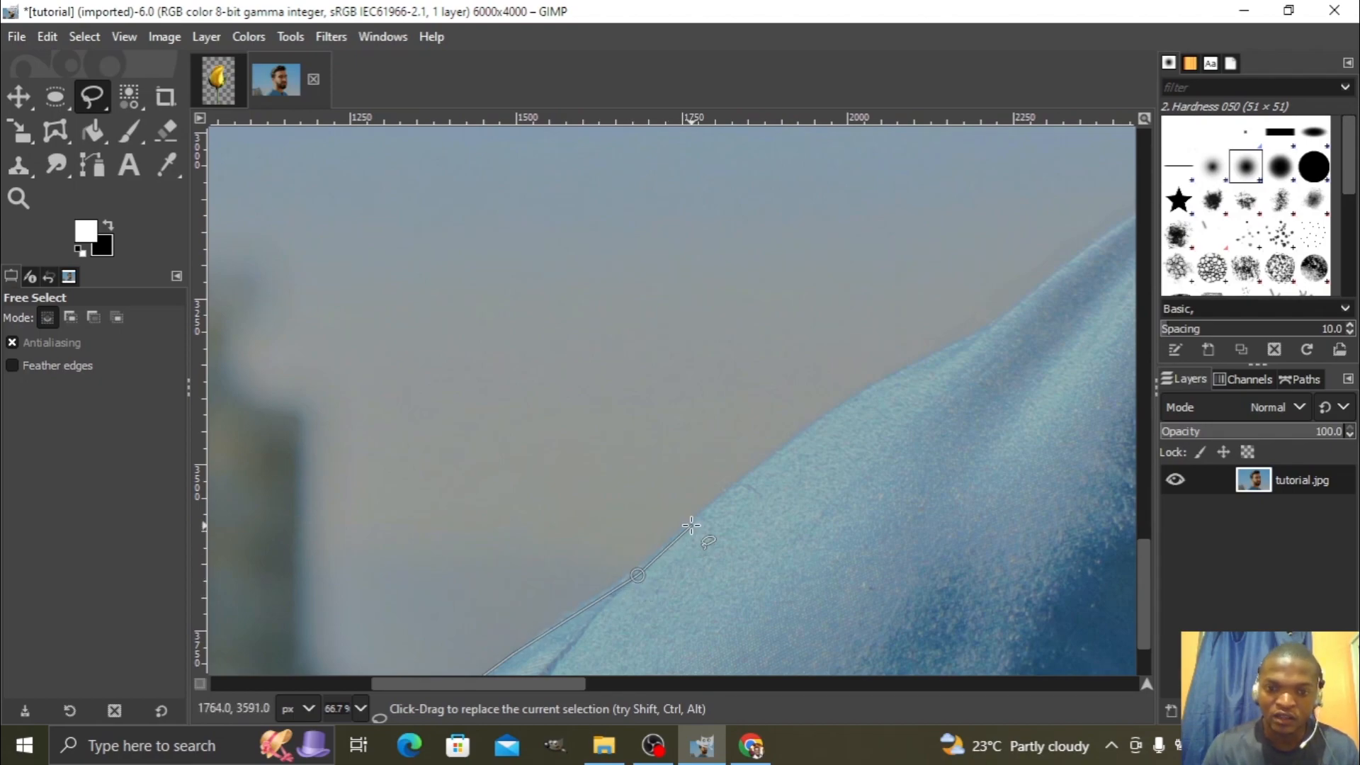
pyautogui.click(785, 448)
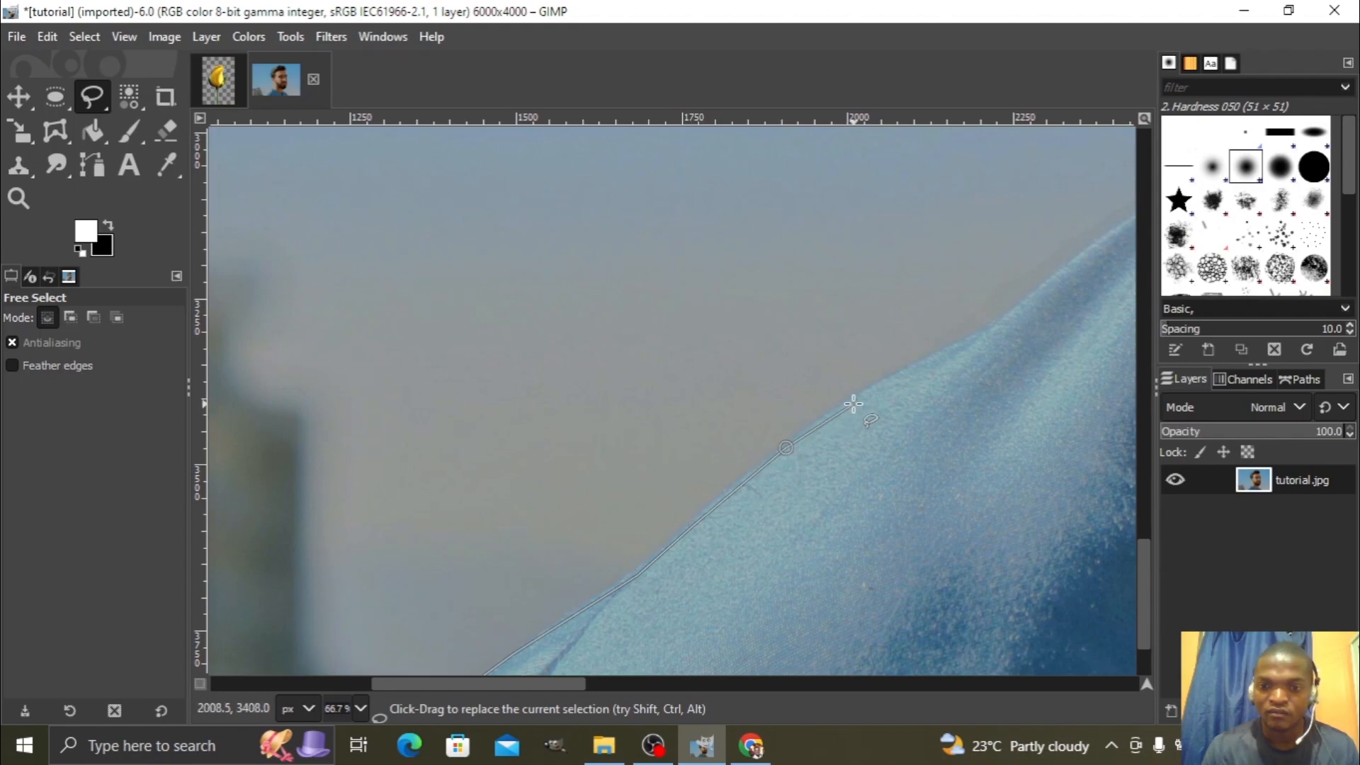
pyautogui.click(862, 394)
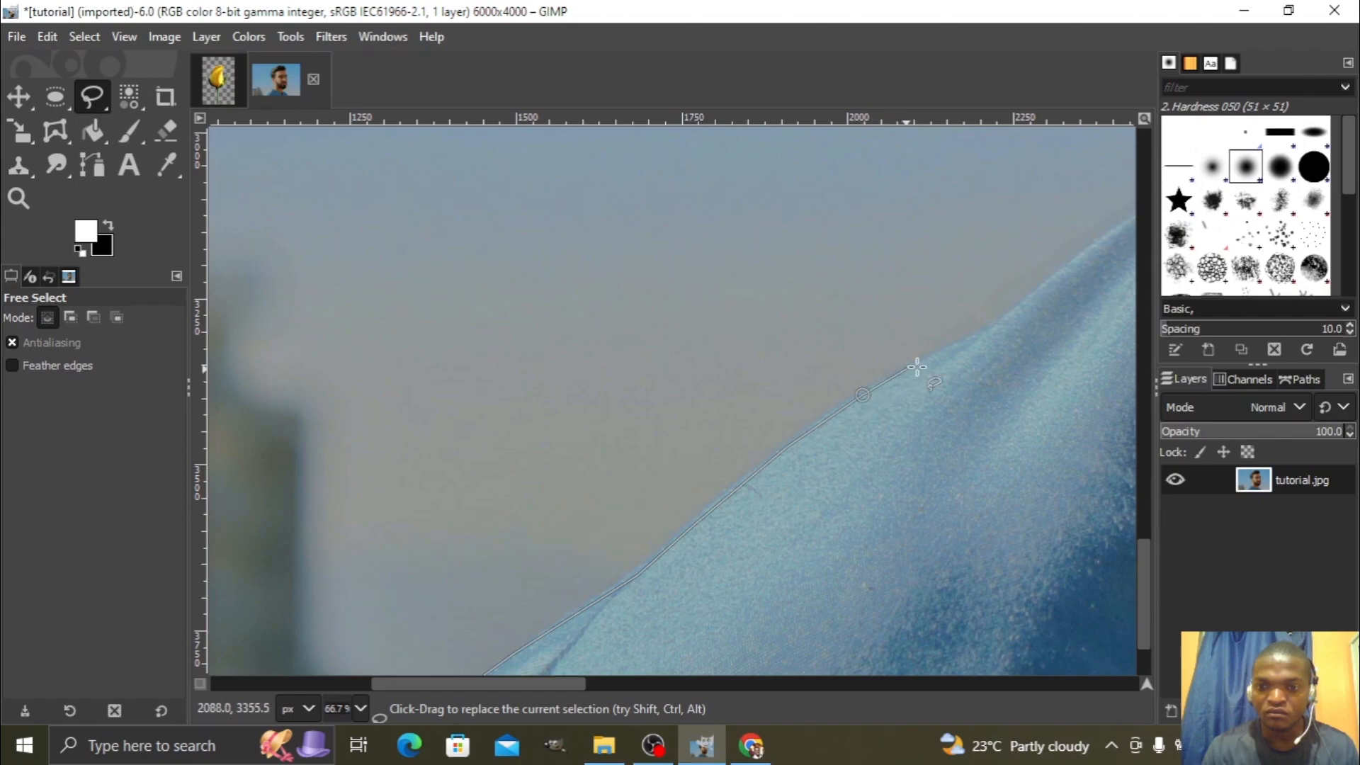
pyautogui.click(940, 350)
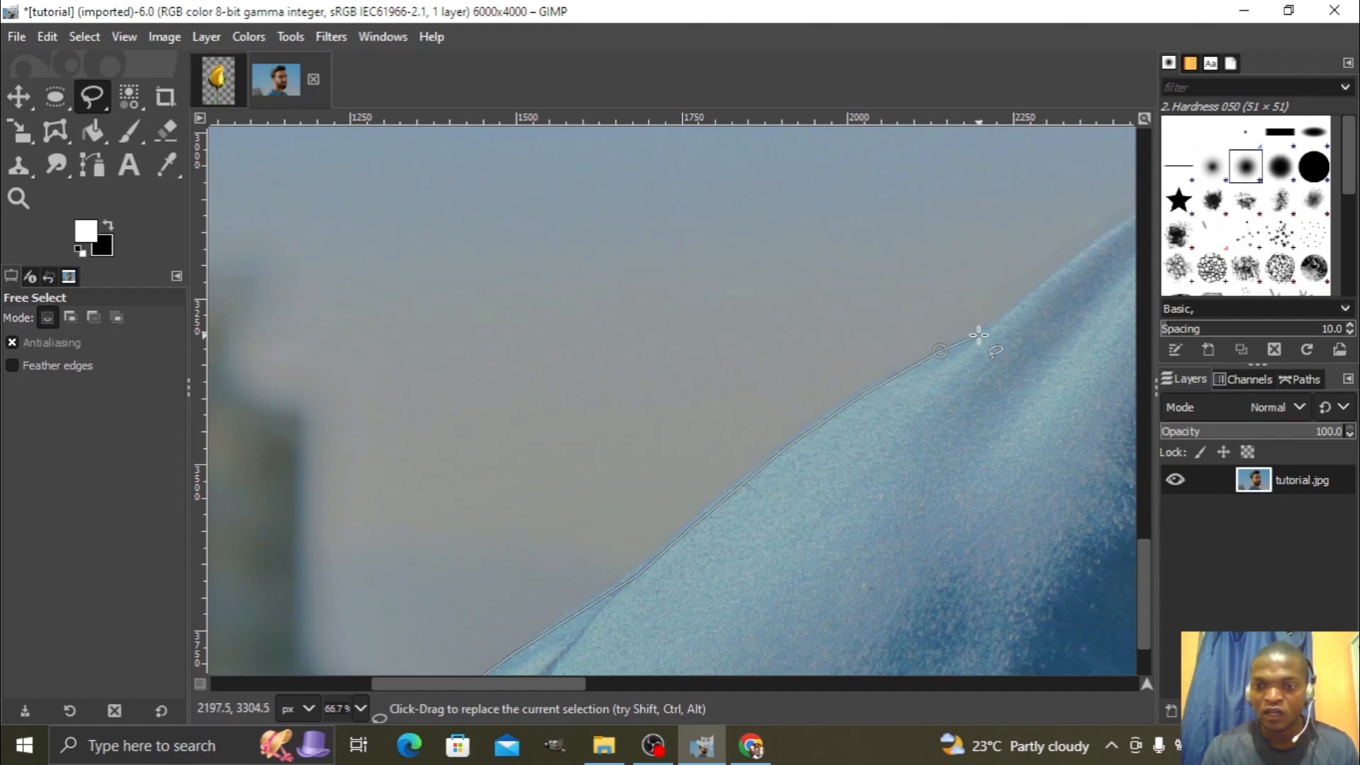
pyautogui.click(978, 335)
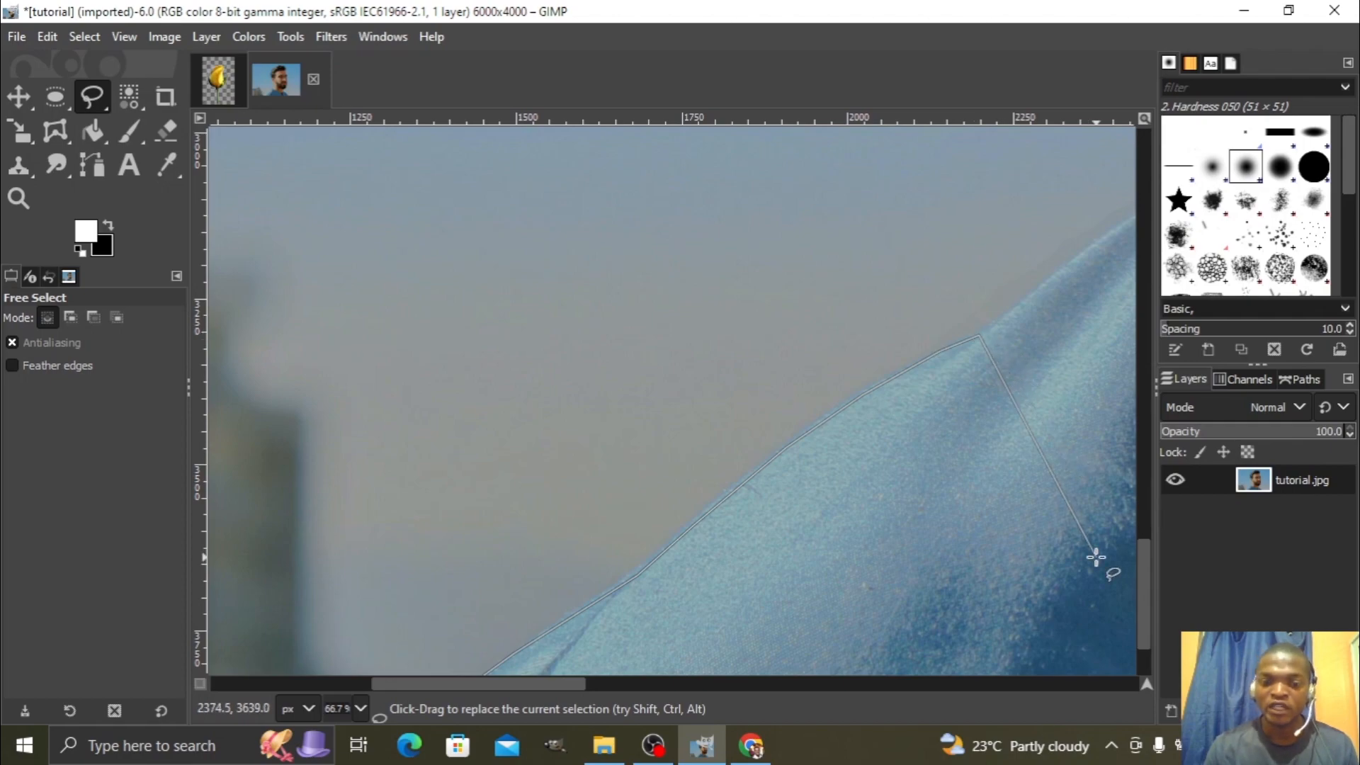
# Extend the outline along the upper shoulder edge to just below the collar tip.
pyautogui.moveTo(538, 680); pyautogui.dragTo(674, 679)
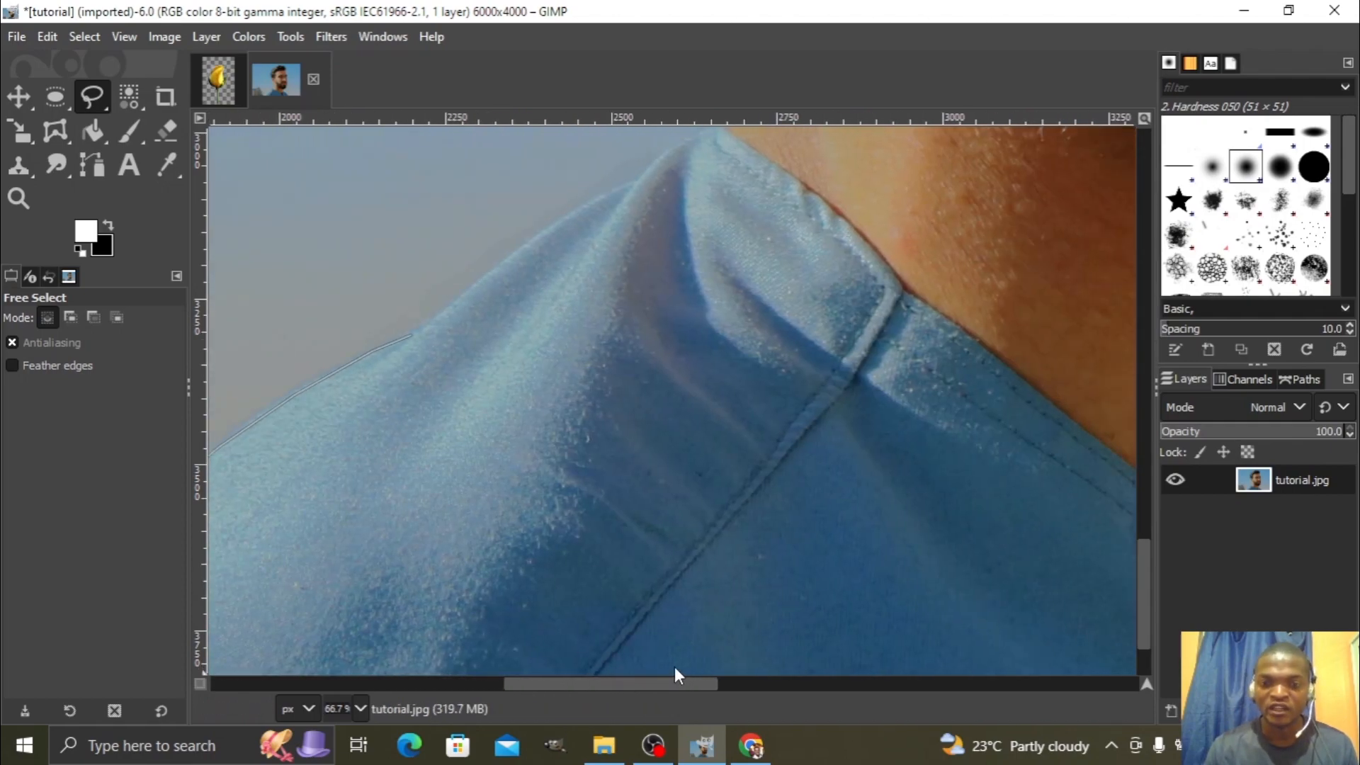
pyautogui.click(477, 282)
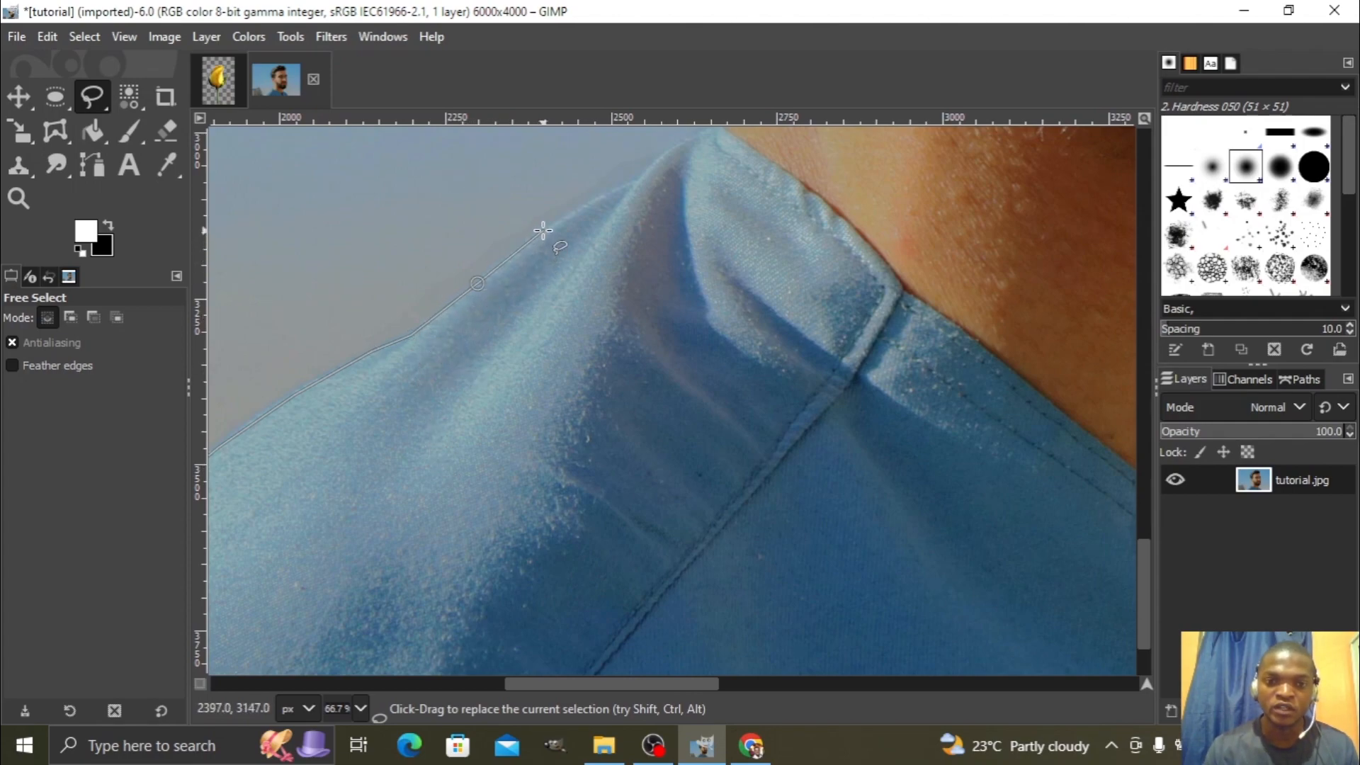
pyautogui.click(543, 230)
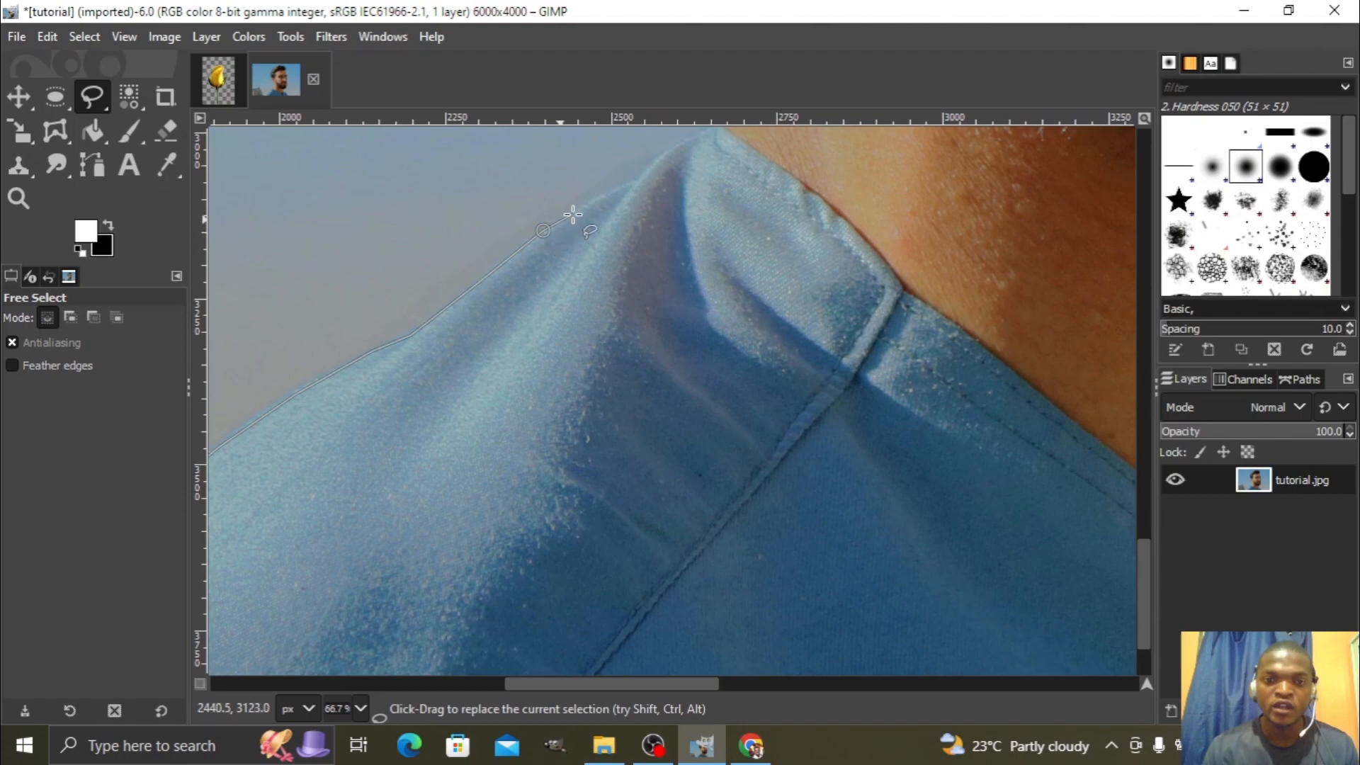
pyautogui.click(605, 196)
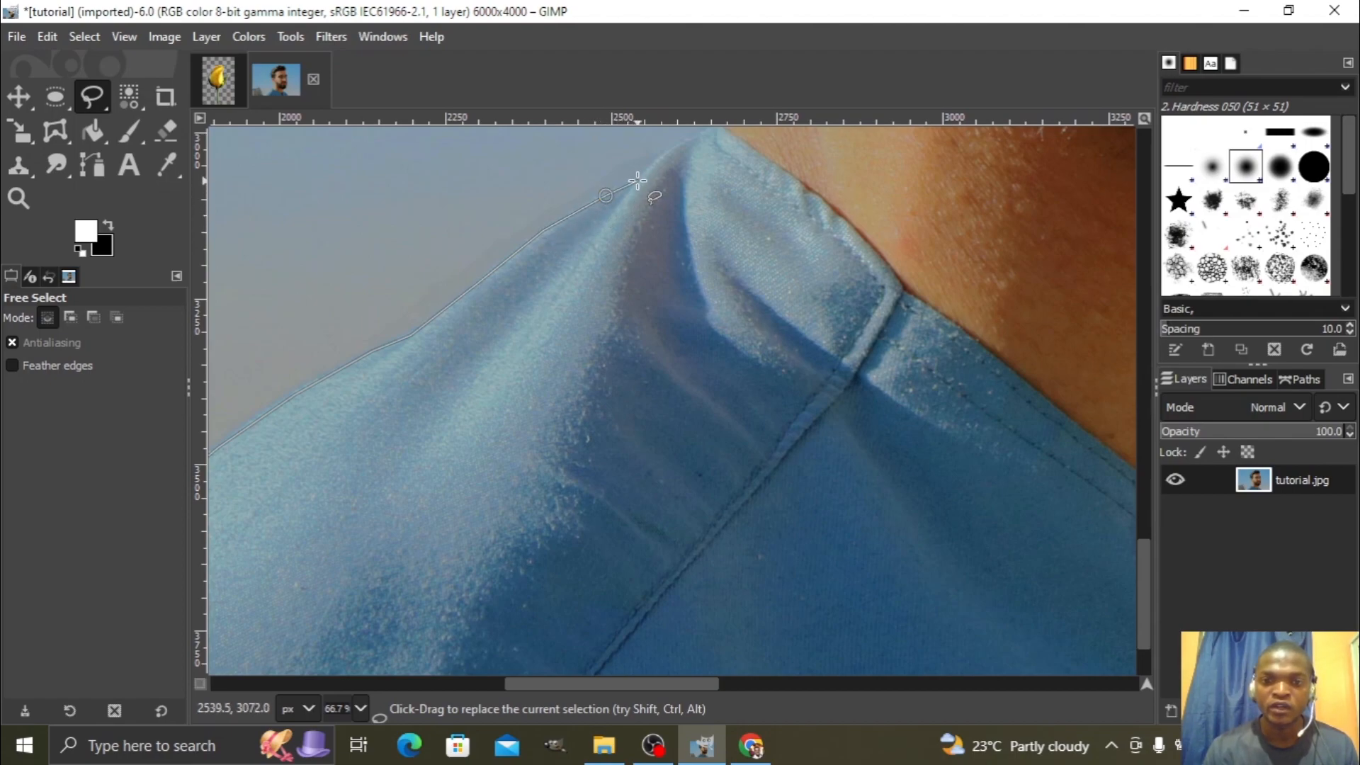
pyautogui.click(638, 182)
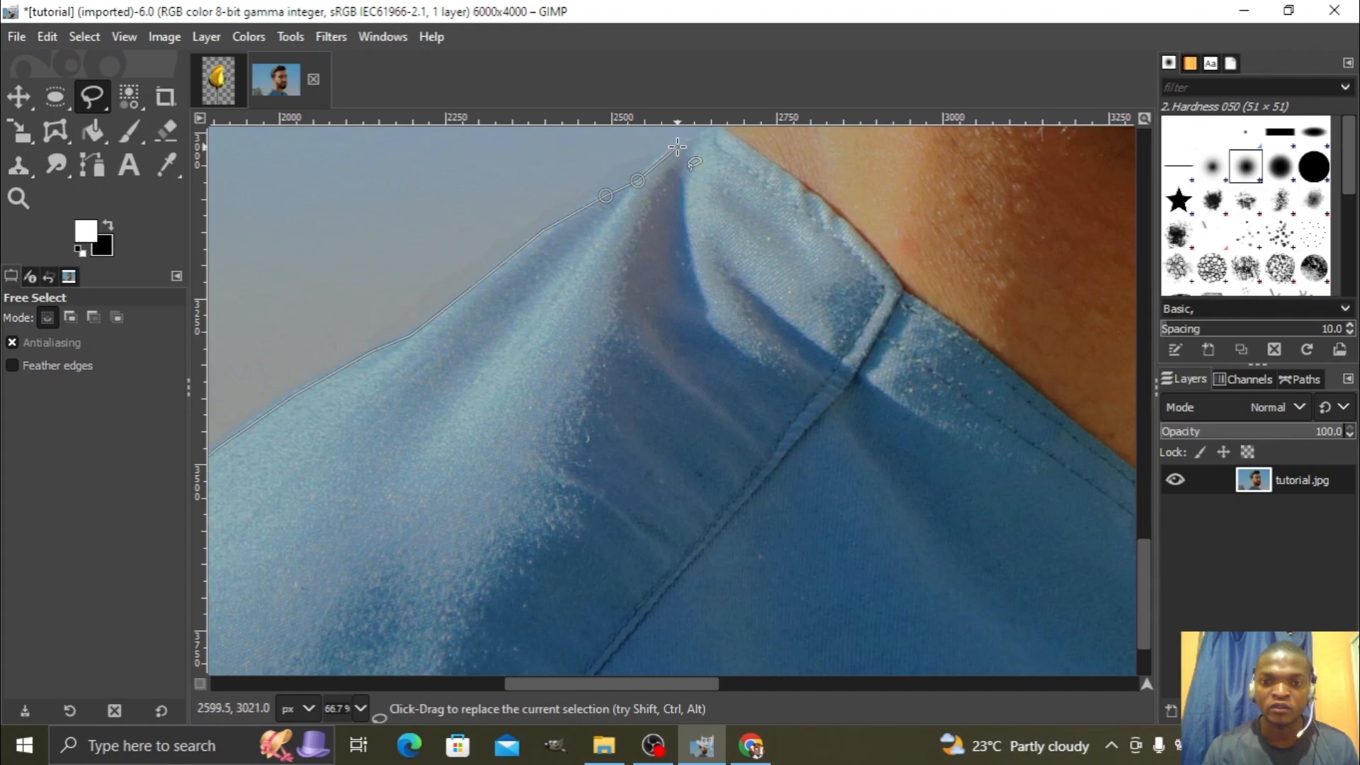
pyautogui.click(677, 147)
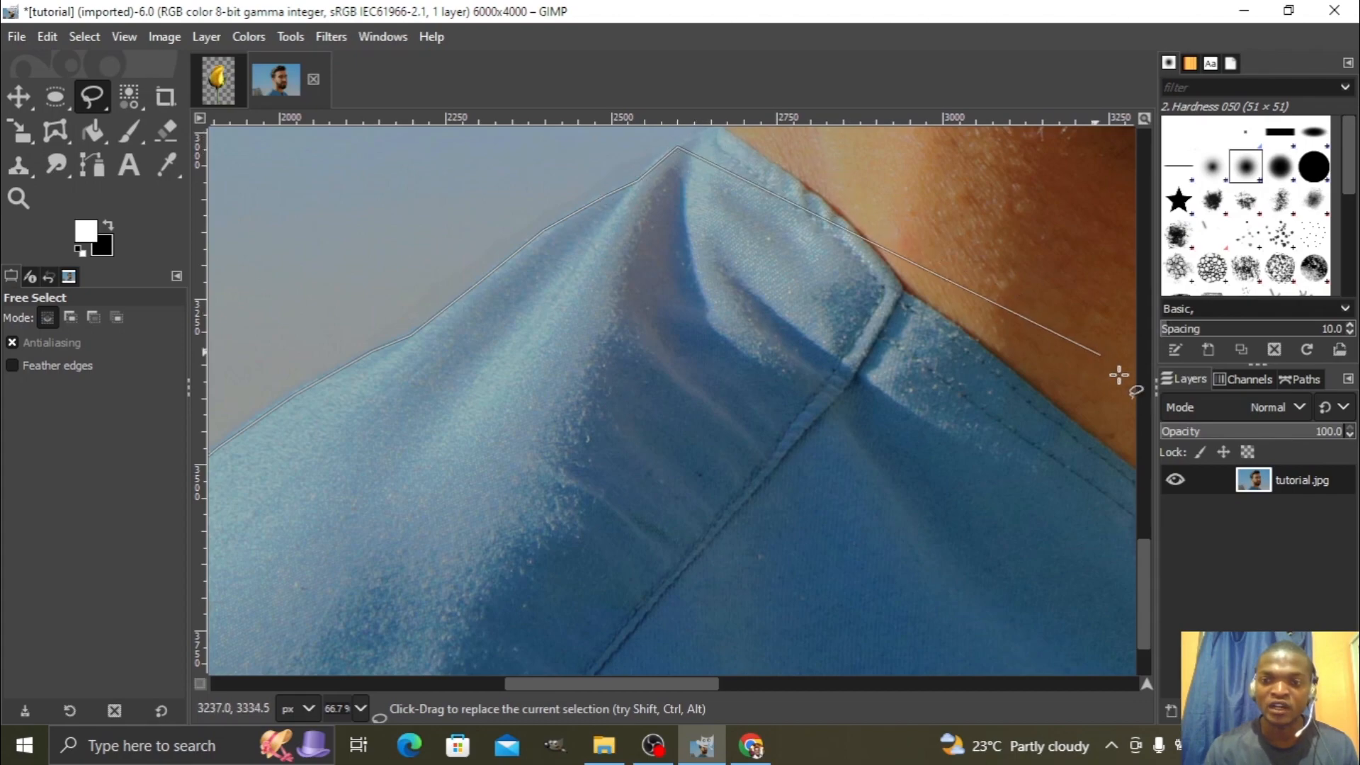
# Carry the outline over the collar tip and up the back of the neck to the hairline below the ear.
pyautogui.moveTo(1147, 563); pyautogui.dragTo(1154, 486)
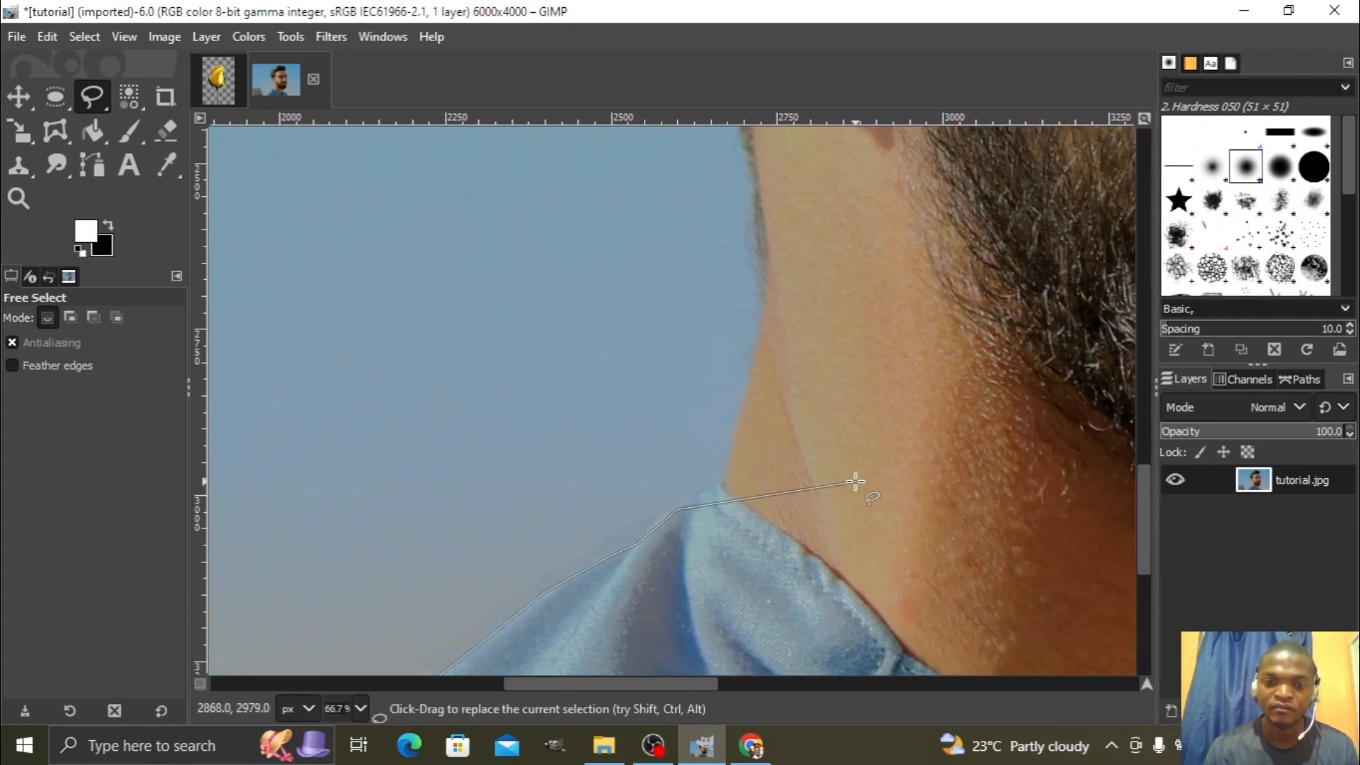
pyautogui.click(719, 486)
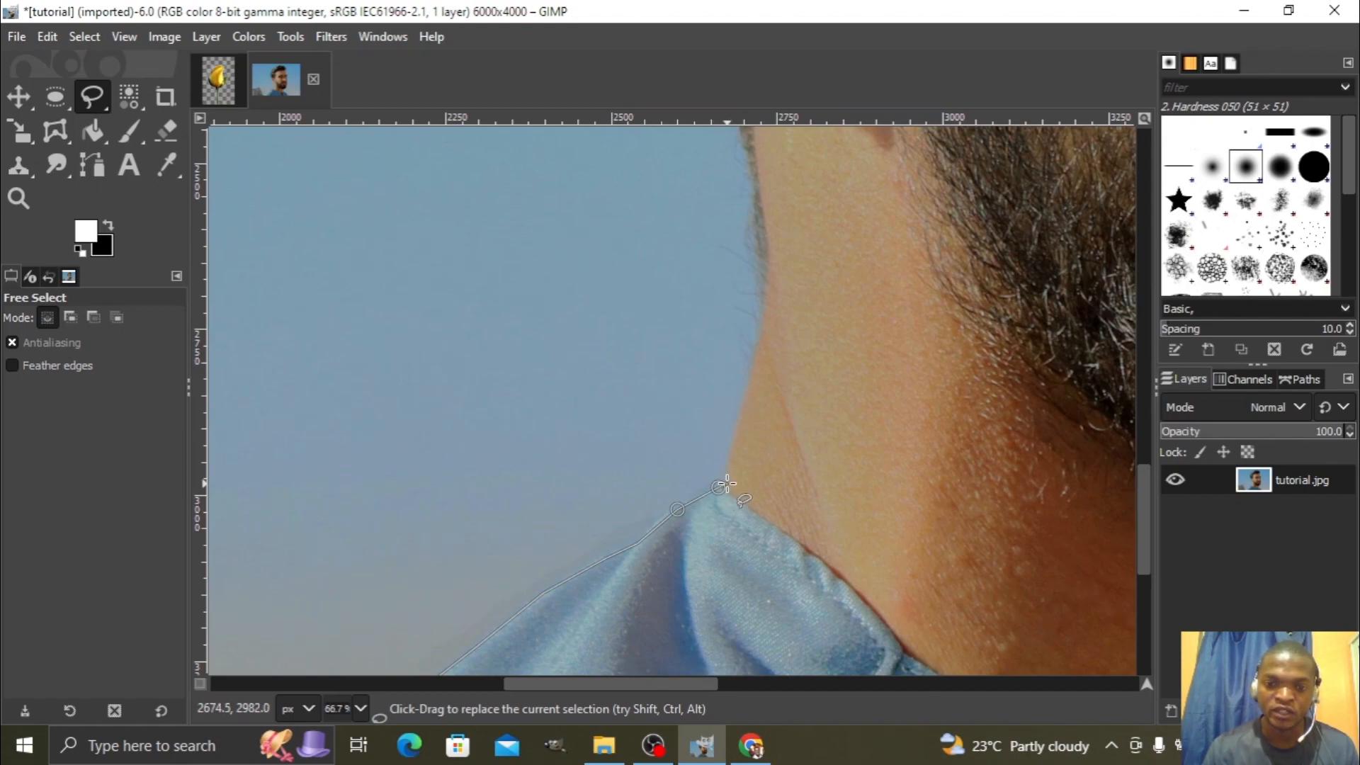
pyautogui.click(762, 337)
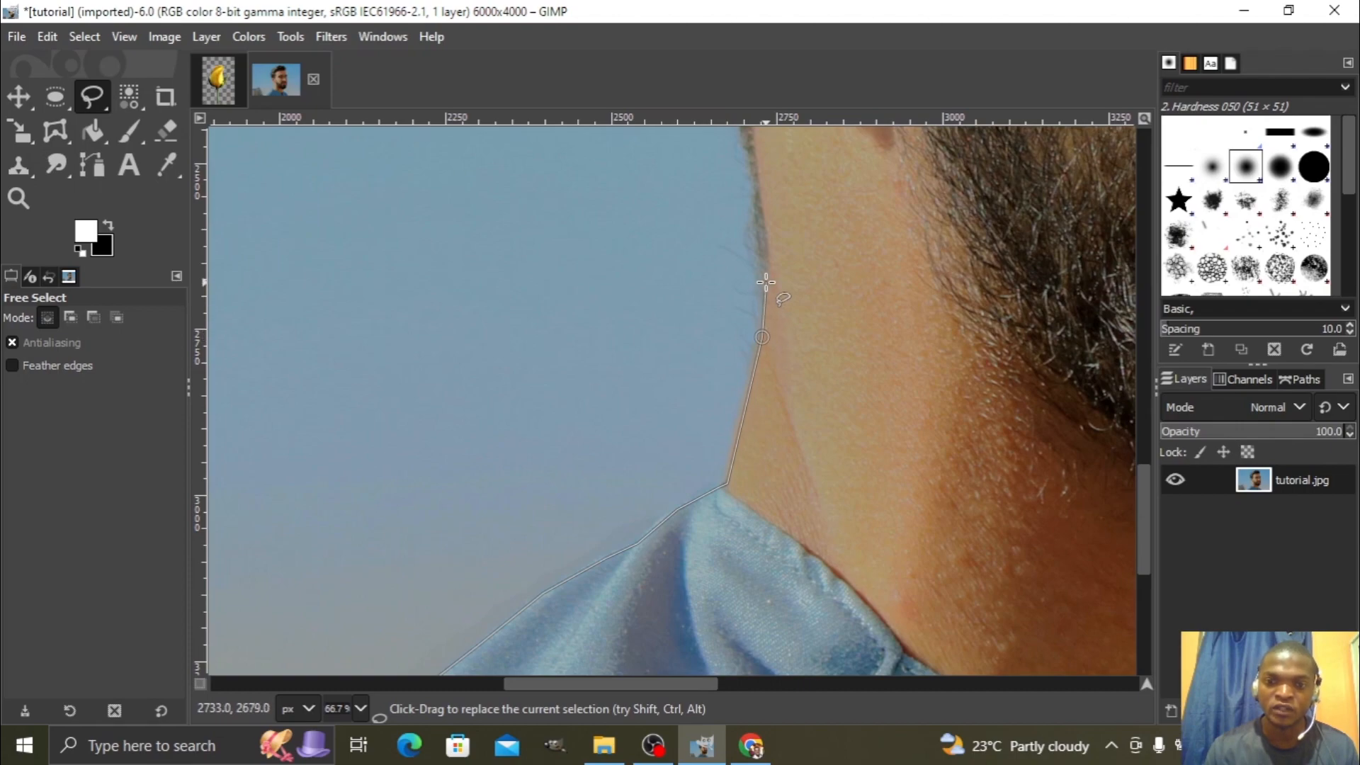
pyautogui.click(765, 274)
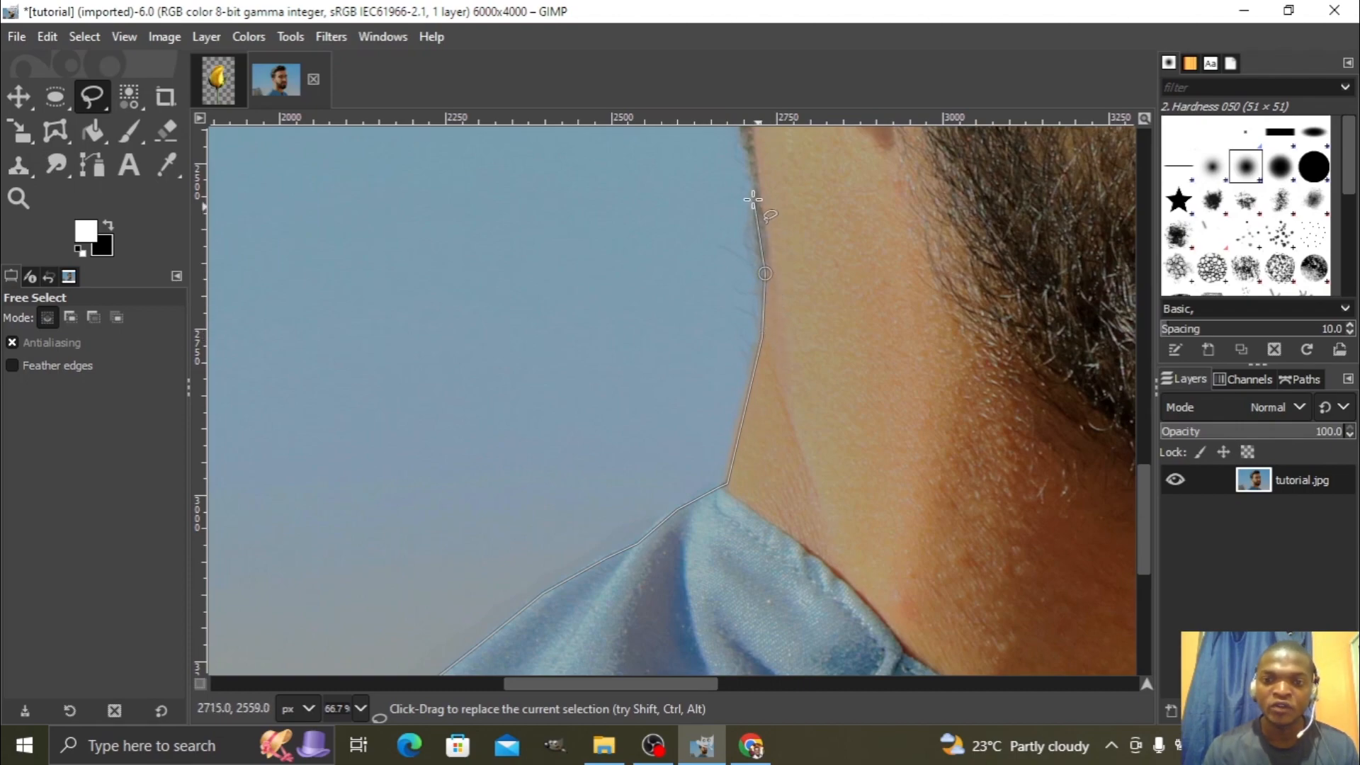
pyautogui.click(752, 189)
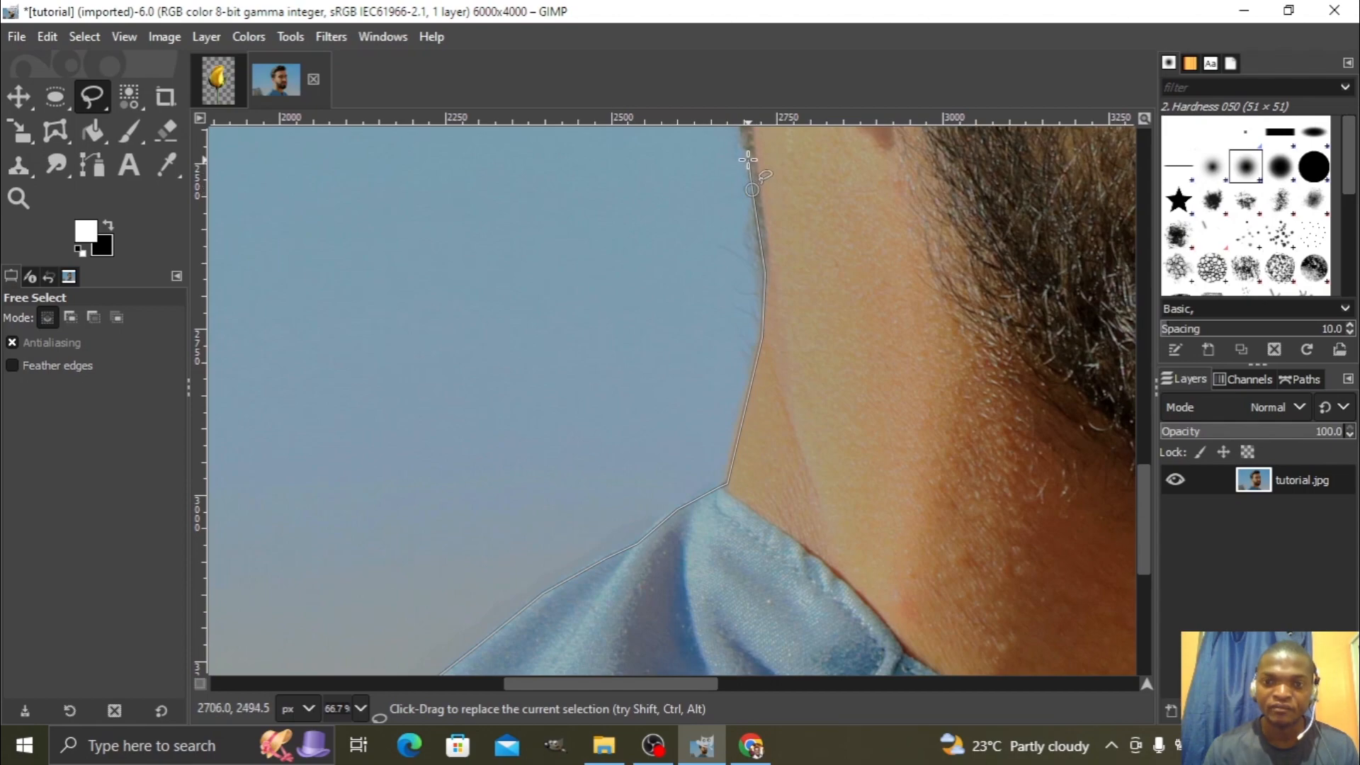
pyautogui.click(747, 152)
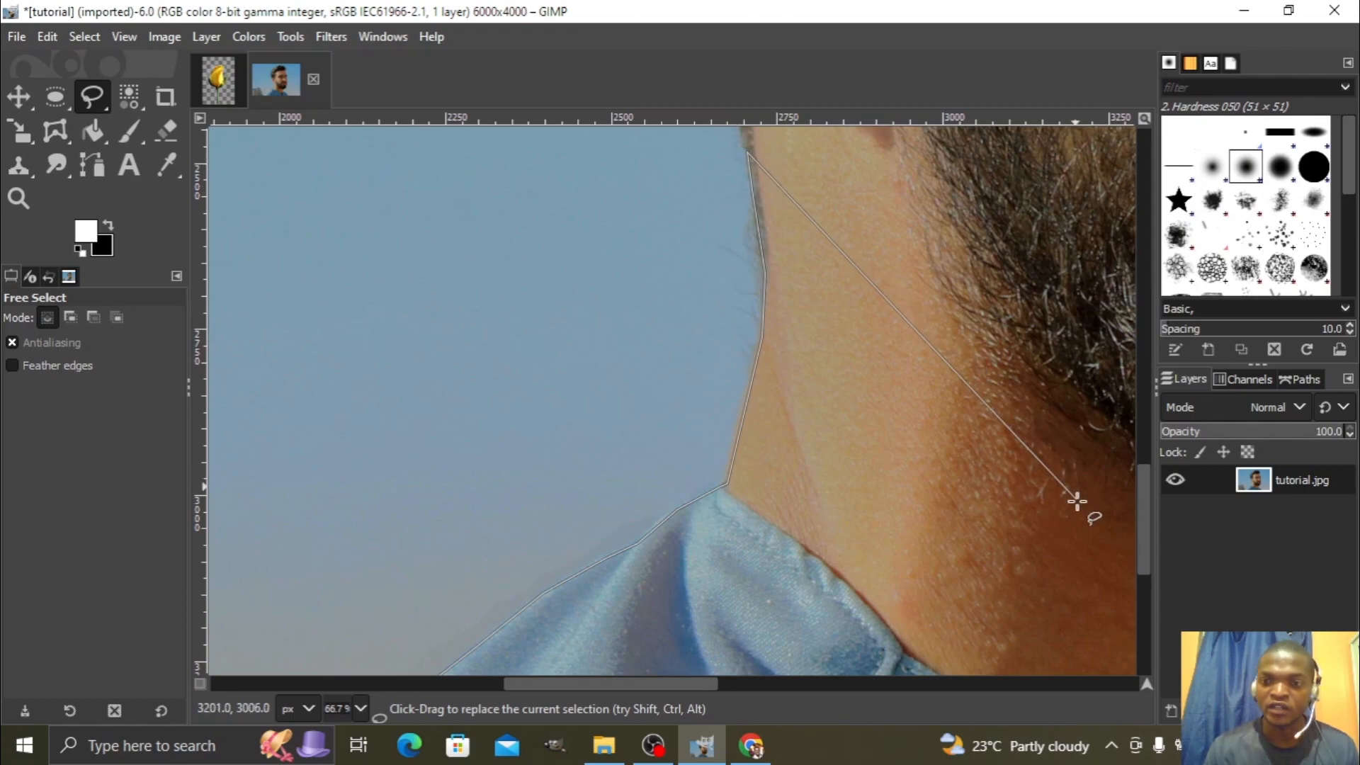
# Continue the outline around the earlobe's outer edge and up the back rim of the ear to about mid-height.
pyautogui.moveTo(1141, 517); pyautogui.dragTo(1142, 412)
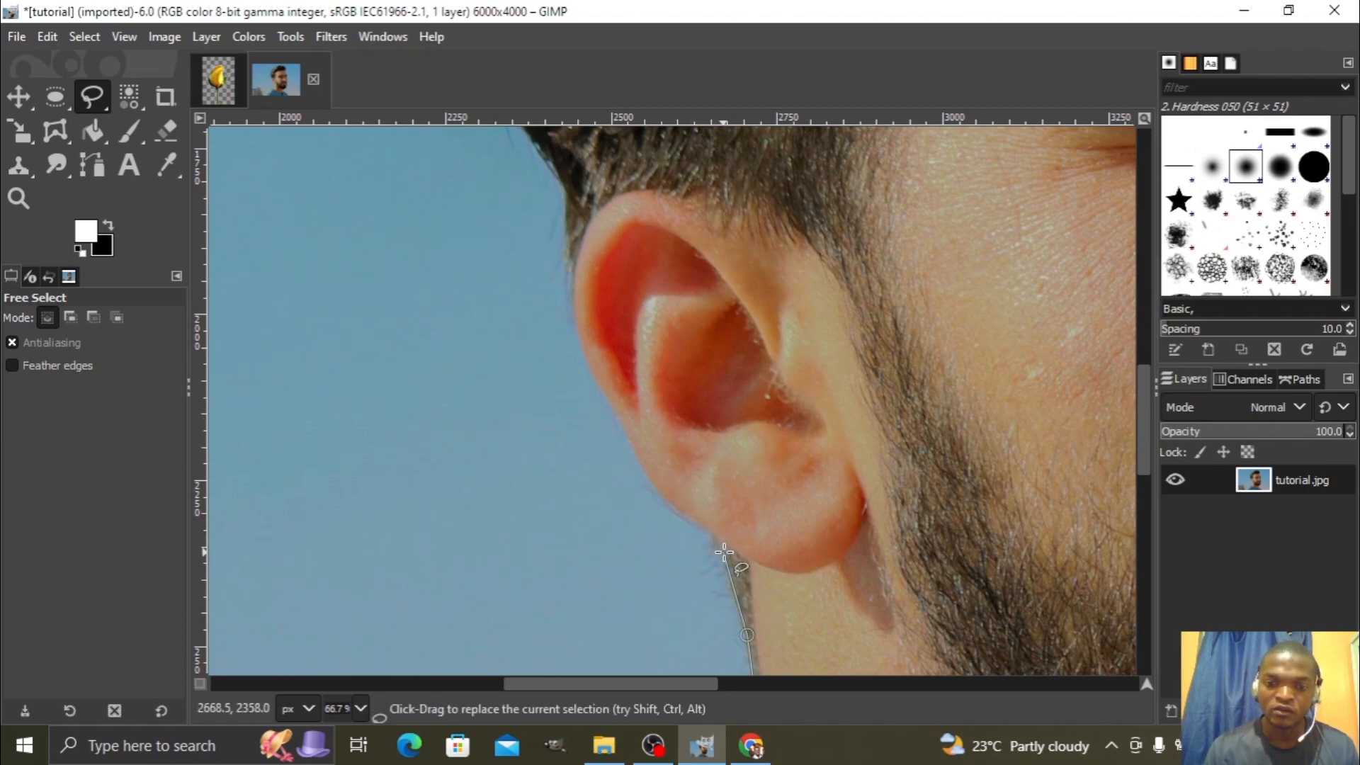
pyautogui.click(691, 520)
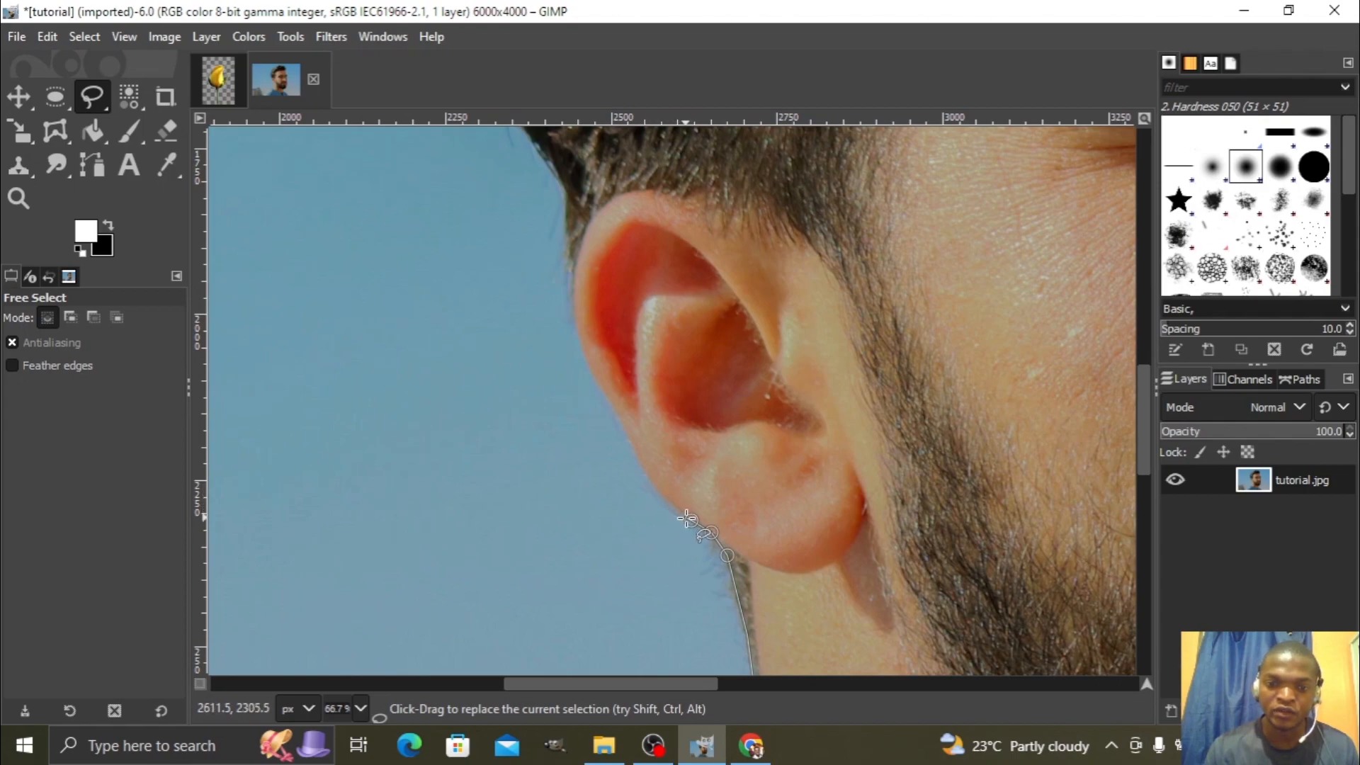
pyautogui.click(670, 505)
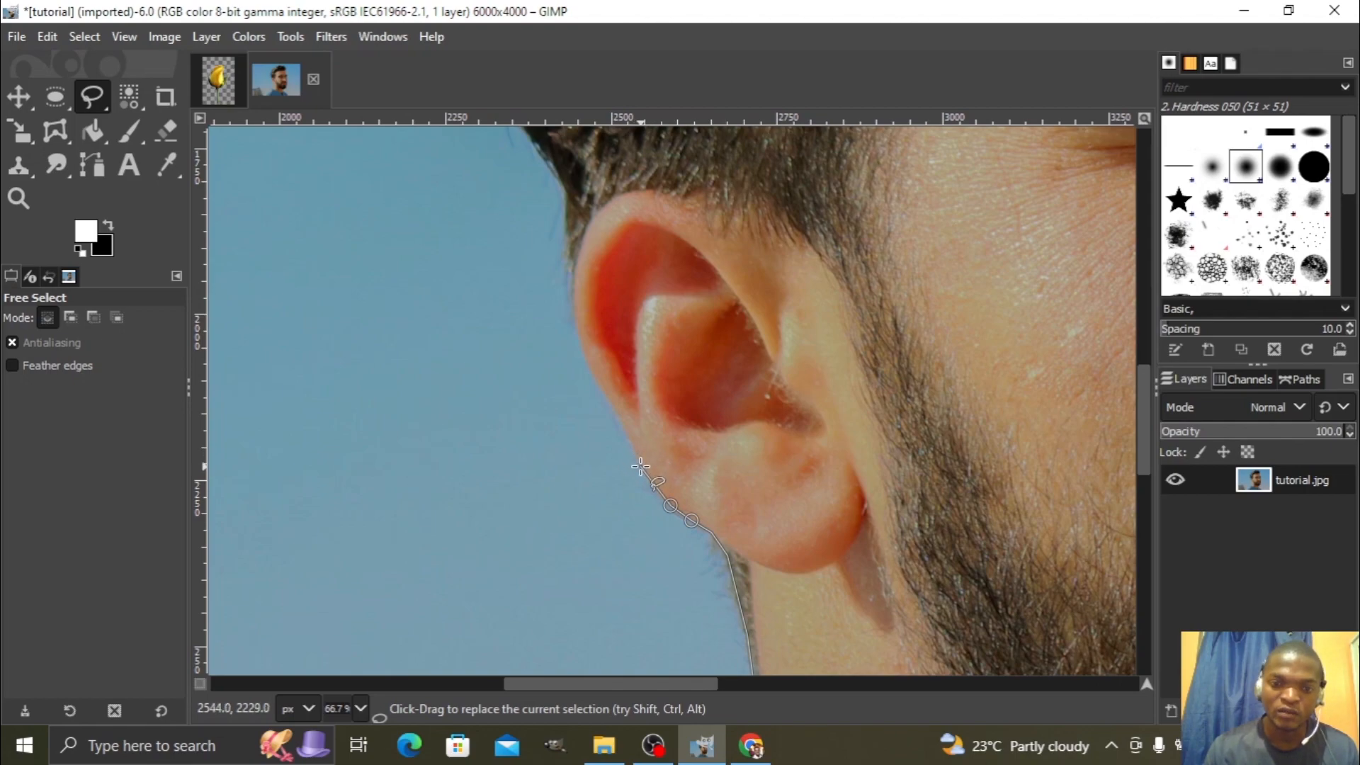
pyautogui.click(643, 470)
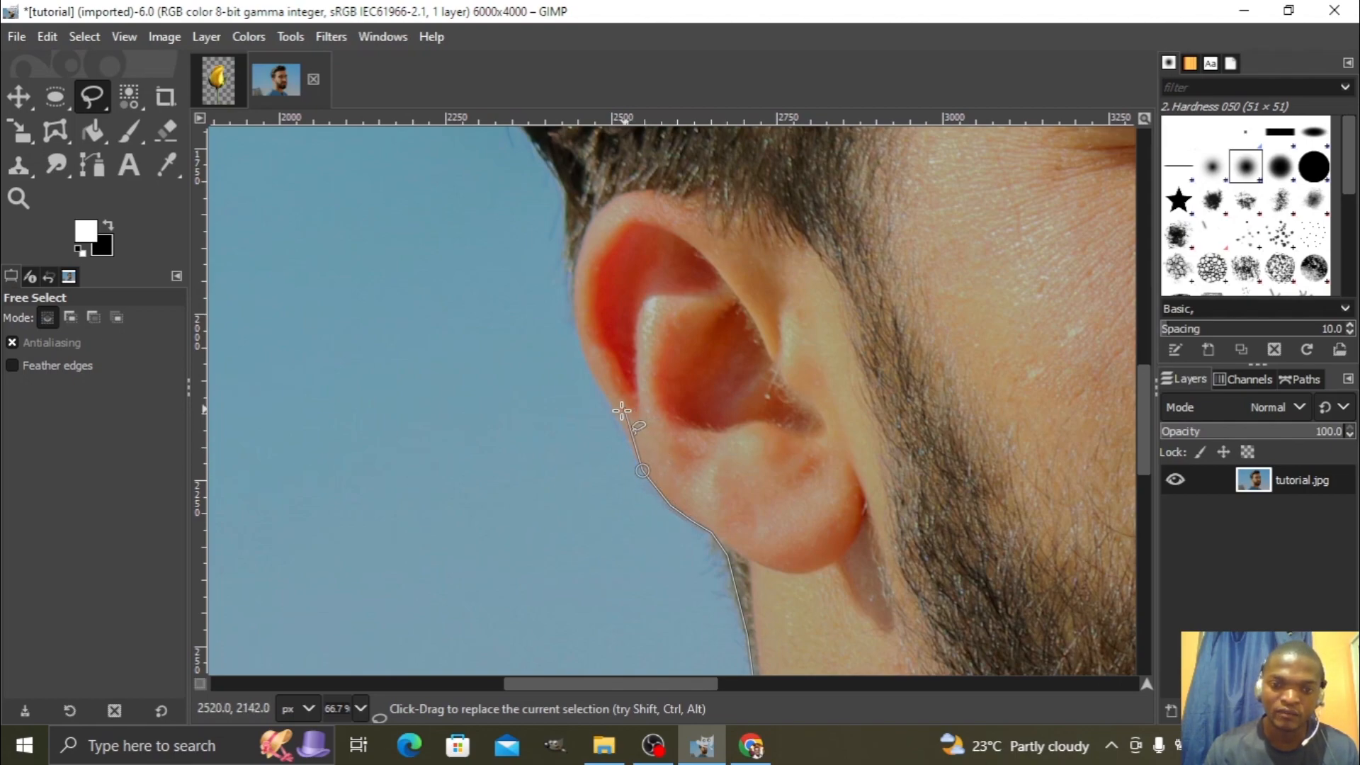
pyautogui.click(618, 409)
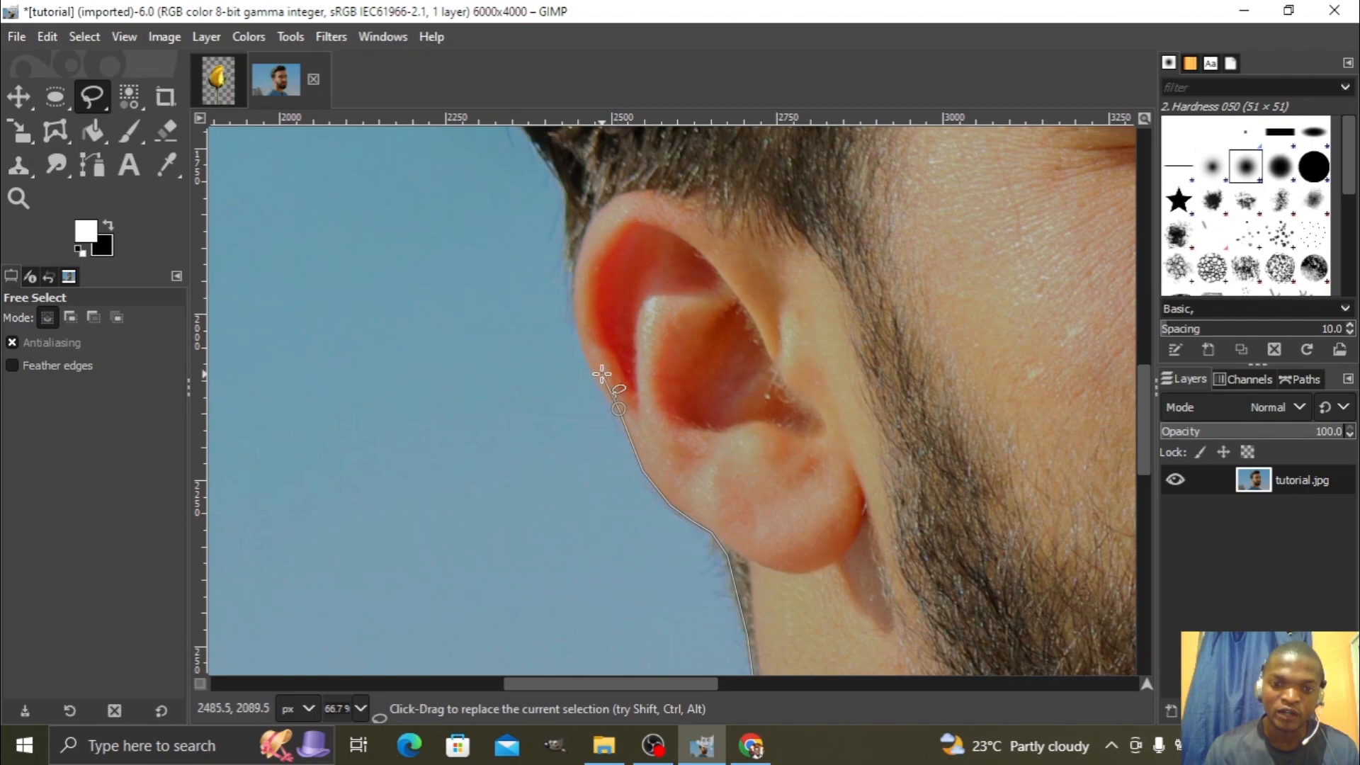
pyautogui.click(585, 362)
pyautogui.click(585, 290)
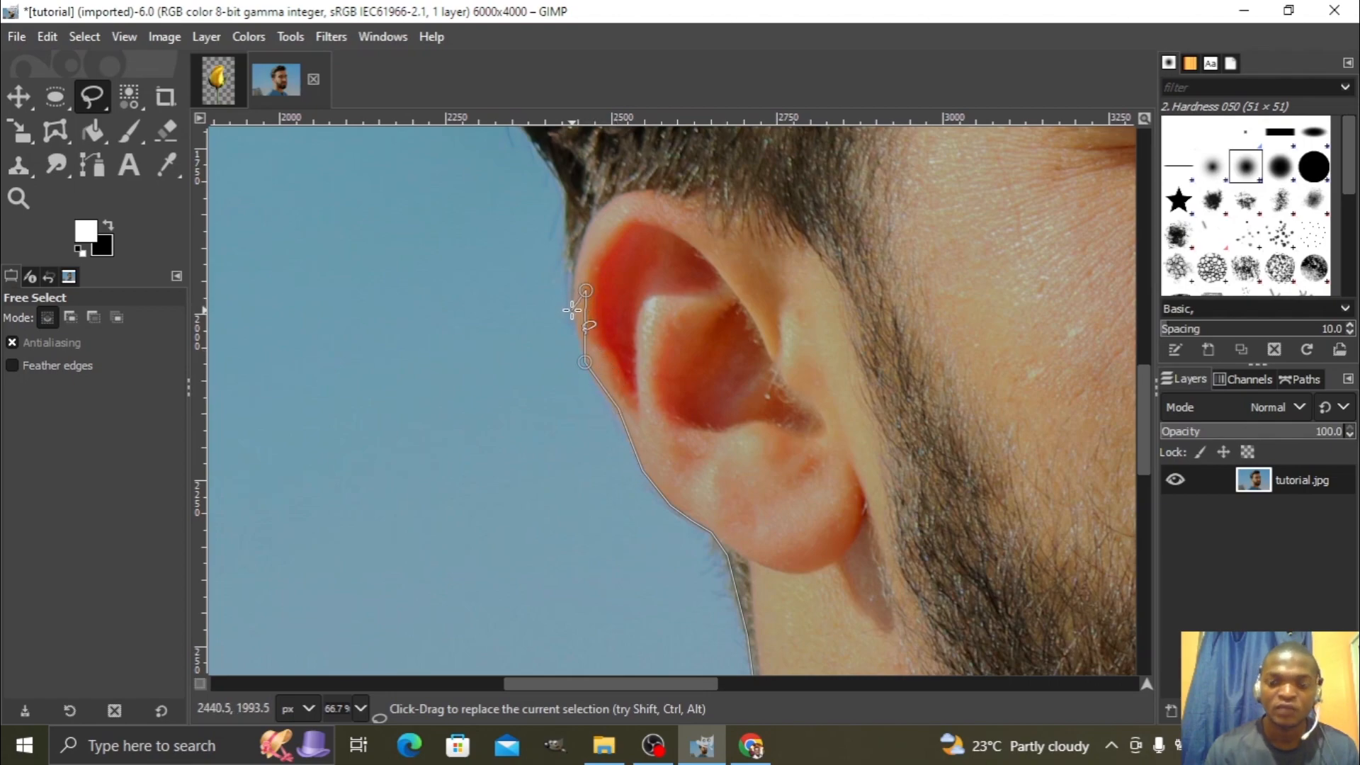
pyautogui.click(661, 281)
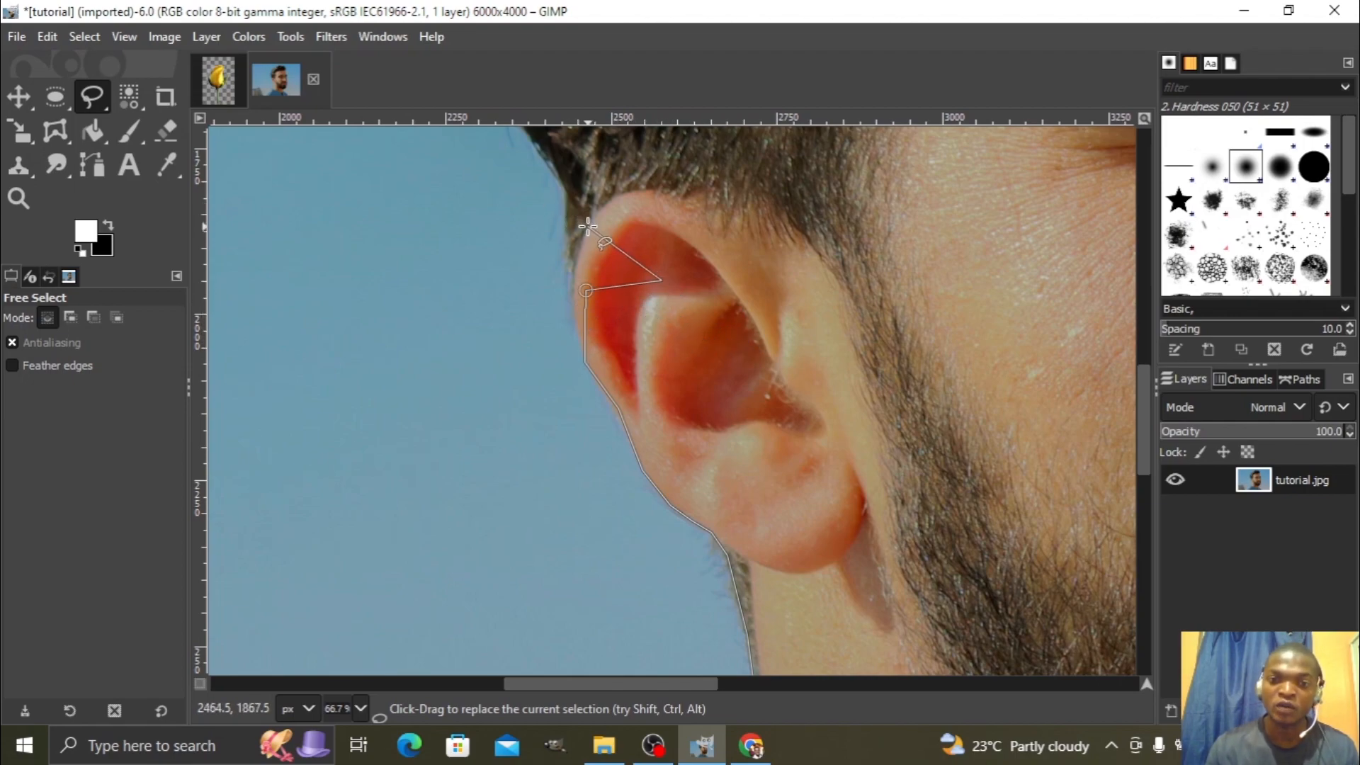
pyautogui.press('BackSpace')
pyautogui.press('BackSpace')
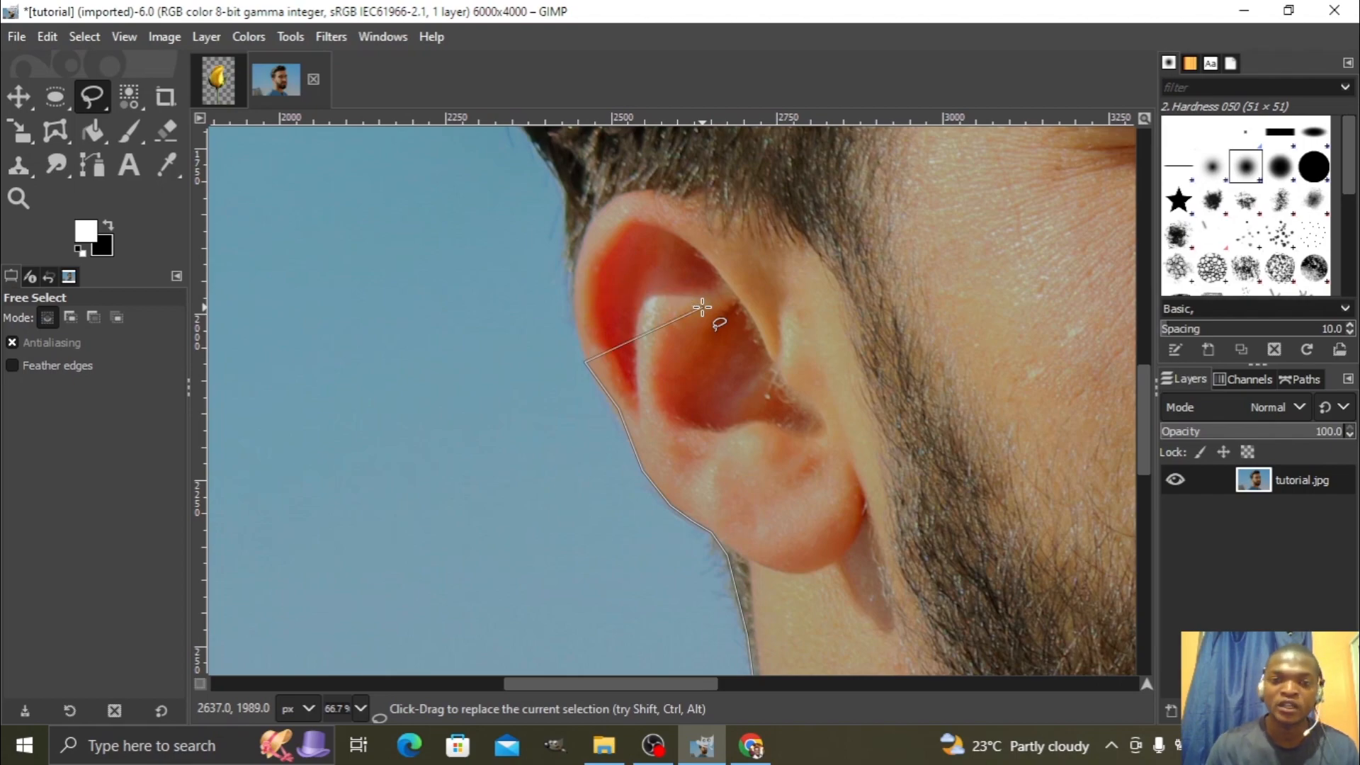
# Carry the outline along the upper back rim of the ear and onto the edge of the hair behind it.
pyautogui.click(574, 304)
pyautogui.click(571, 252)
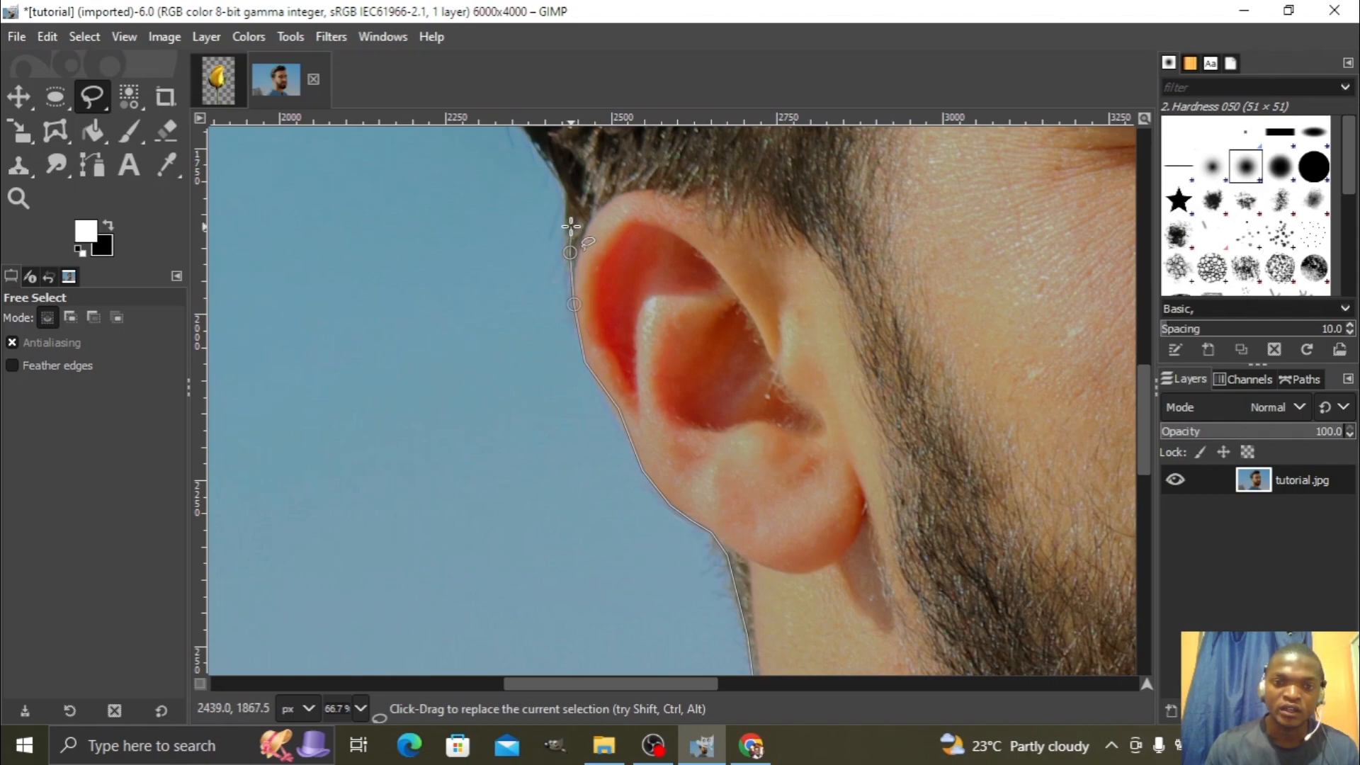
pyautogui.click(566, 206)
pyautogui.click(559, 183)
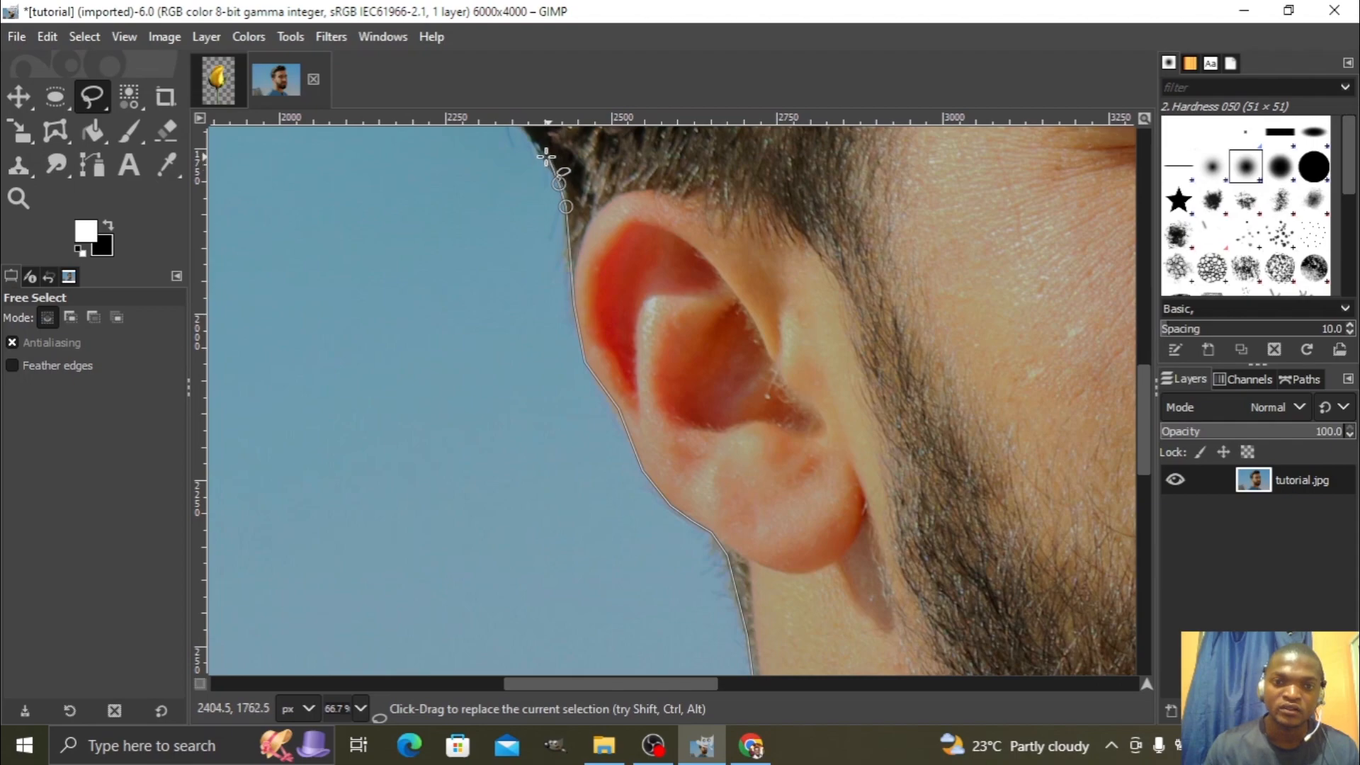
pyautogui.click(545, 156)
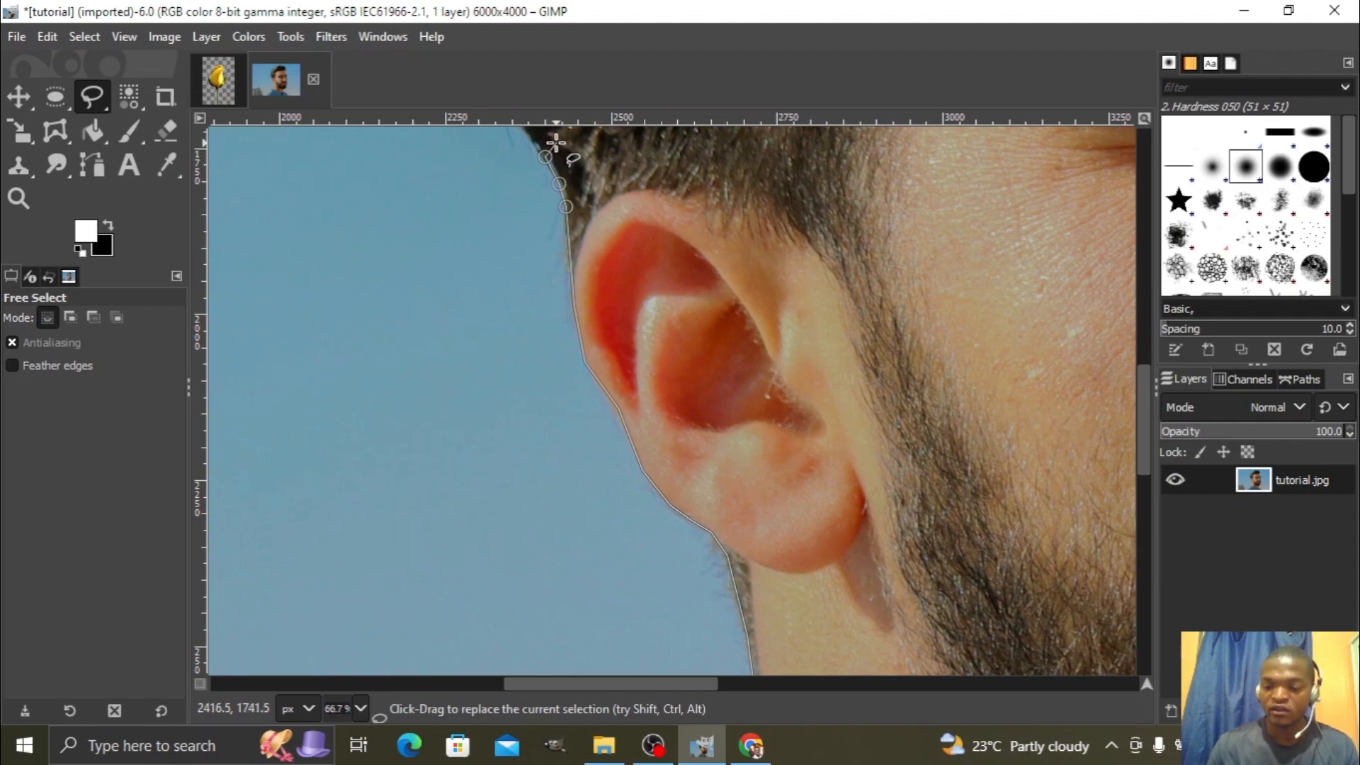
pyautogui.doubleClick(556, 144)
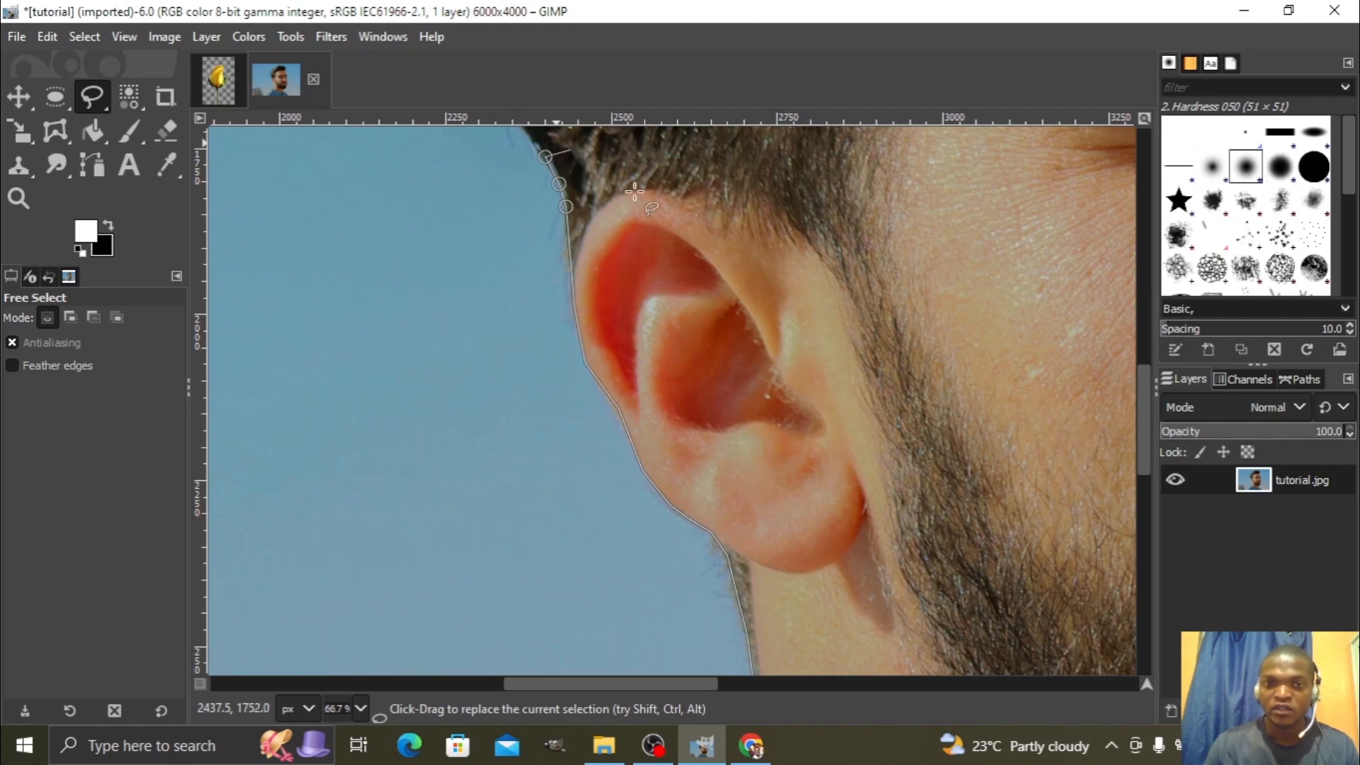
# Extend the outline to the notch in the hair above the ear and up the dark edge of the lower hair.
pyautogui.moveTo(1150, 422); pyautogui.dragTo(1145, 360)
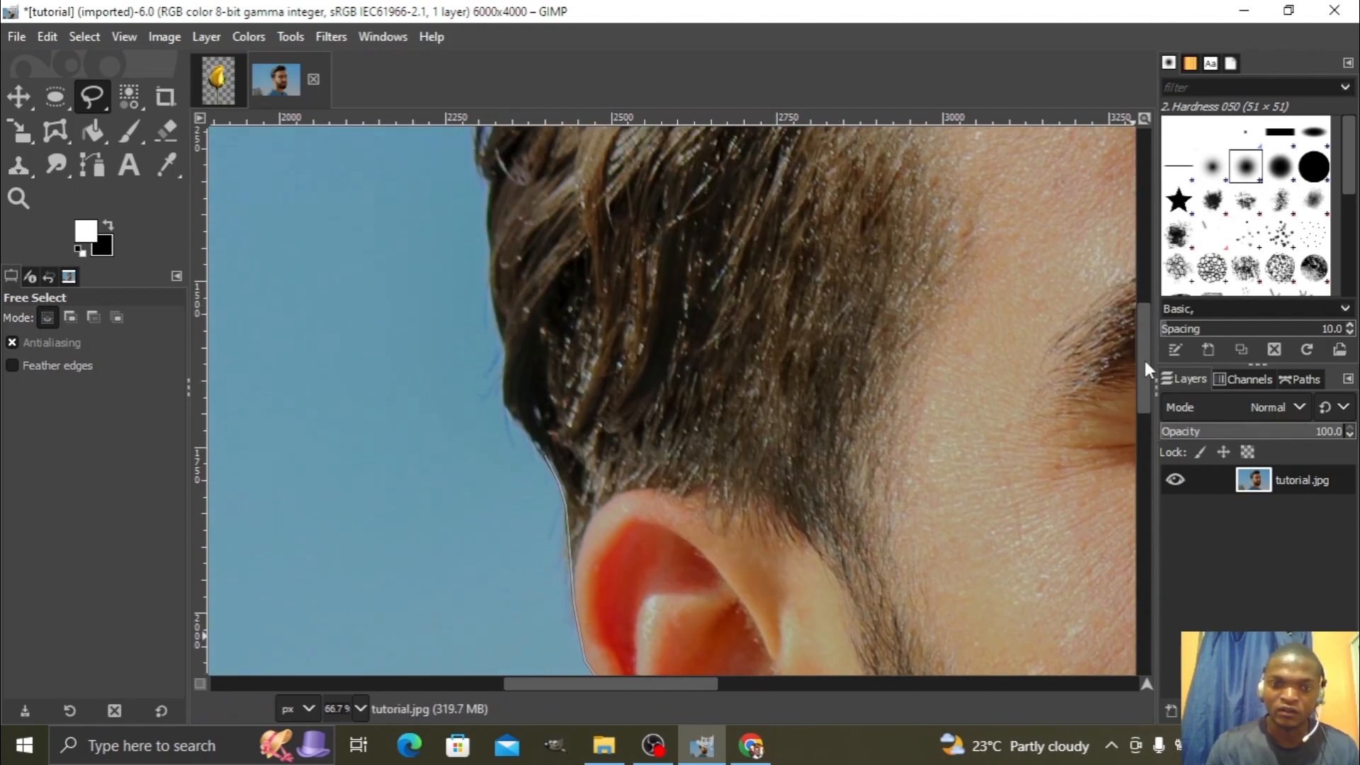
pyautogui.click(510, 410)
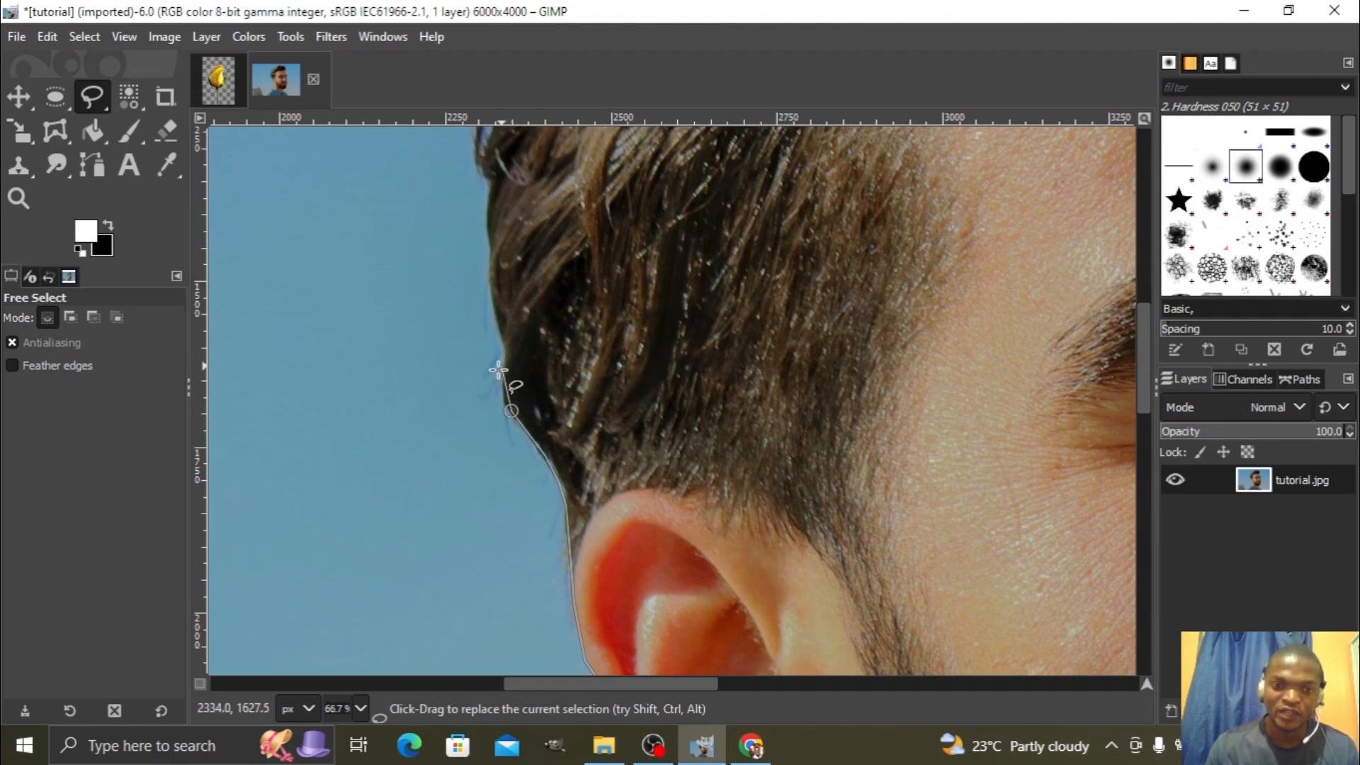
pyautogui.click(500, 390)
pyautogui.click(505, 350)
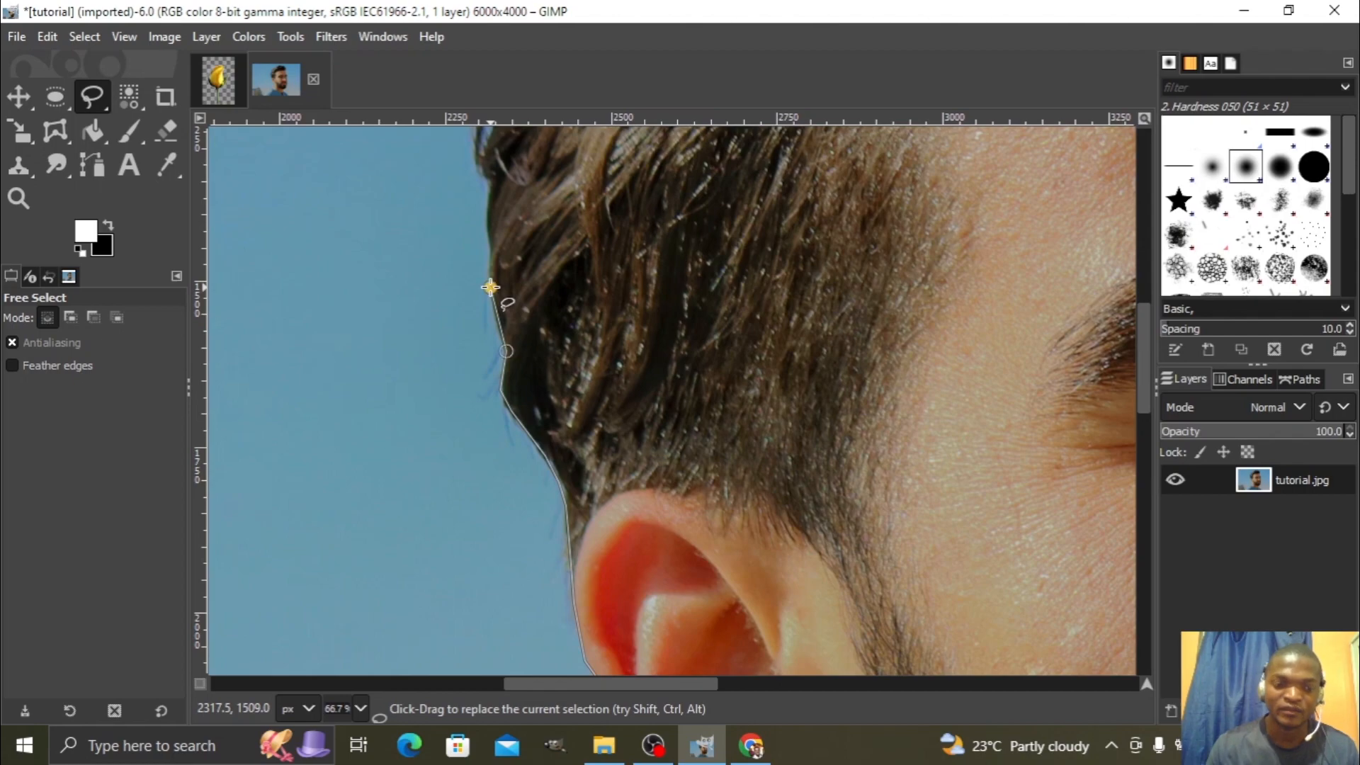
# Trace the back of the hair over its rearmost bulge, ending just above it with closely spaced points.
pyautogui.scroll(-2, 491, 287)
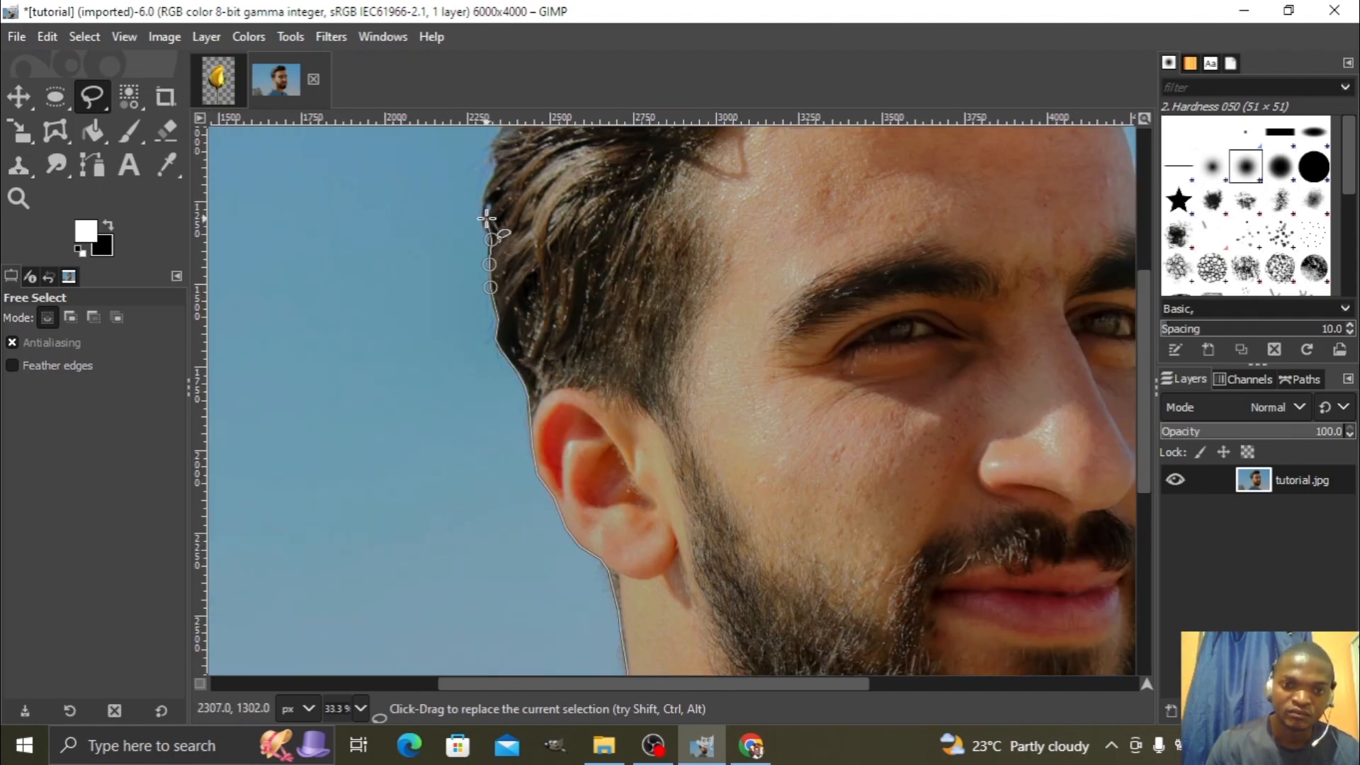
pyautogui.click(485, 194)
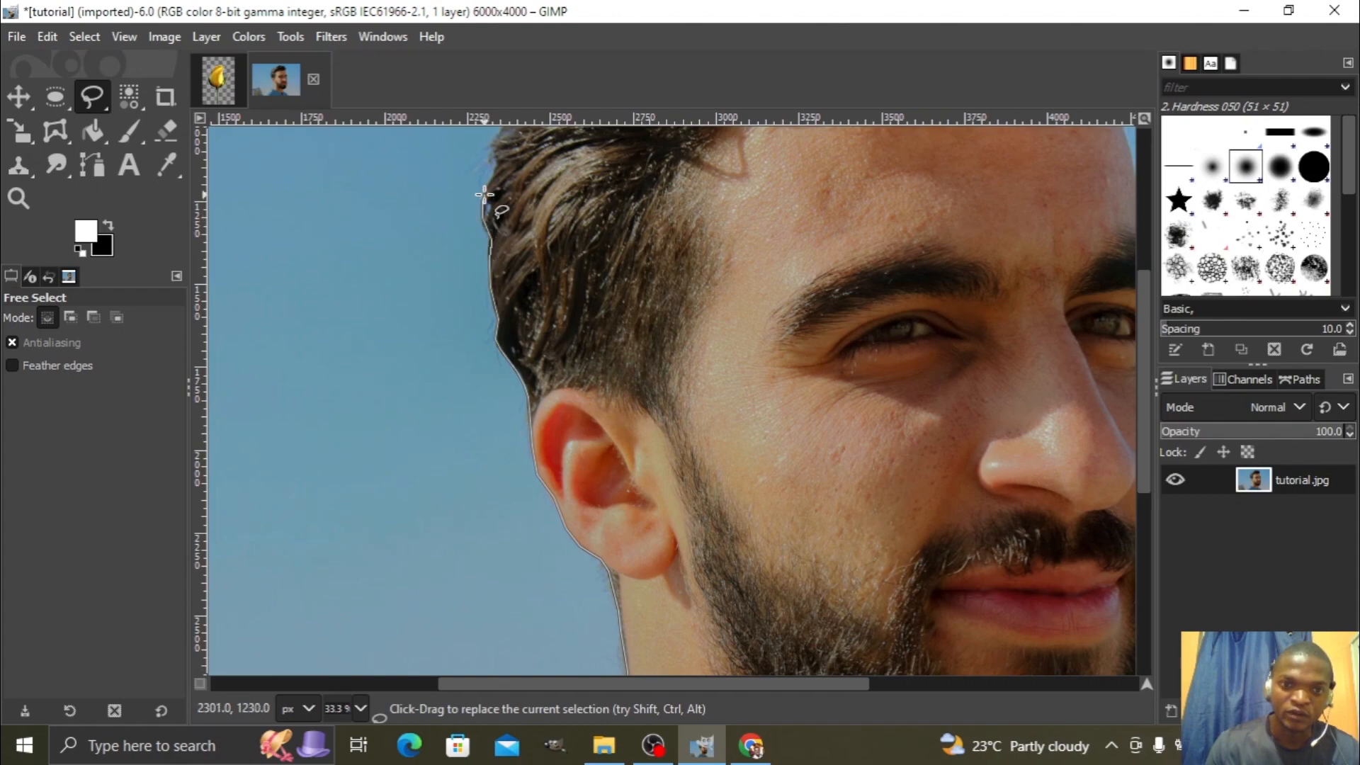
pyautogui.click(497, 174)
pyautogui.click(497, 158)
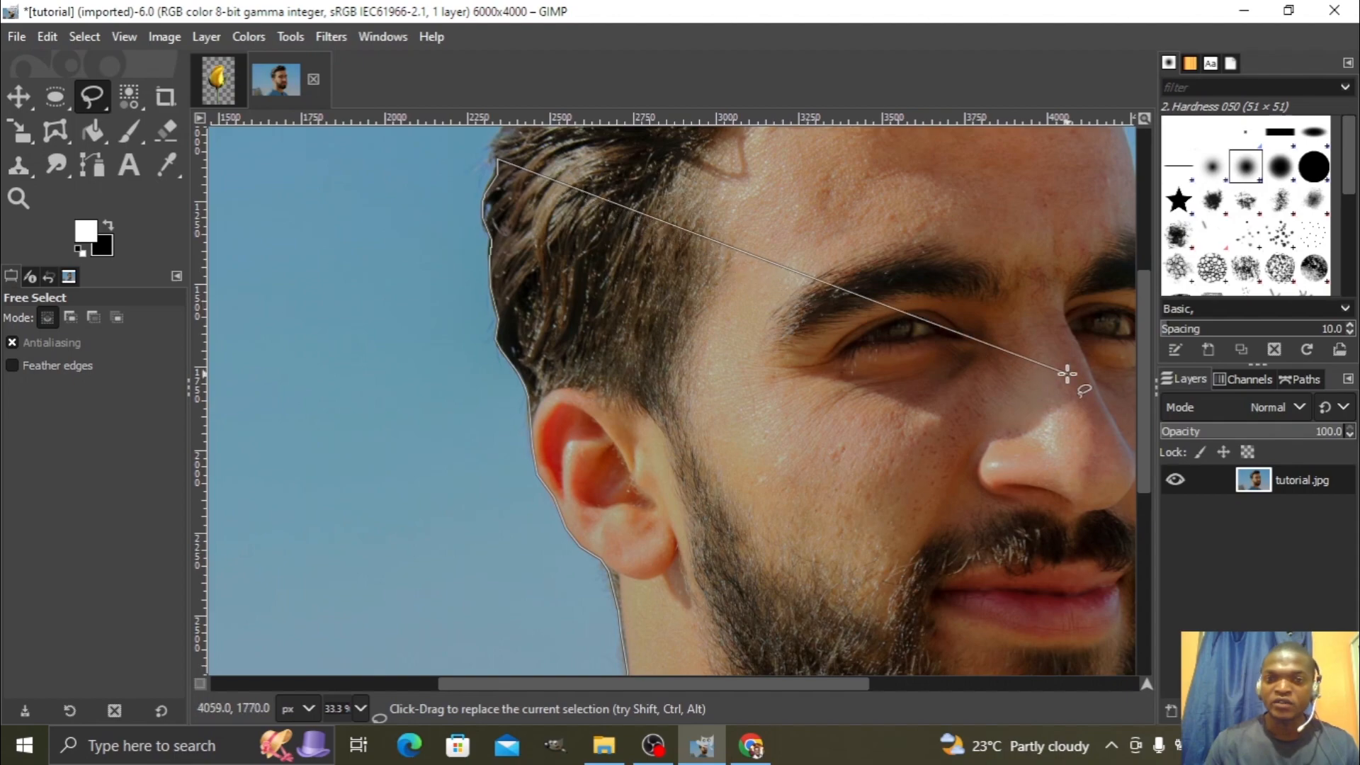
pyautogui.press('Return')
# Continue the outline up the back of the head, past the small protruding tuft and along the curve toward the crown.
pyautogui.moveTo(1145, 383); pyautogui.dragTo(1148, 302)
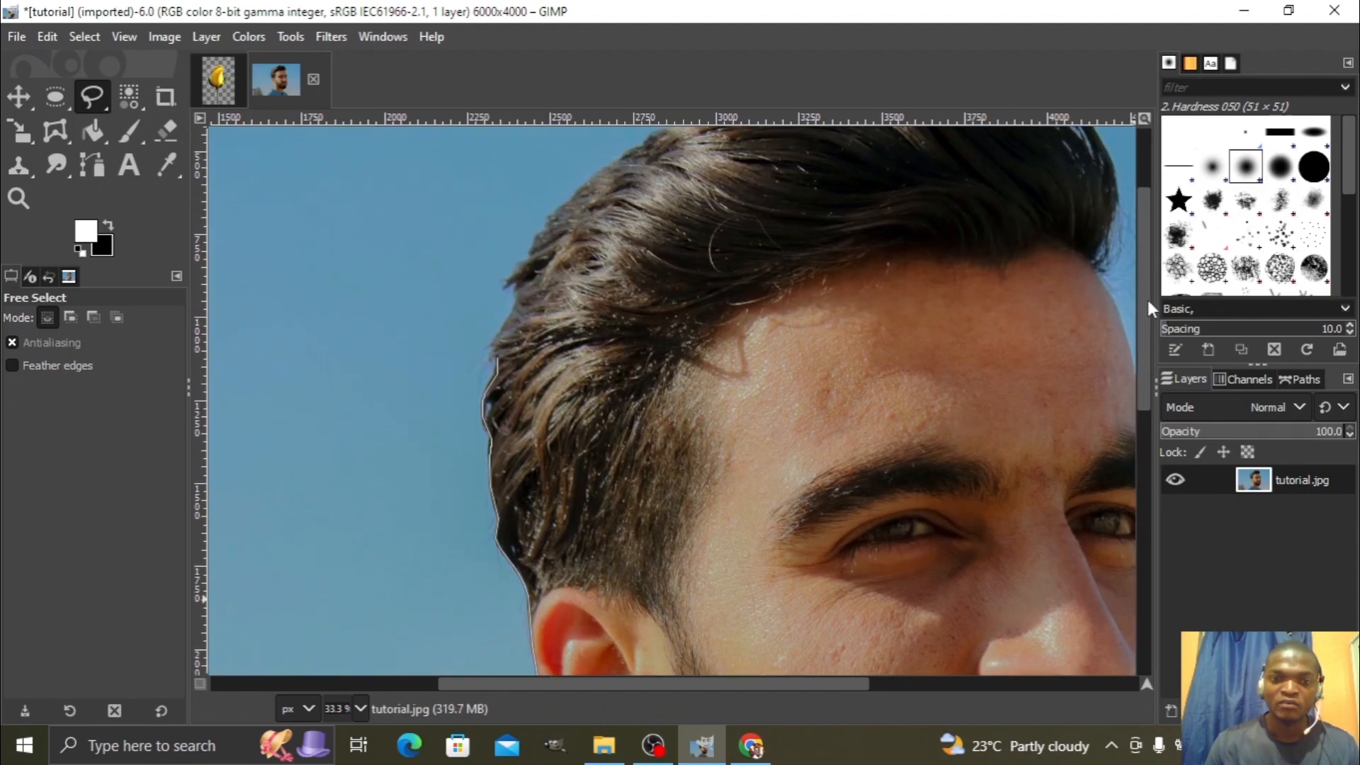
pyautogui.click(496, 338)
pyautogui.click(509, 318)
pyautogui.click(517, 294)
pyautogui.click(518, 282)
pyautogui.click(517, 269)
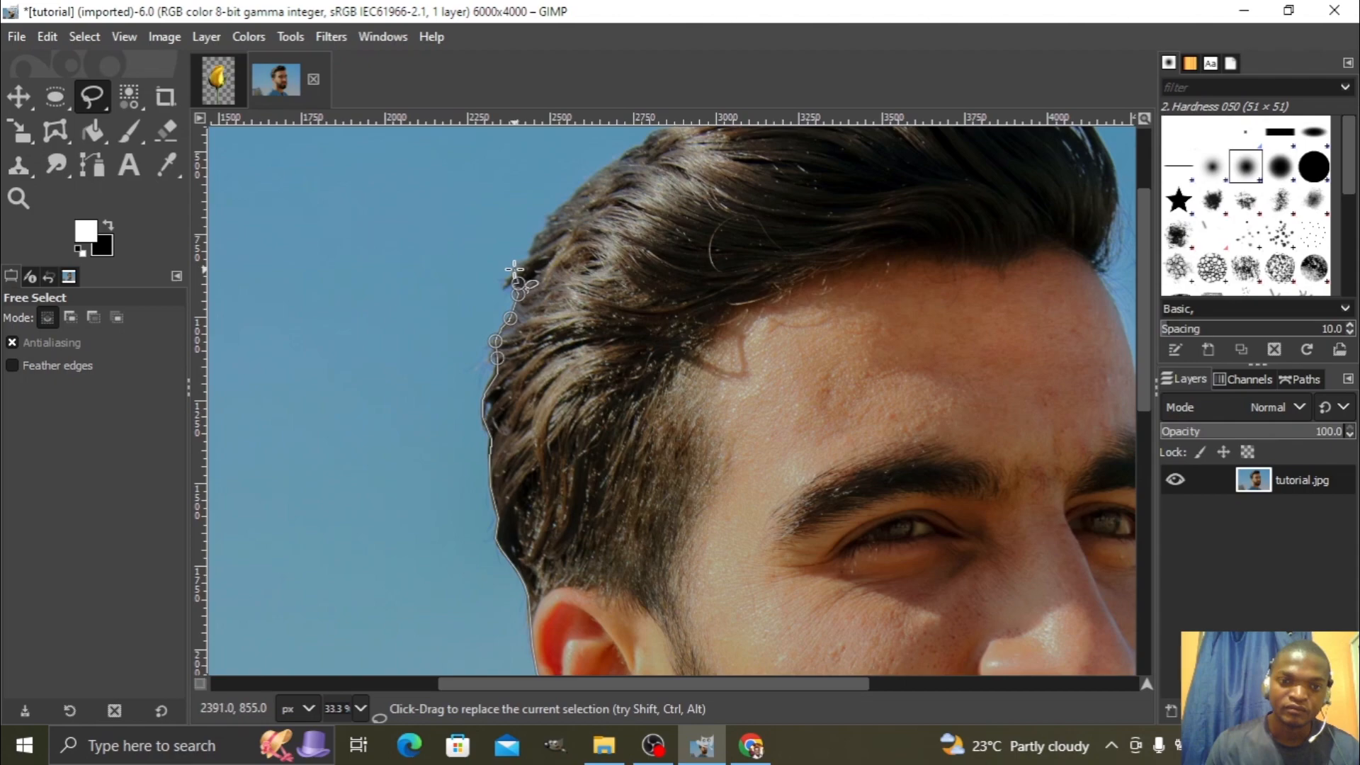
pyautogui.click(531, 256)
pyautogui.click(544, 221)
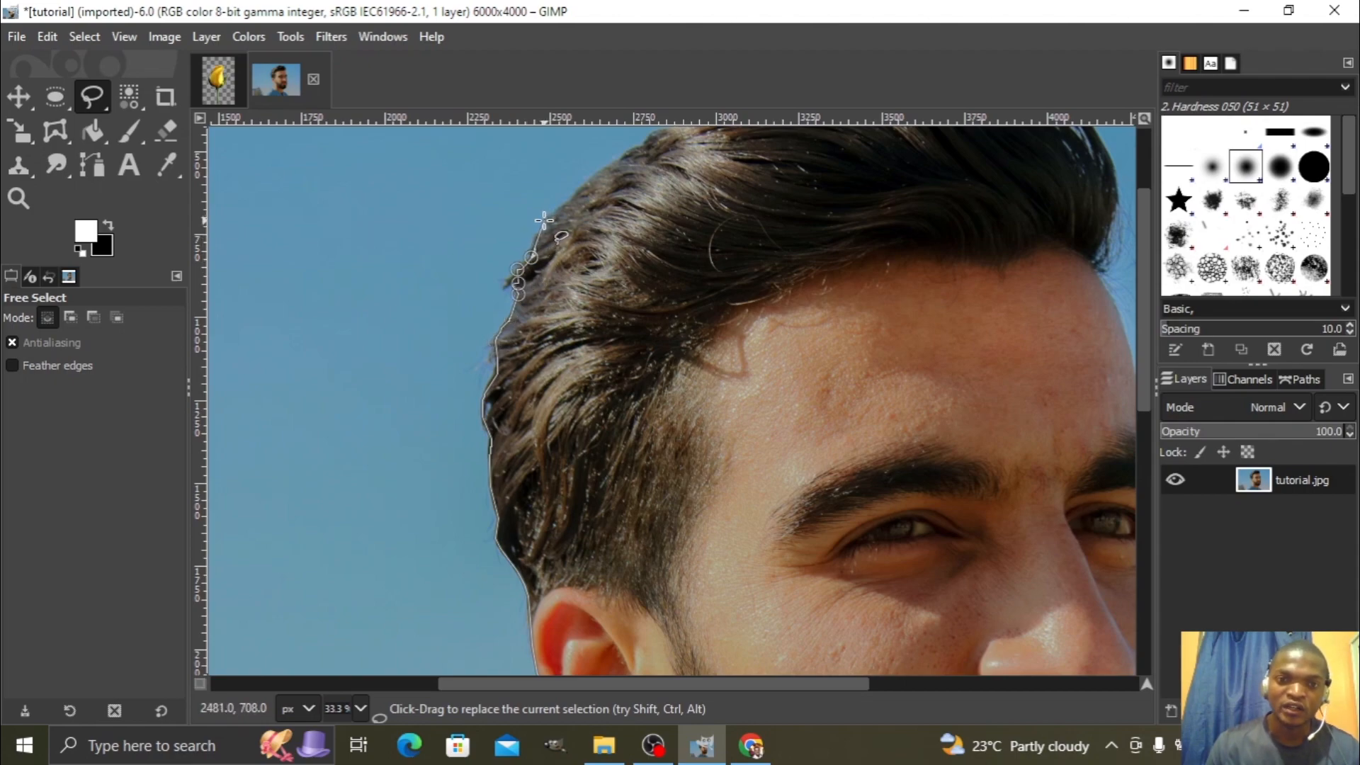
pyautogui.click(573, 195)
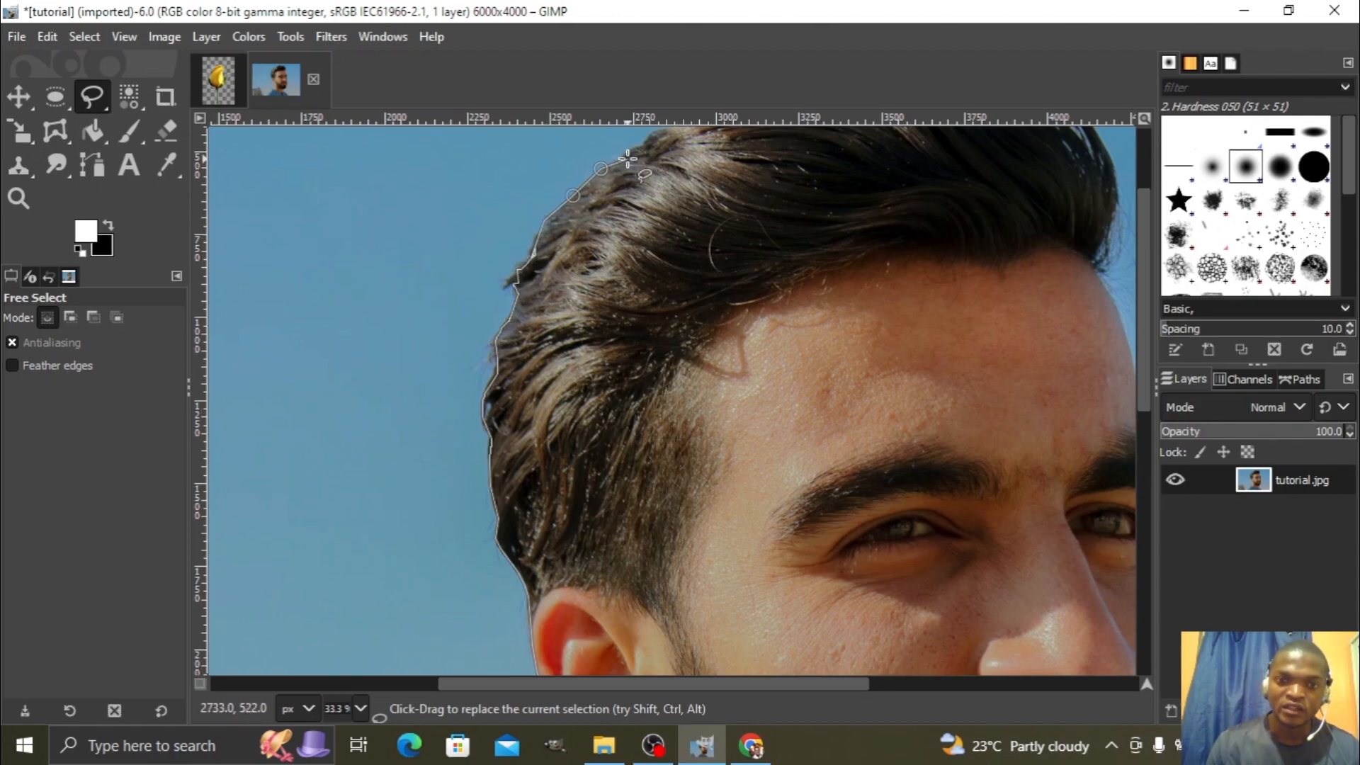
# Trace the sloping edge of the crown with closely spaced points up to where the top of the hair levels off.
pyautogui.scroll(3, 1152, 287)
pyautogui.moveTo(1152, 287); pyautogui.dragTo(1150, 265)
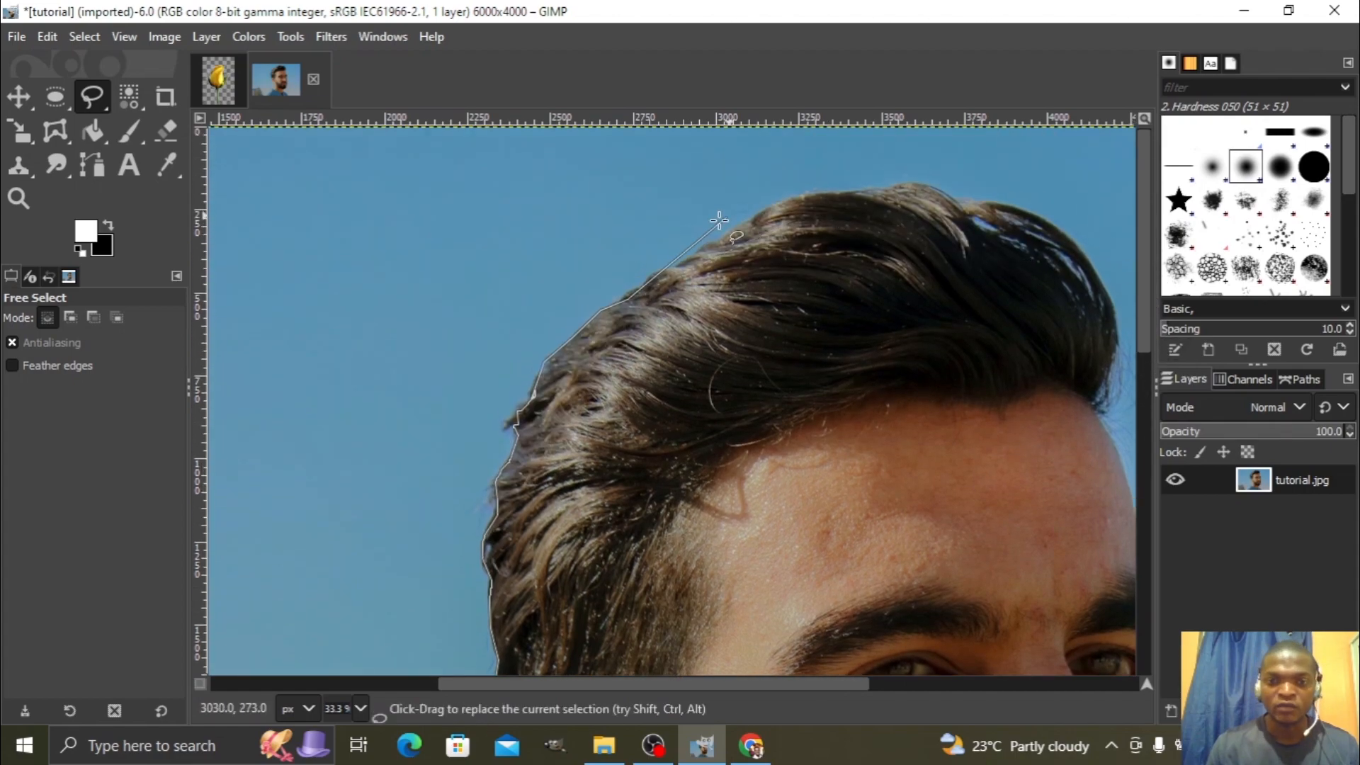
pyautogui.click(649, 284)
pyautogui.click(667, 270)
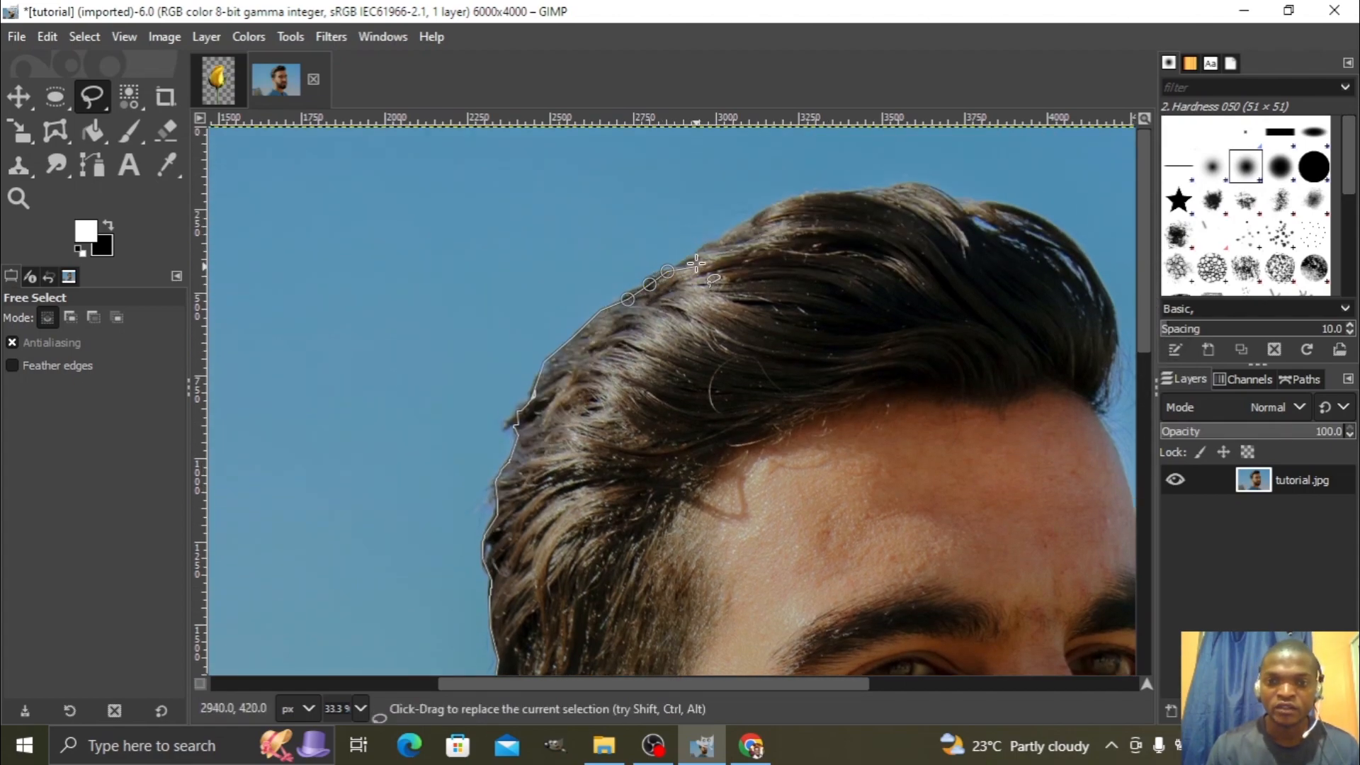
pyautogui.click(693, 257)
pyautogui.click(715, 243)
pyautogui.click(741, 228)
pyautogui.click(769, 211)
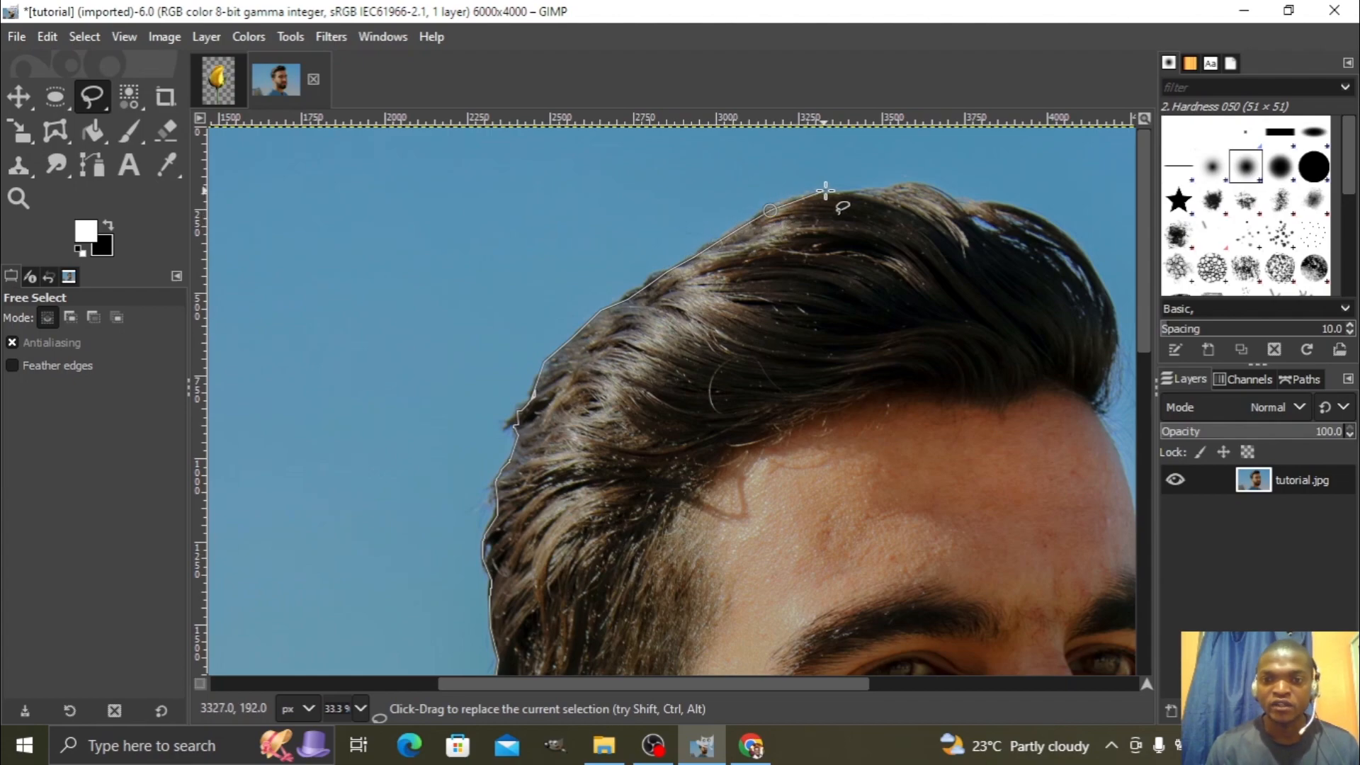
# Carry the outline across the top of the hair, over its highest point and past the small dip beyond it.
pyautogui.click(814, 194)
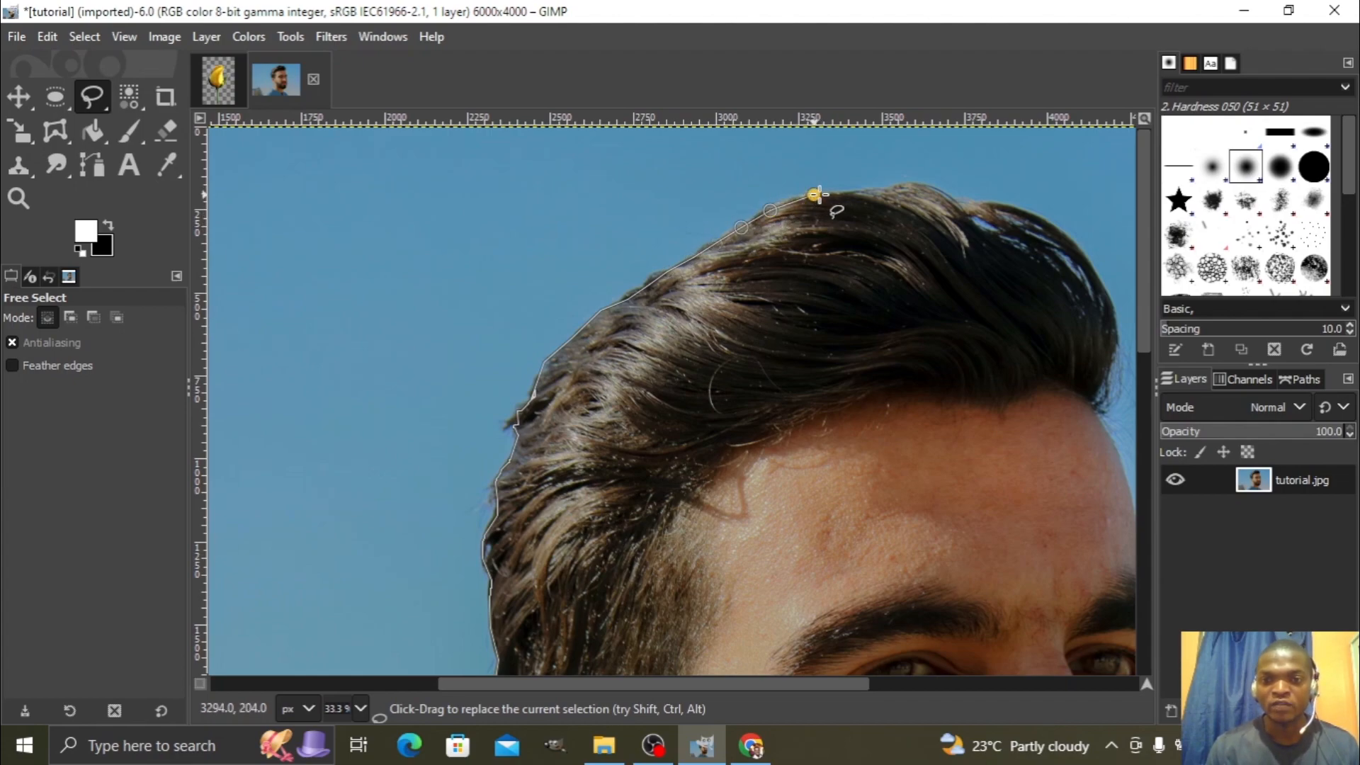
pyautogui.click(867, 194)
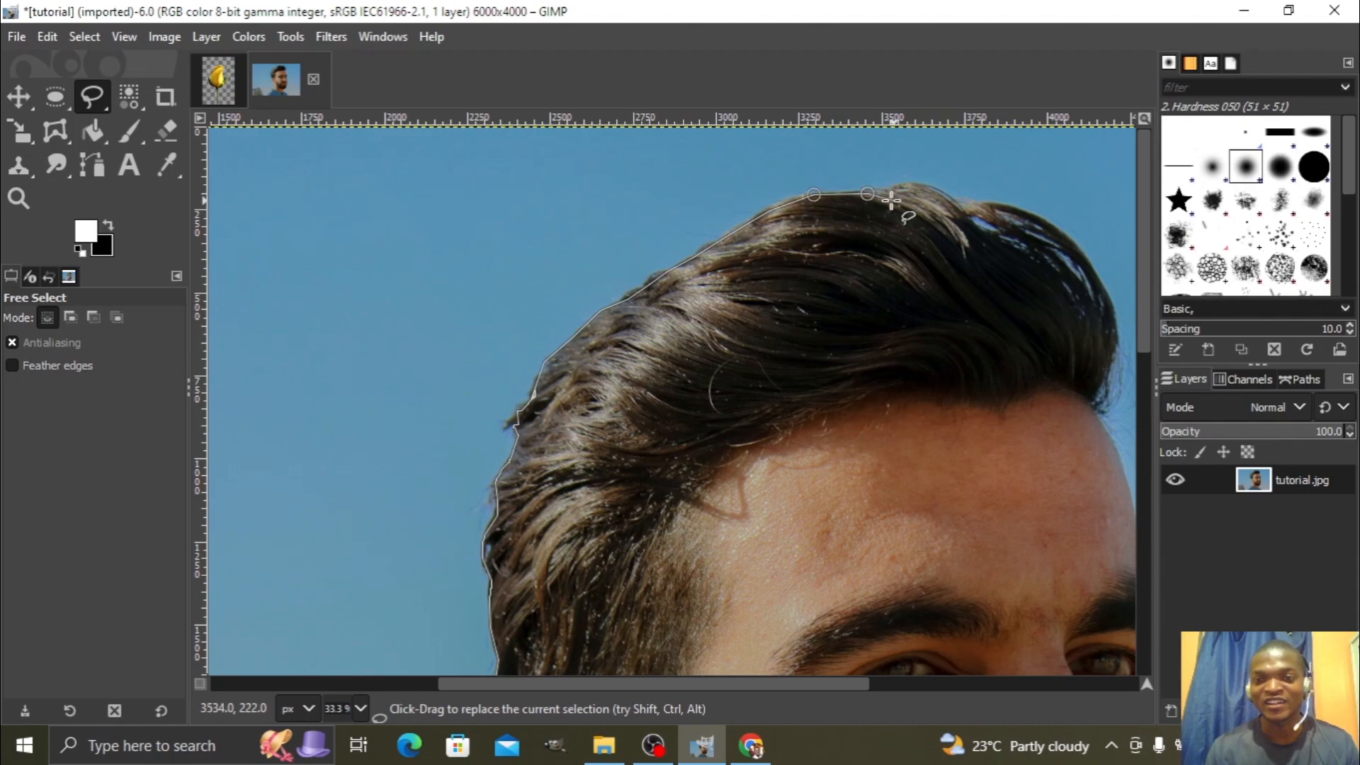
pyautogui.click(906, 186)
pyautogui.click(964, 207)
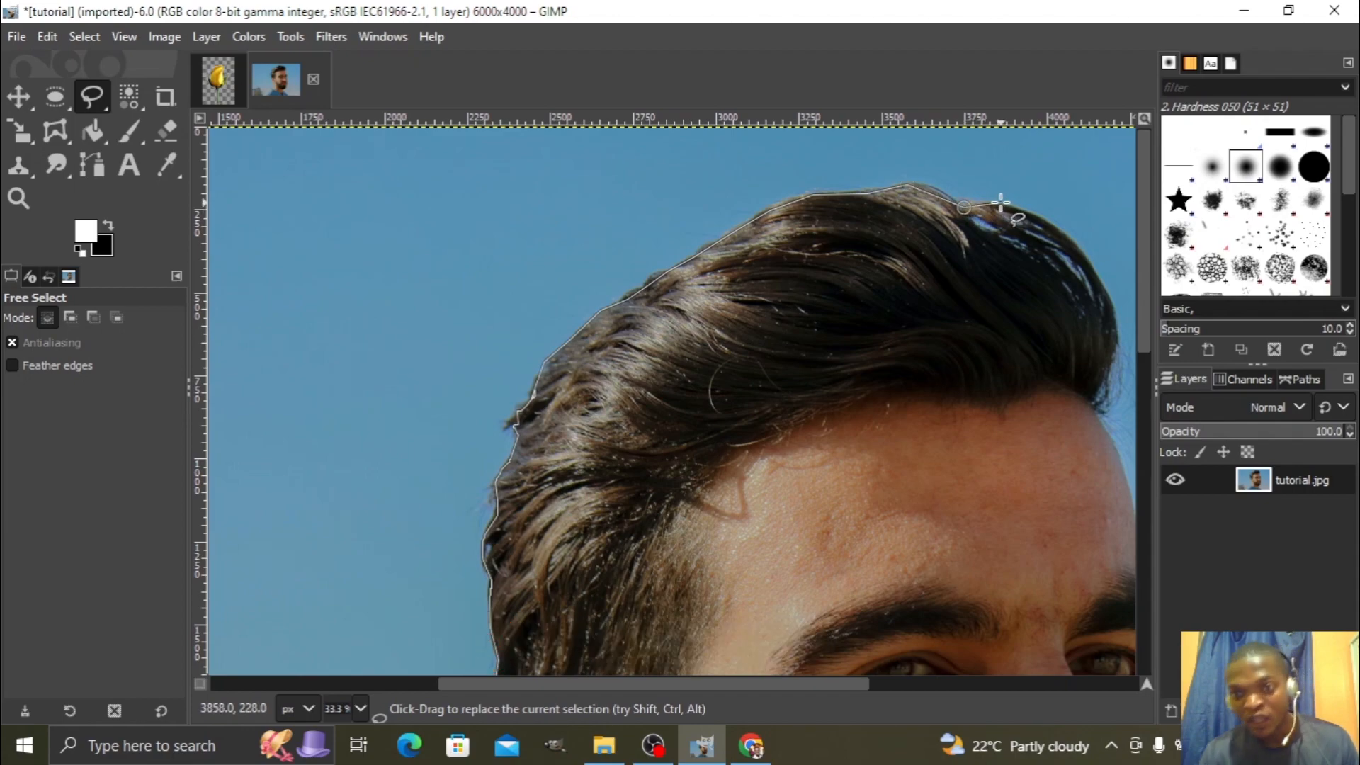
pyautogui.click(1000, 204)
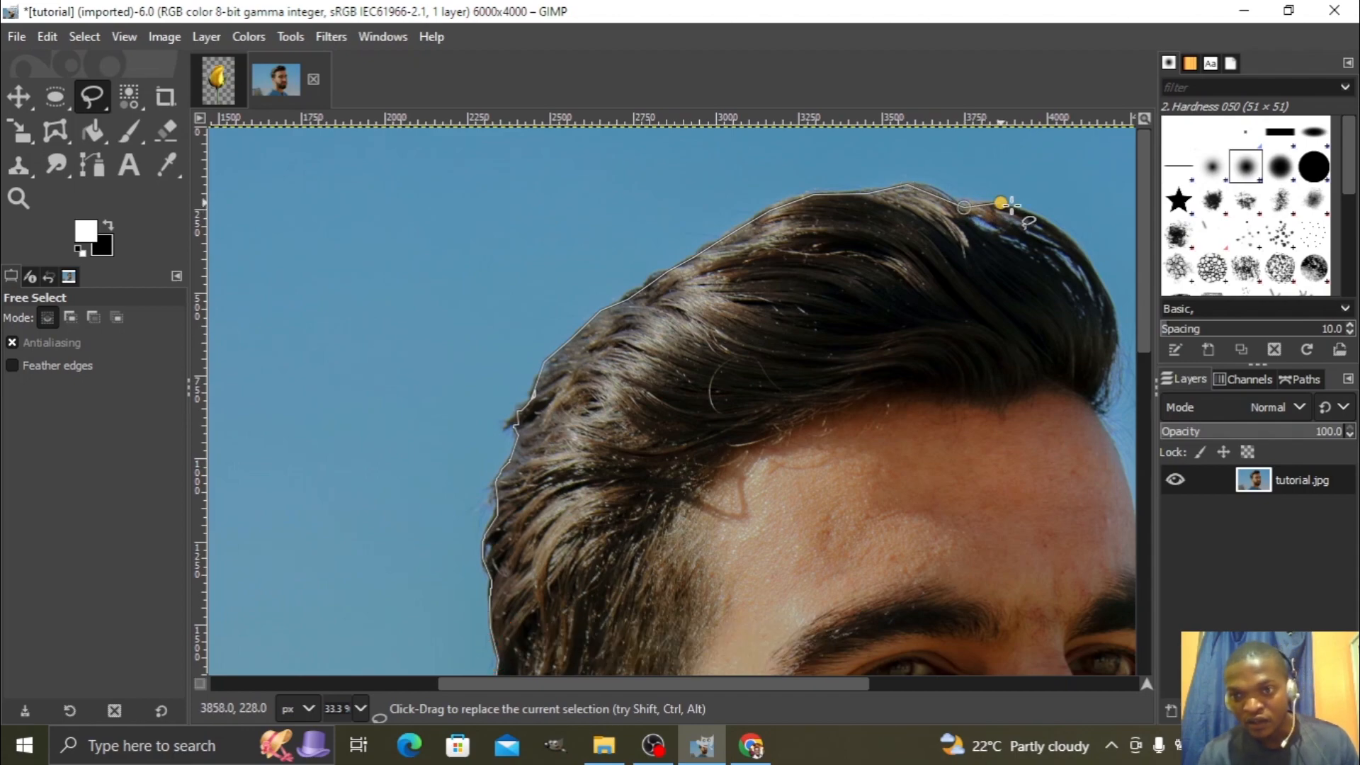
# Trace the rounded front of the hair down to just above where it meets the forehead.
pyautogui.click(1056, 227)
pyautogui.click(1090, 258)
pyautogui.click(1104, 295)
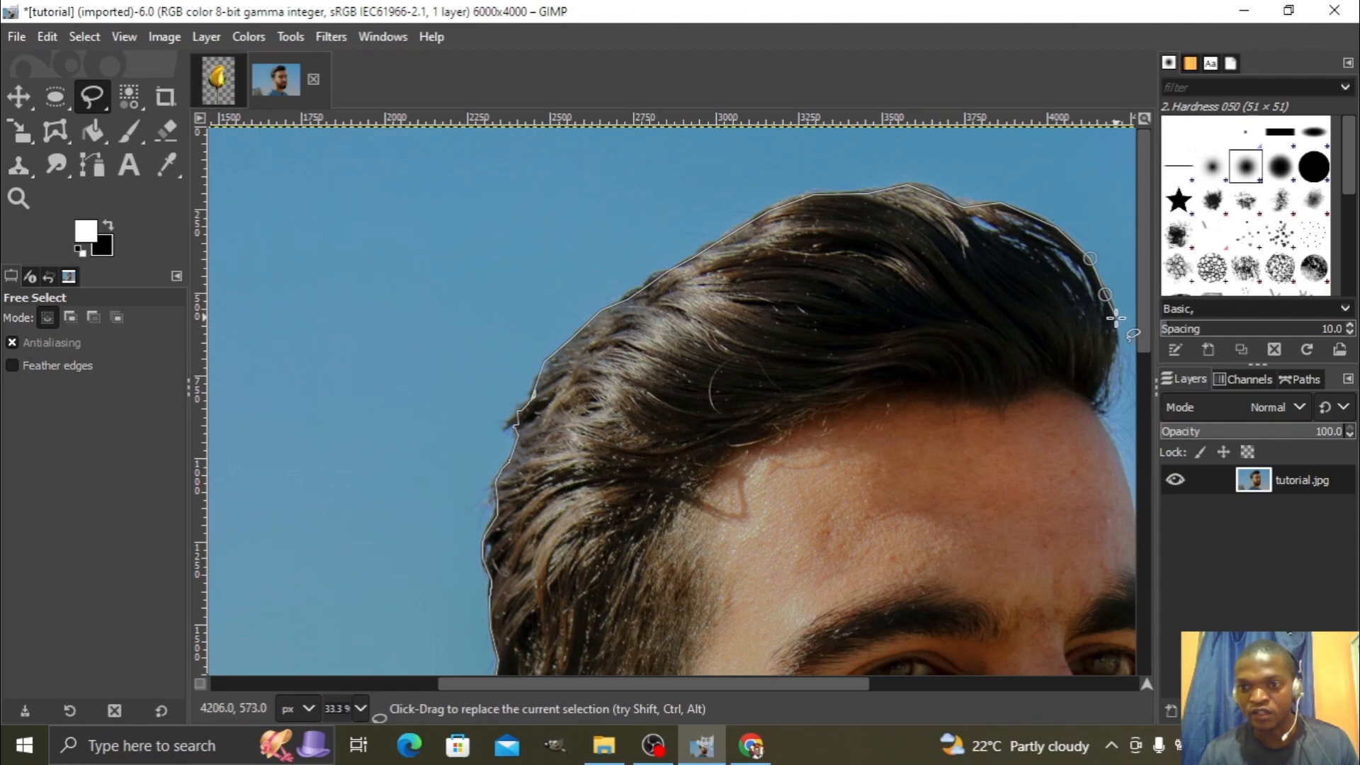
pyautogui.click(1115, 319)
pyautogui.click(1114, 356)
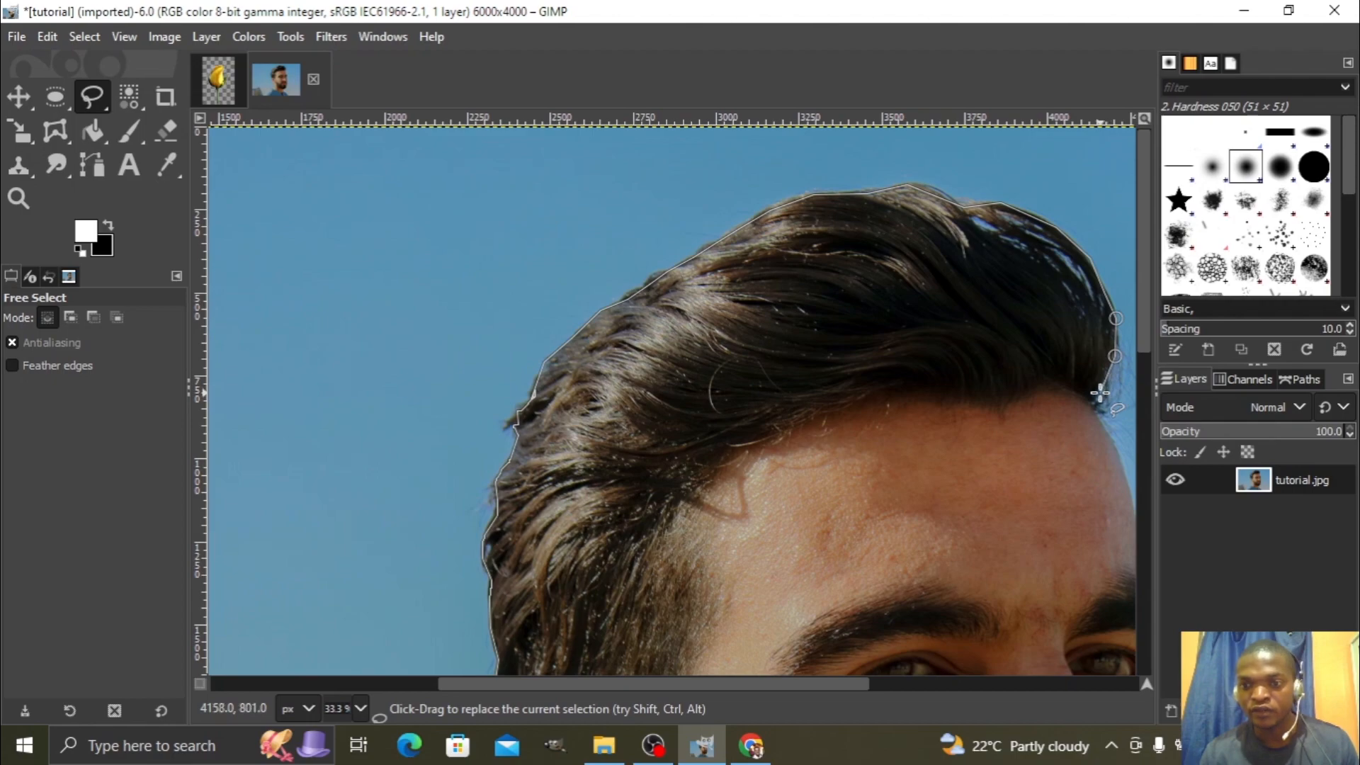
# Bring the outline in to the front hairline corner, adjust the points there, and continue down the edge of the forehead.
pyautogui.click(1099, 394)
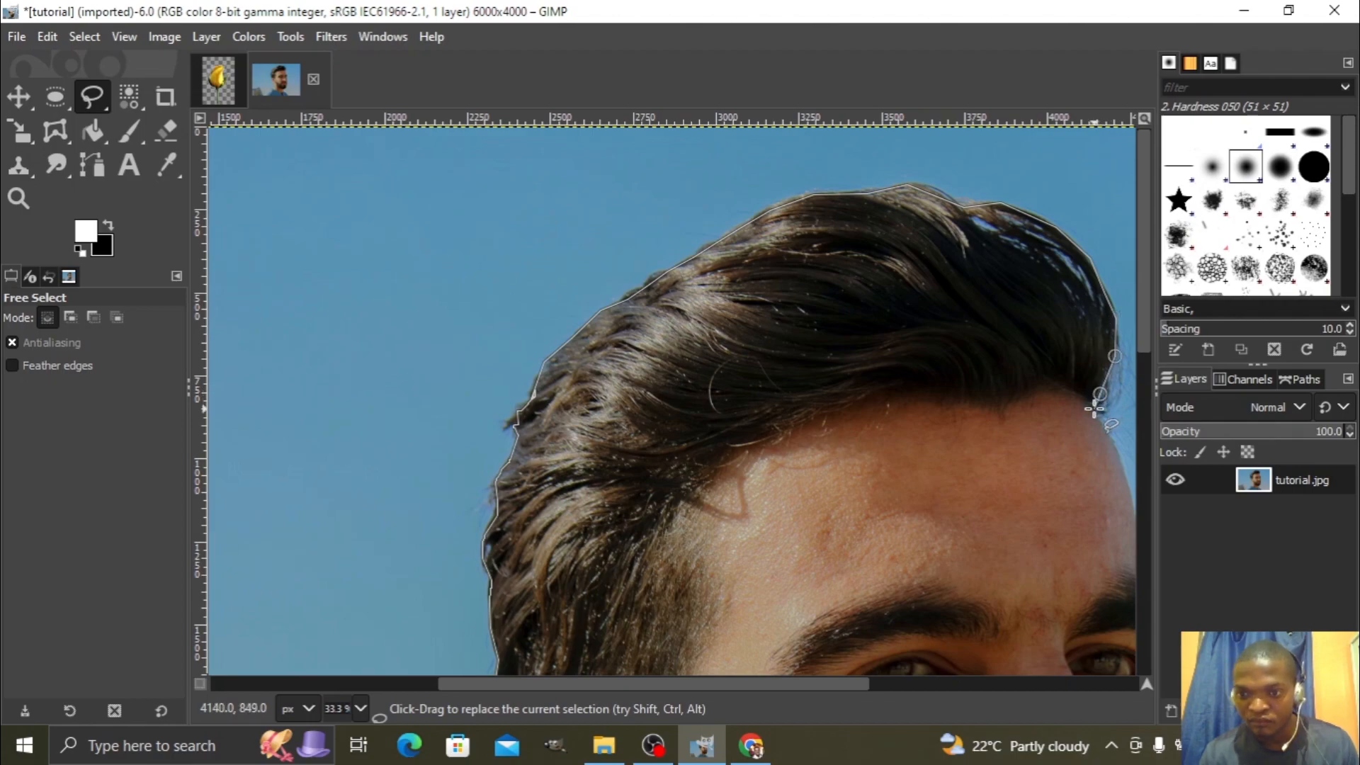
pyautogui.click(1110, 434)
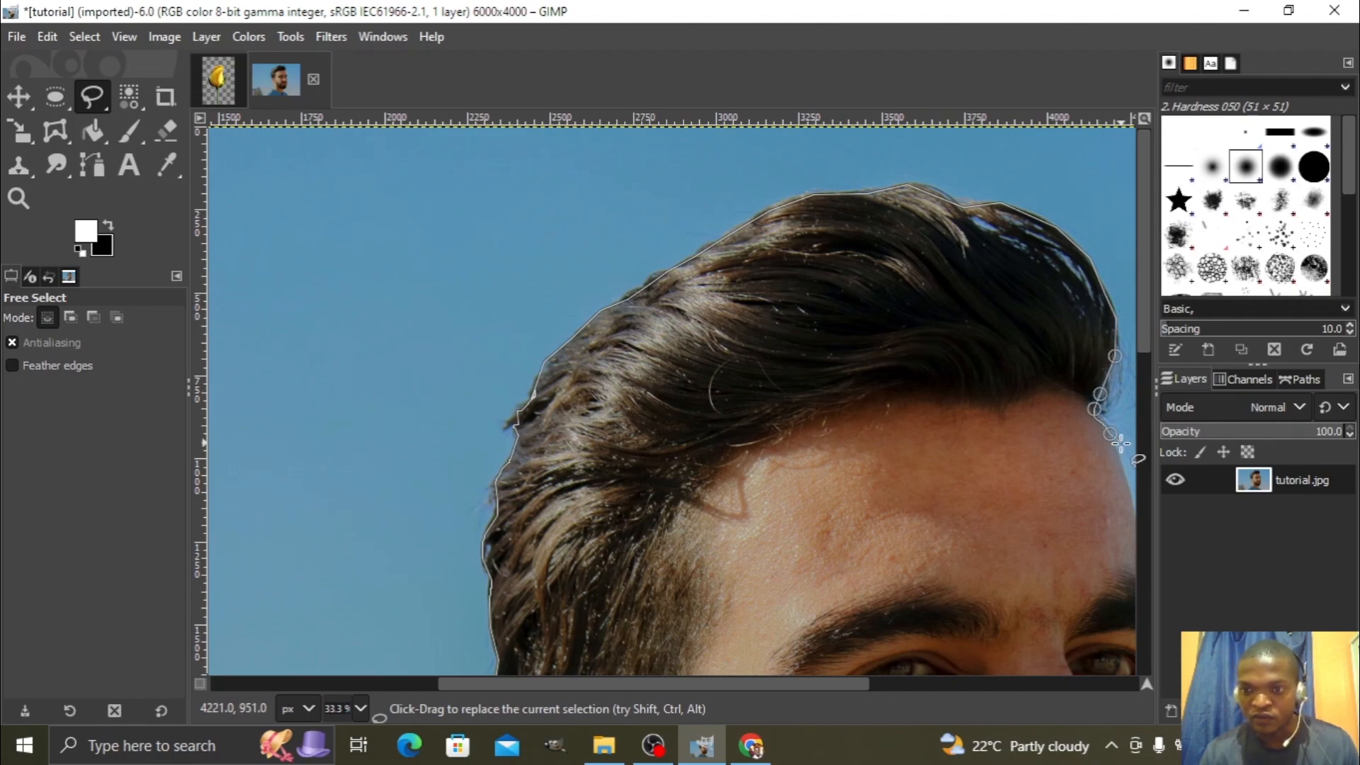
pyautogui.click(1098, 414)
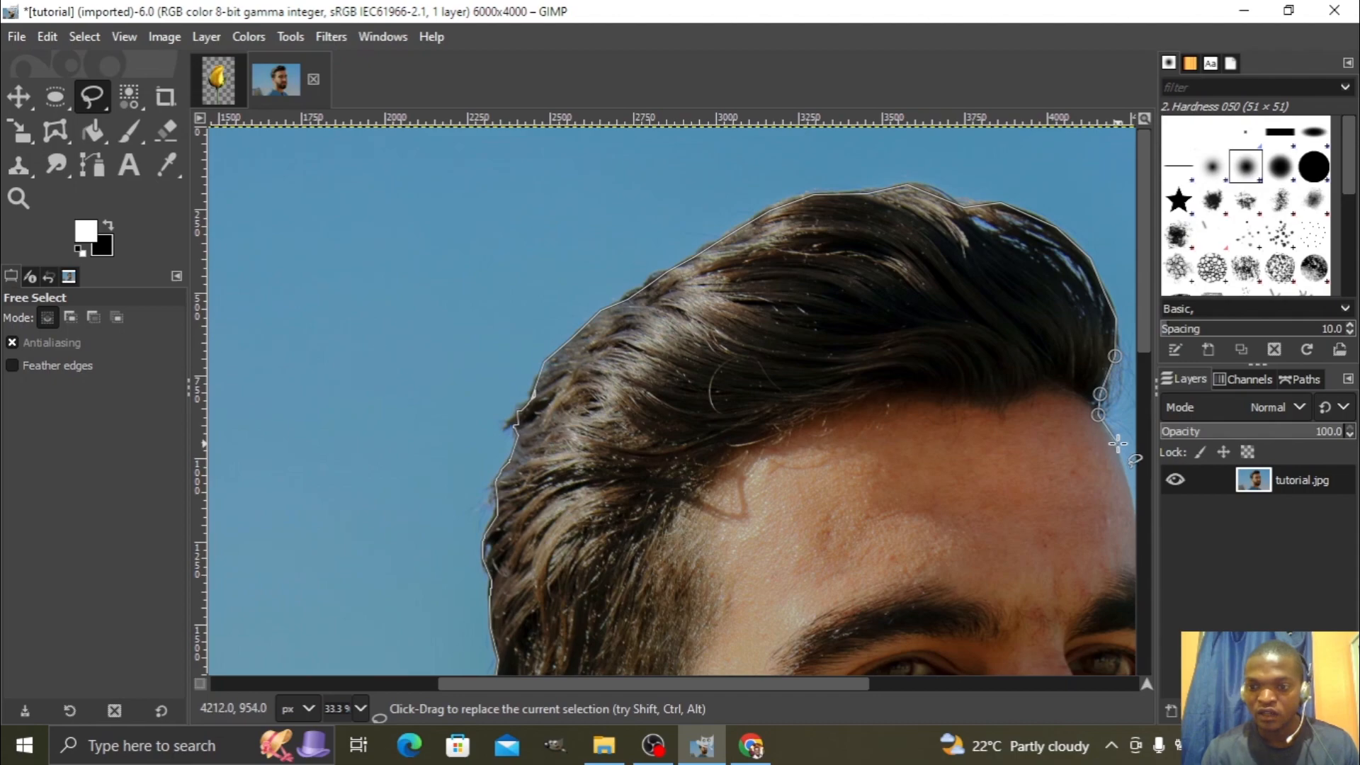
pyautogui.click(1118, 444)
pyautogui.doubleClick(1128, 476)
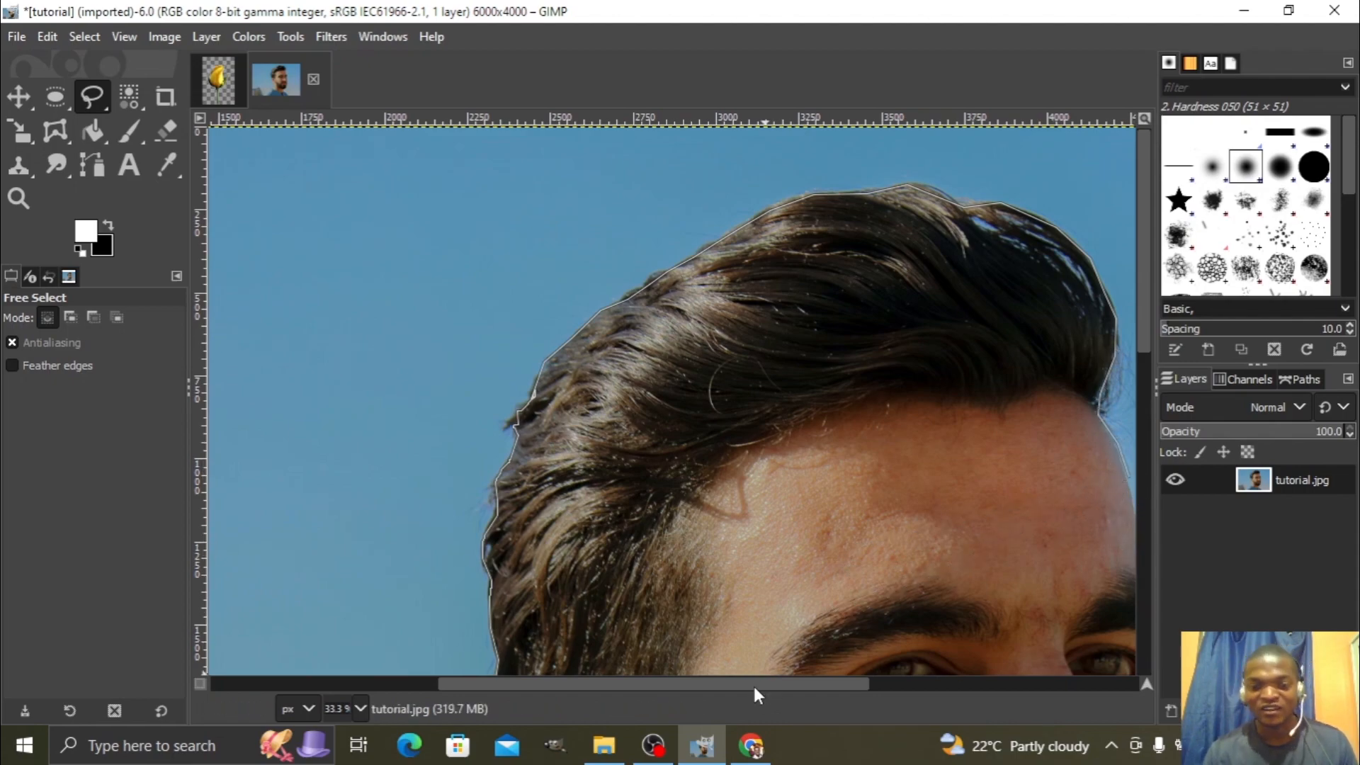
# Continue the outline down the edge of the forehead and around the protruding eyebrow to just above the outer corner of the eye.
pyautogui.moveTo(813, 685); pyautogui.dragTo(925, 686)
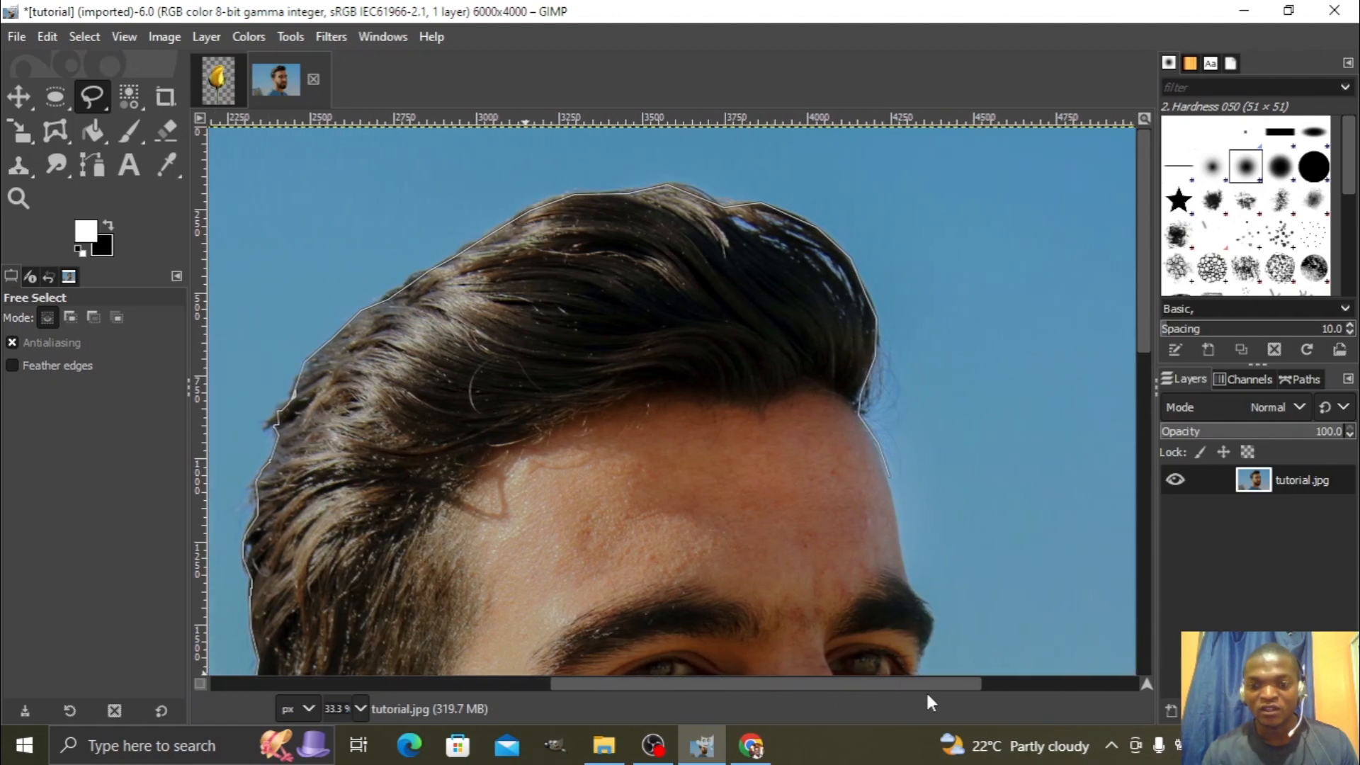
pyautogui.click(891, 498)
pyautogui.click(900, 540)
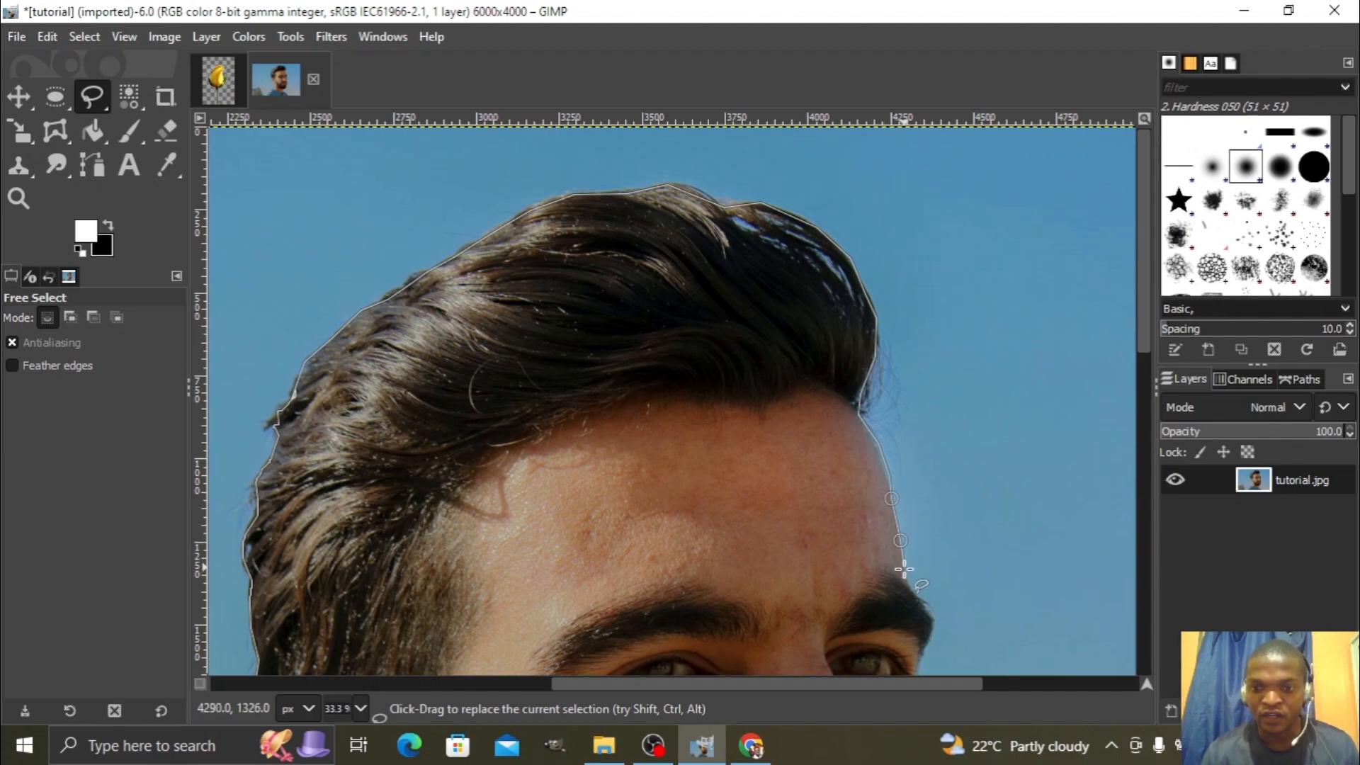
pyautogui.click(903, 568)
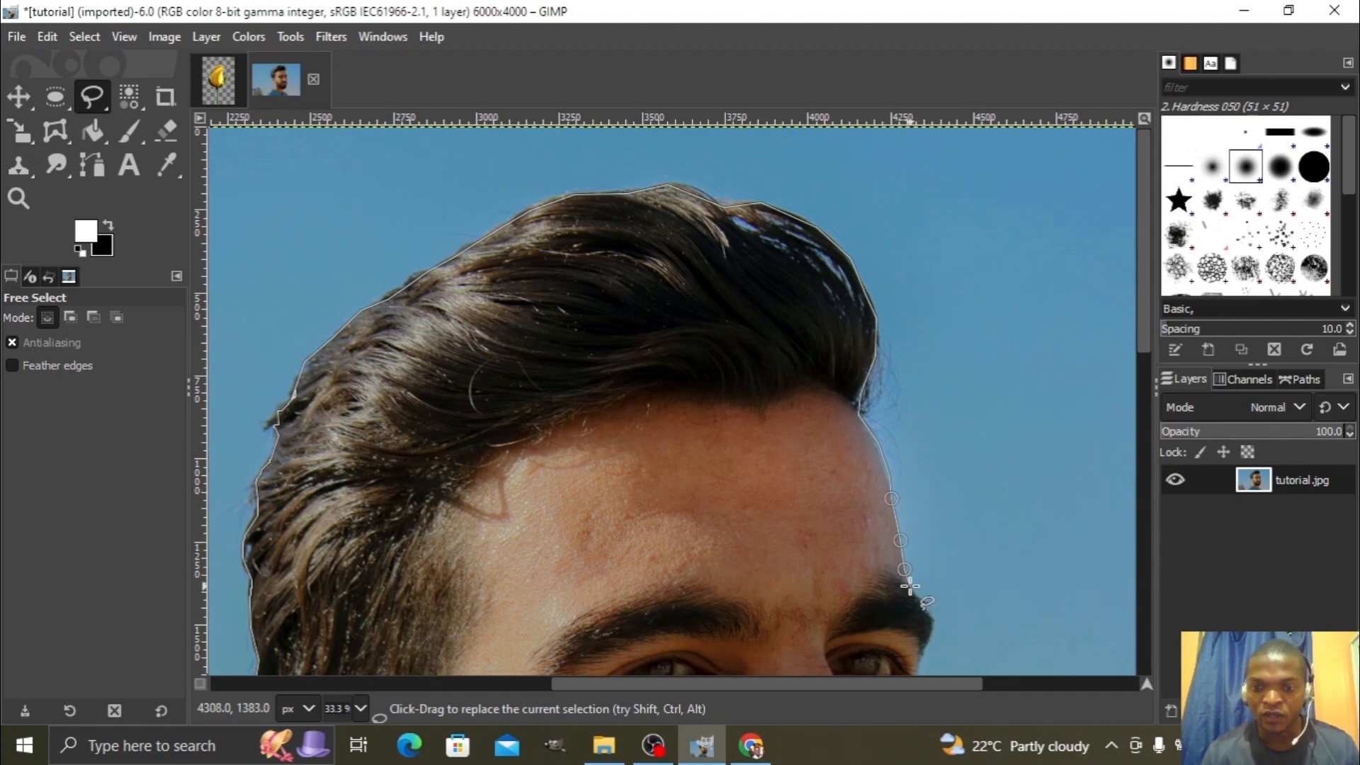
pyautogui.click(910, 585)
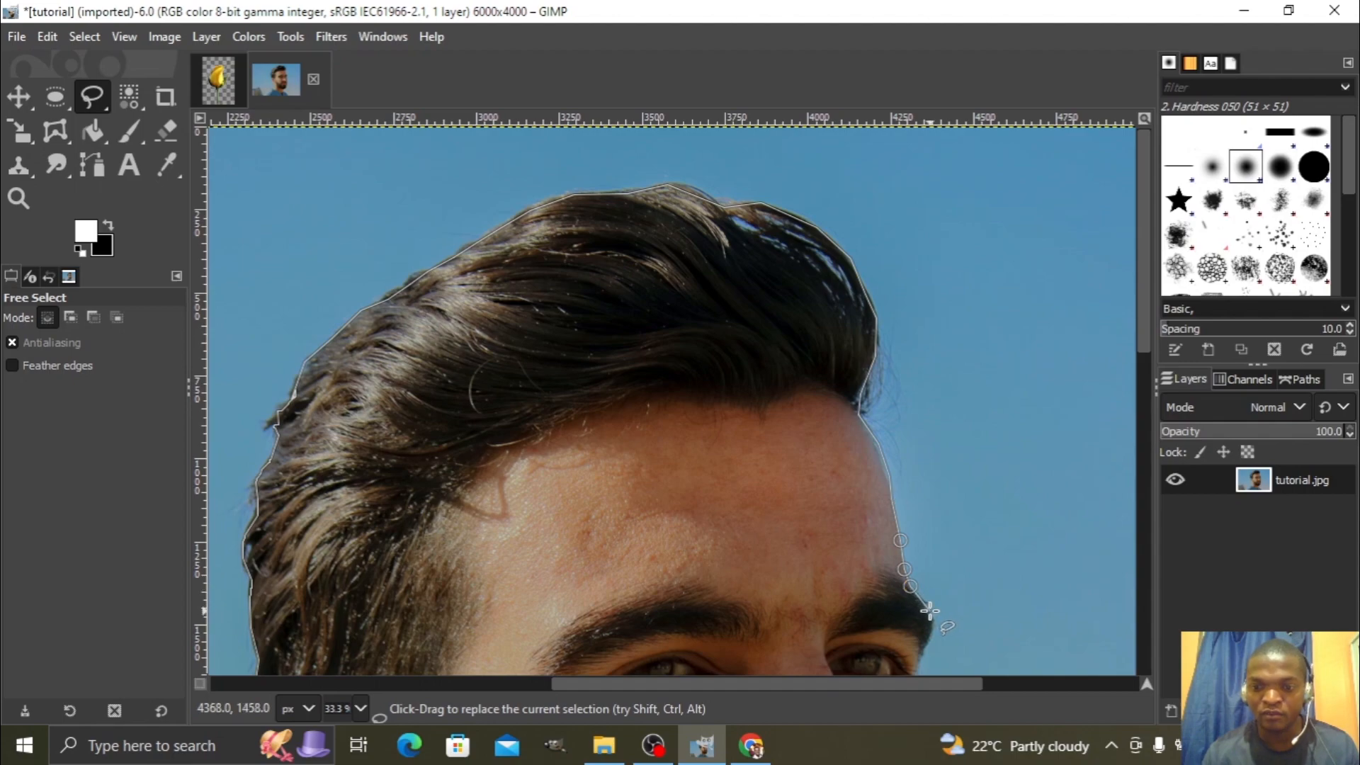
pyautogui.click(931, 612)
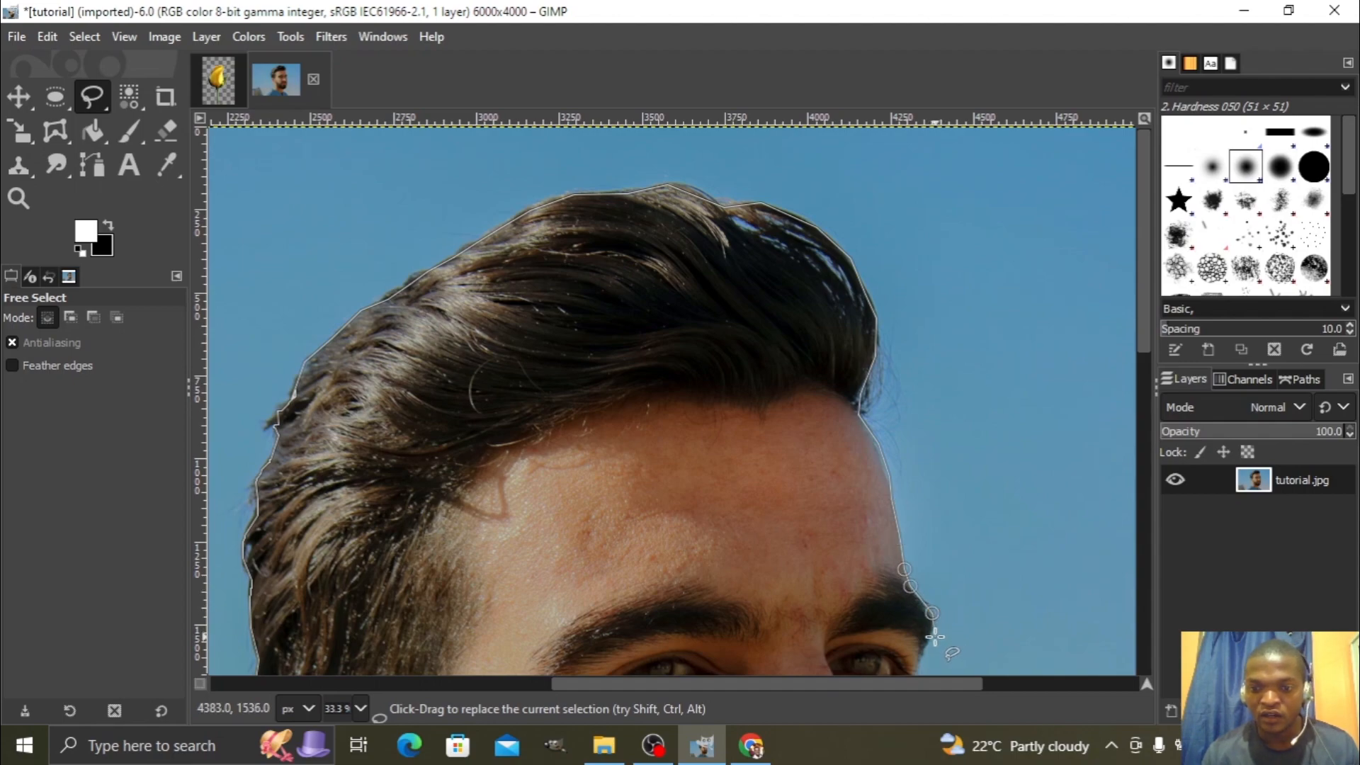
pyautogui.click(932, 638)
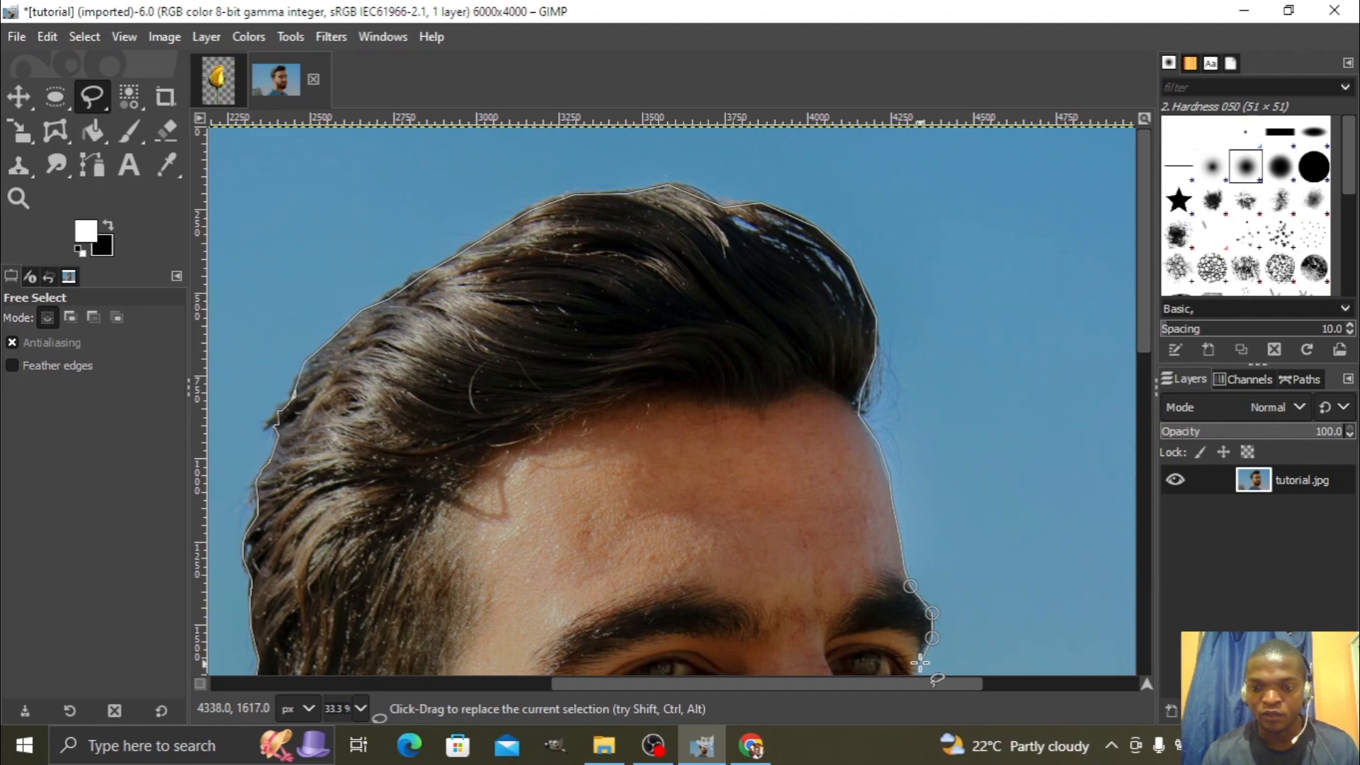
pyautogui.click(923, 655)
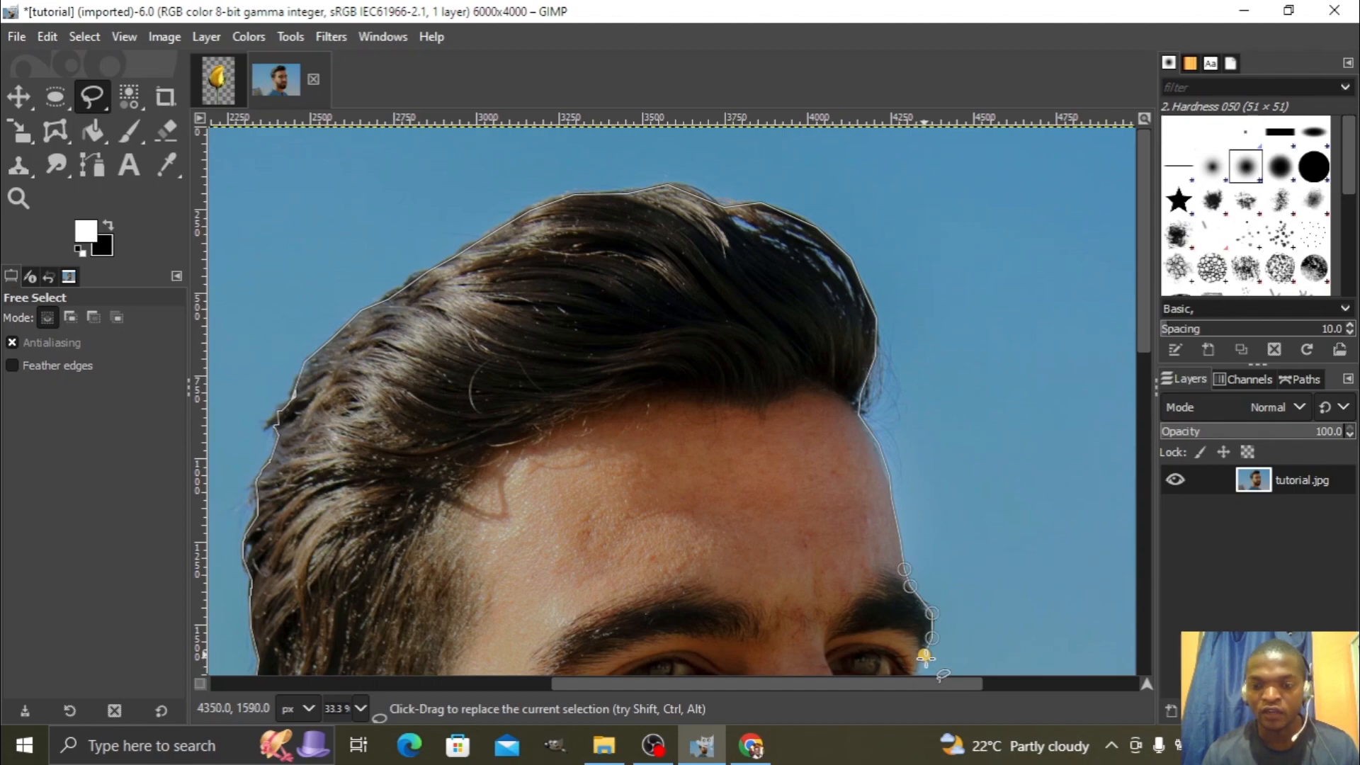
# Trace the outline past the outer corner of the eye and down the edge of the cheek to nose level.
pyautogui.moveTo(1145, 326); pyautogui.dragTo(1153, 417)
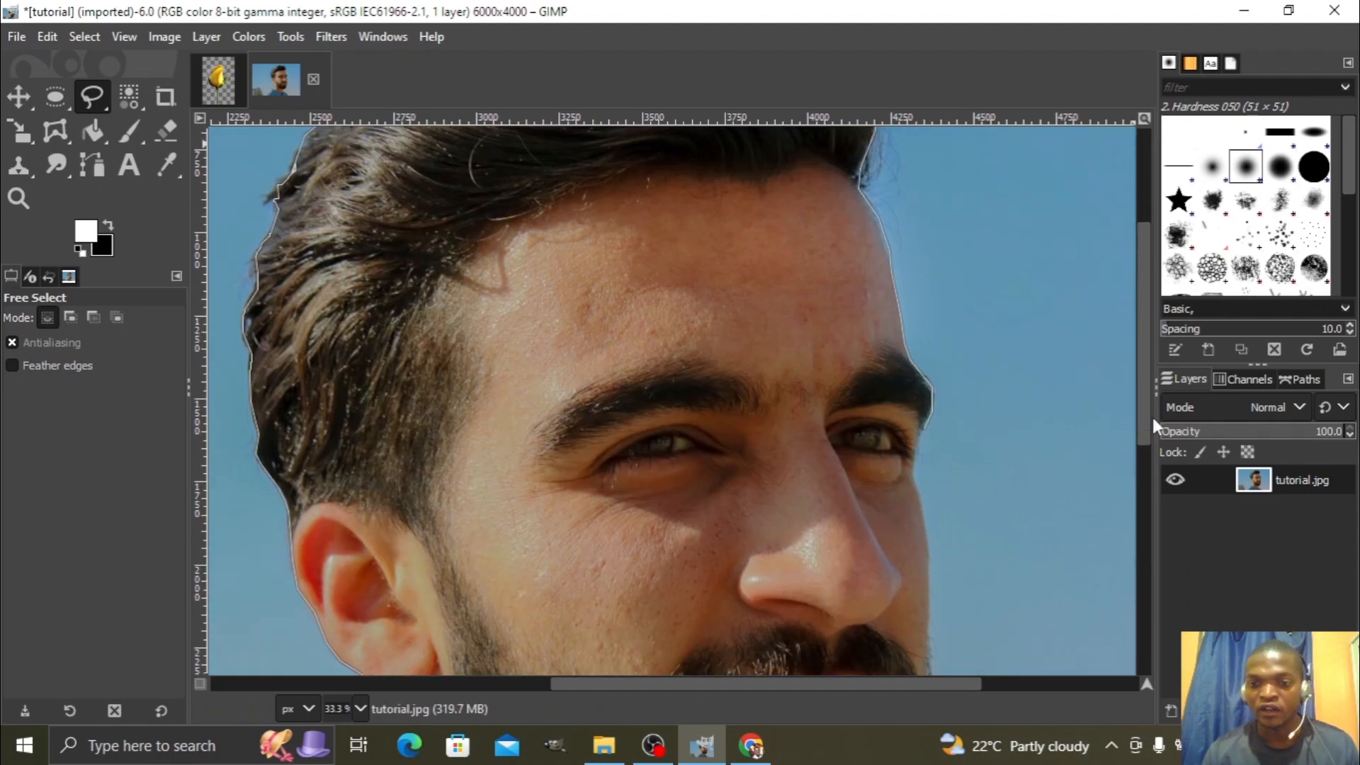
pyautogui.click(919, 442)
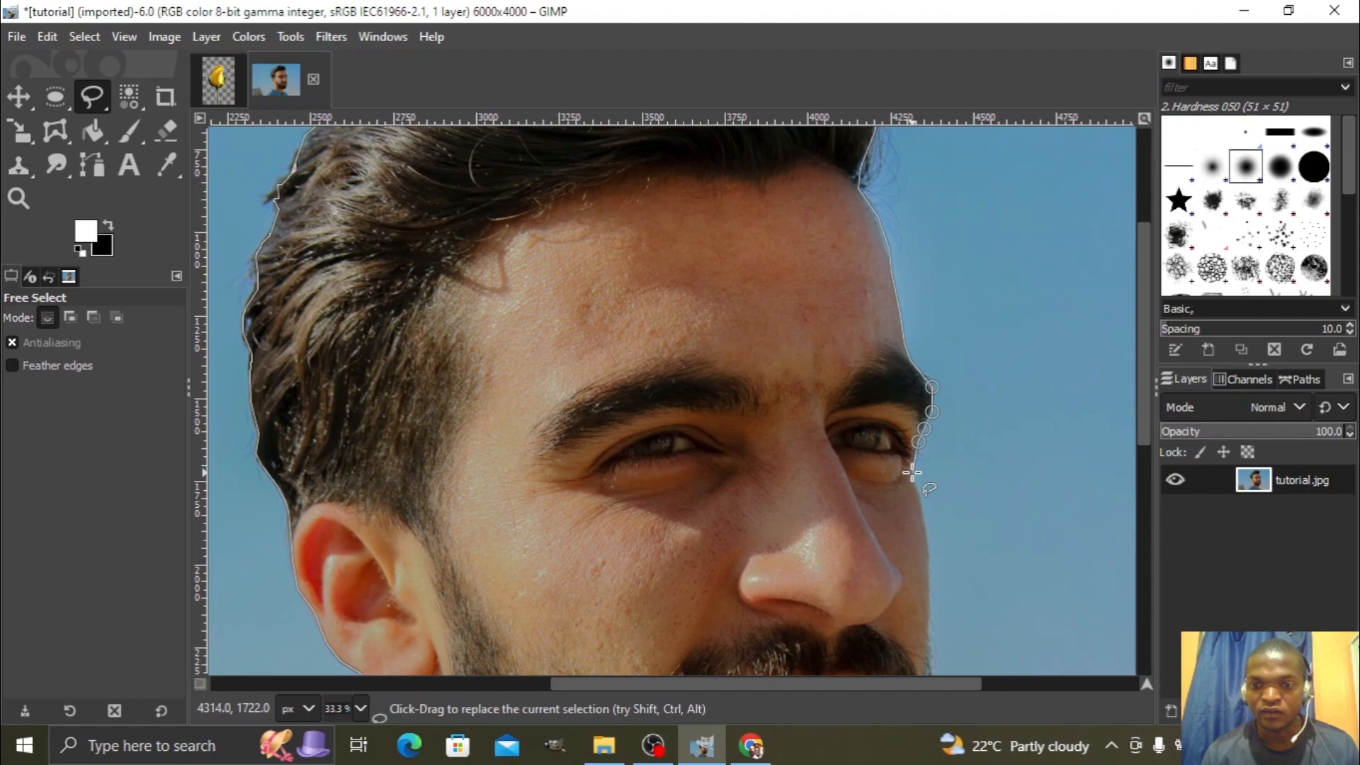
pyautogui.click(913, 473)
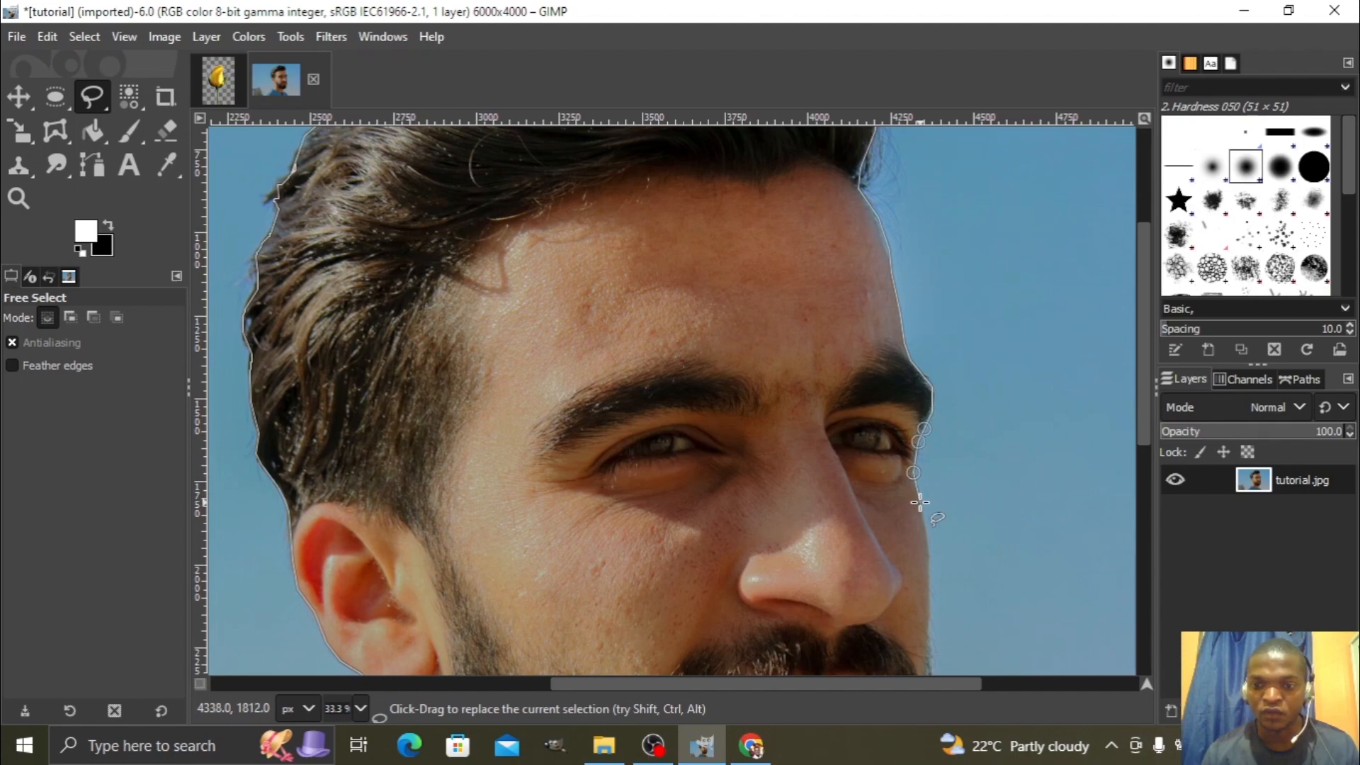
pyautogui.click(920, 502)
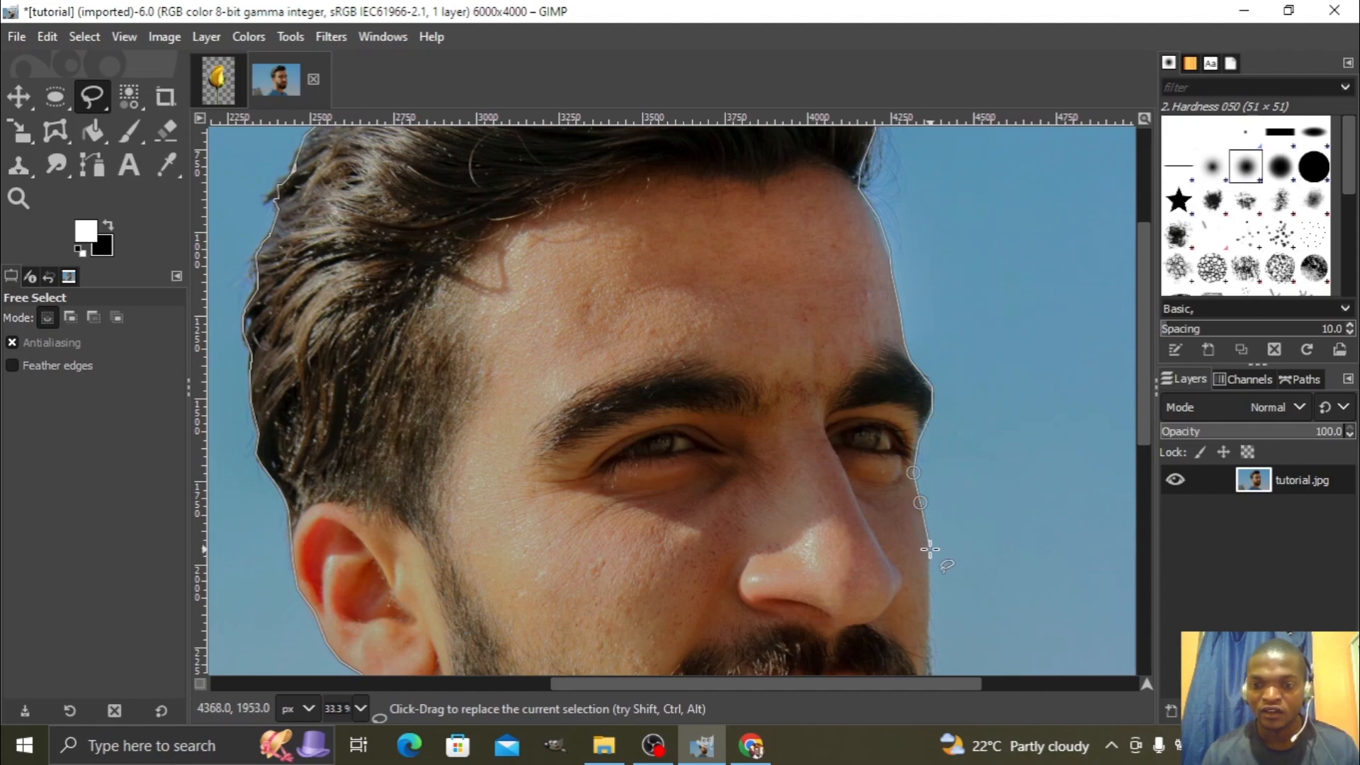
pyautogui.click(931, 562)
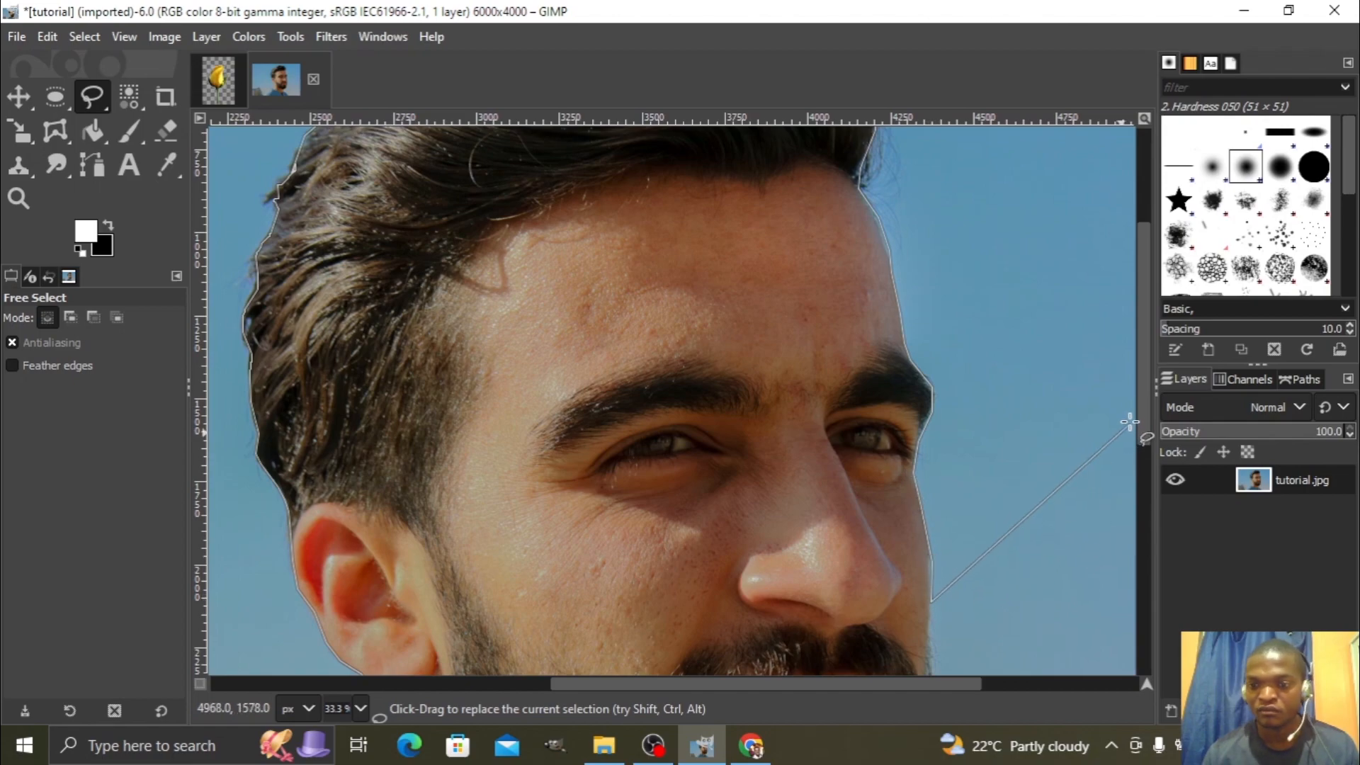
# Extend the outline down the lower cheek, past the moustache and along the upper front edge of the beard.
pyautogui.moveTo(1143, 411); pyautogui.dragTo(1149, 503)
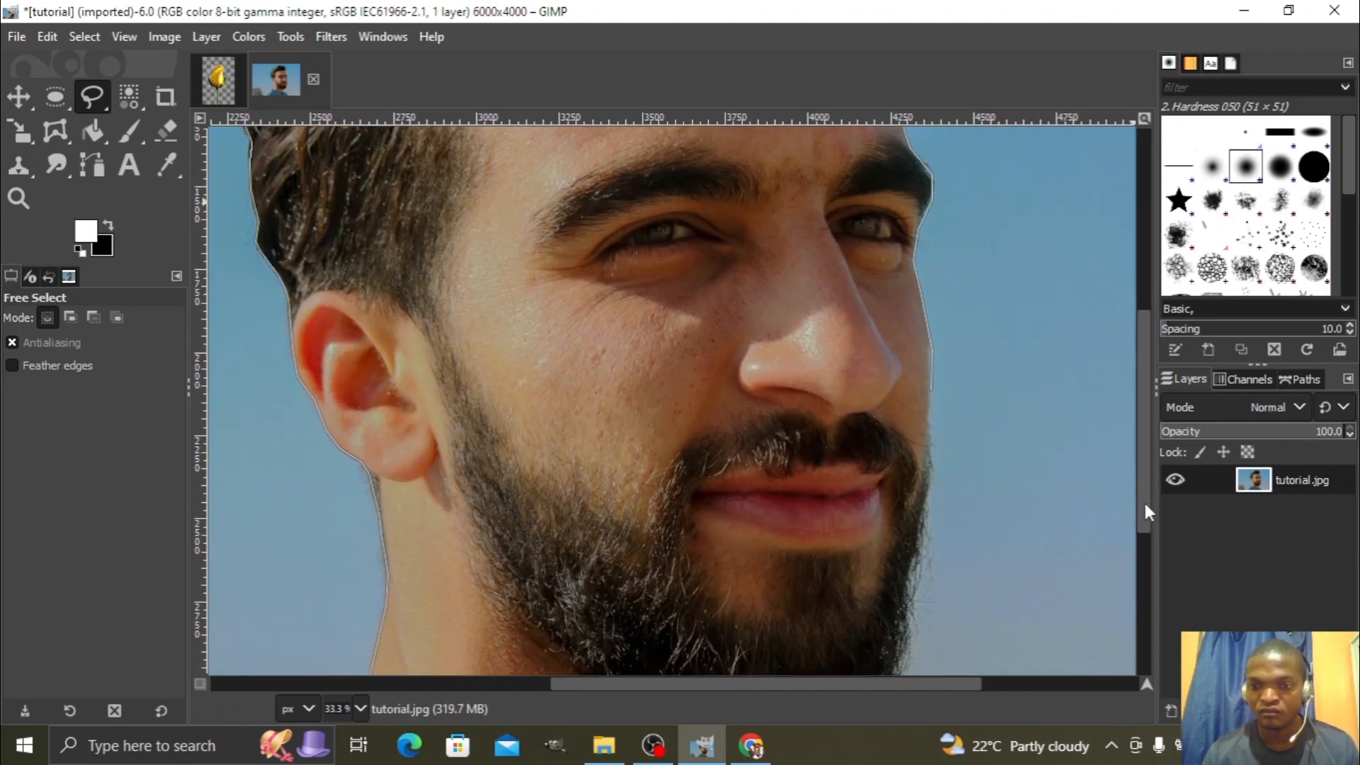
pyautogui.click(928, 445)
pyautogui.click(933, 477)
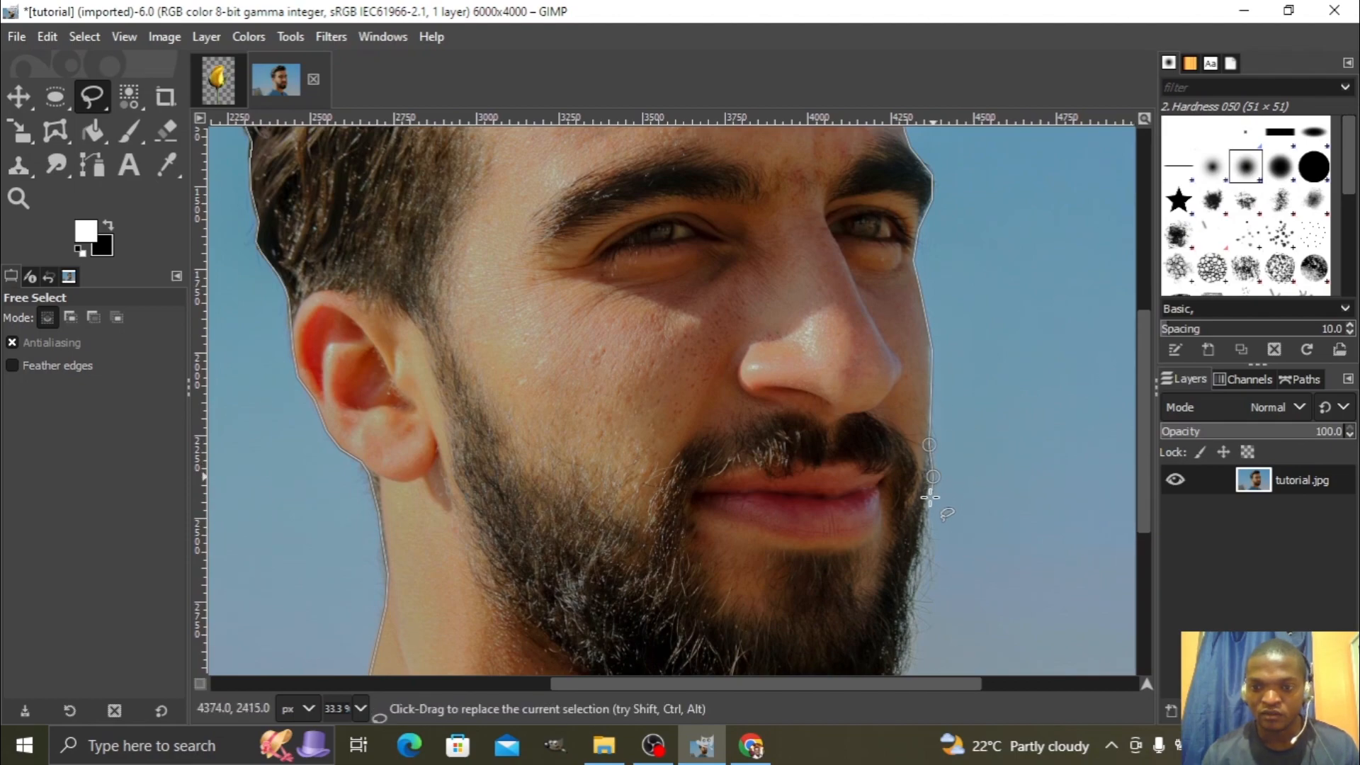
pyautogui.click(921, 505)
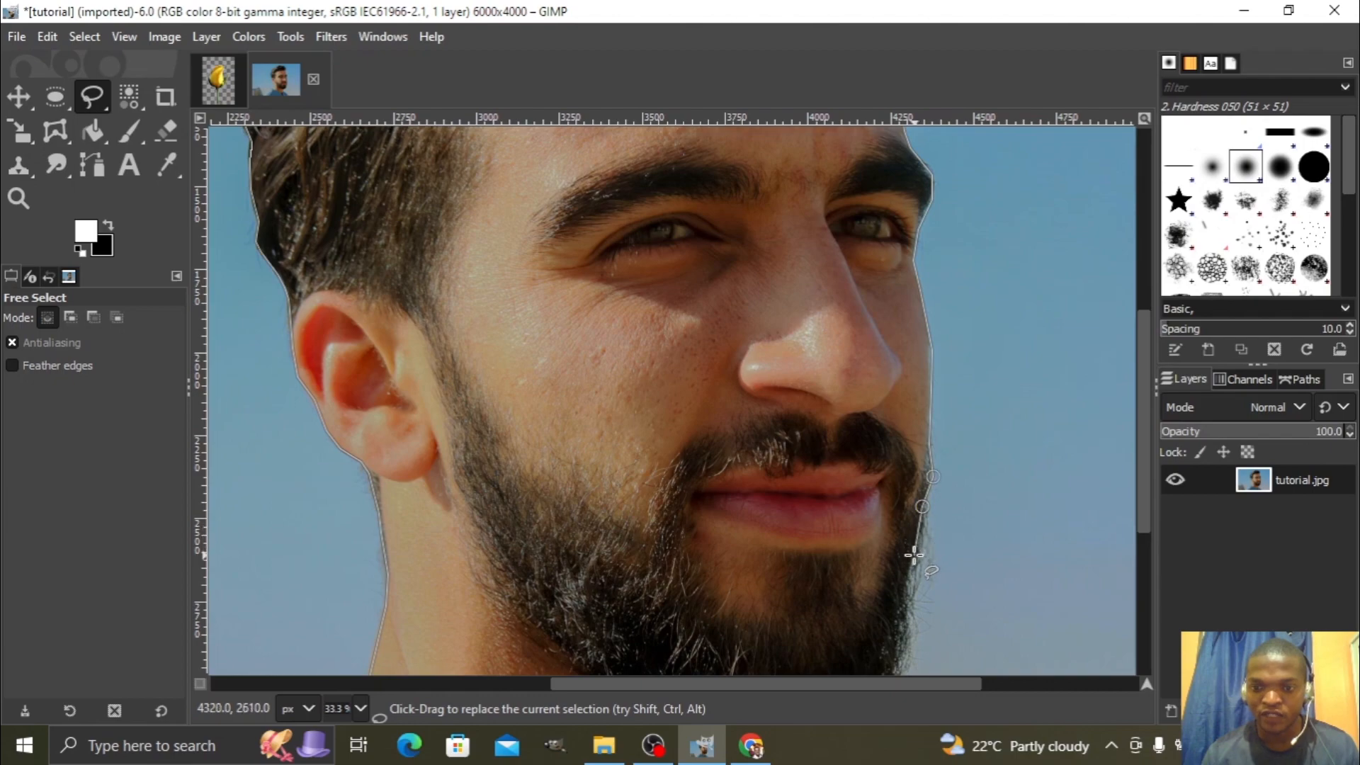
pyautogui.moveTo(1143, 470); pyautogui.dragTo(1150, 551)
pyautogui.click(913, 425)
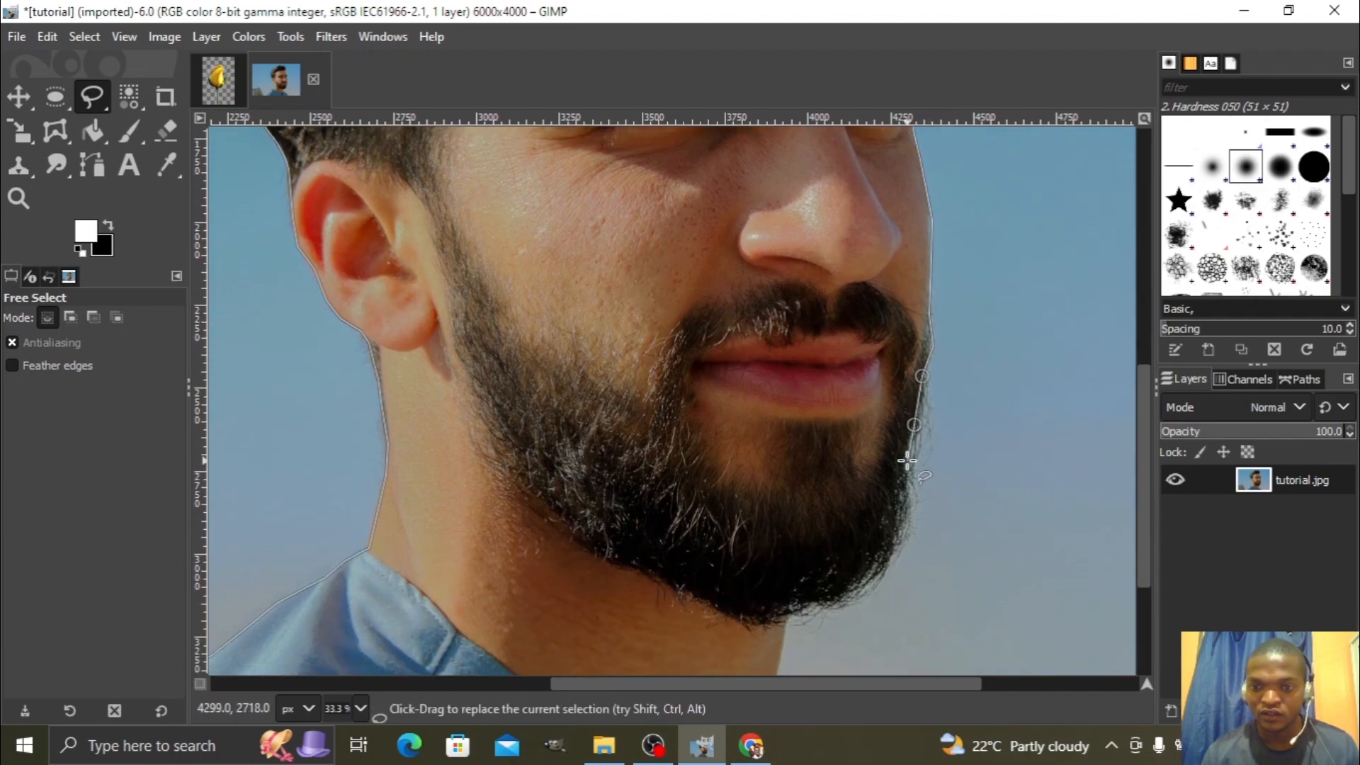
# Trace the front of the beard down and around the chin to where it meets the neck, replacing the misplaced point.
pyautogui.moveTo(905, 459); pyautogui.dragTo(909, 502)
pyautogui.press('BackSpace')
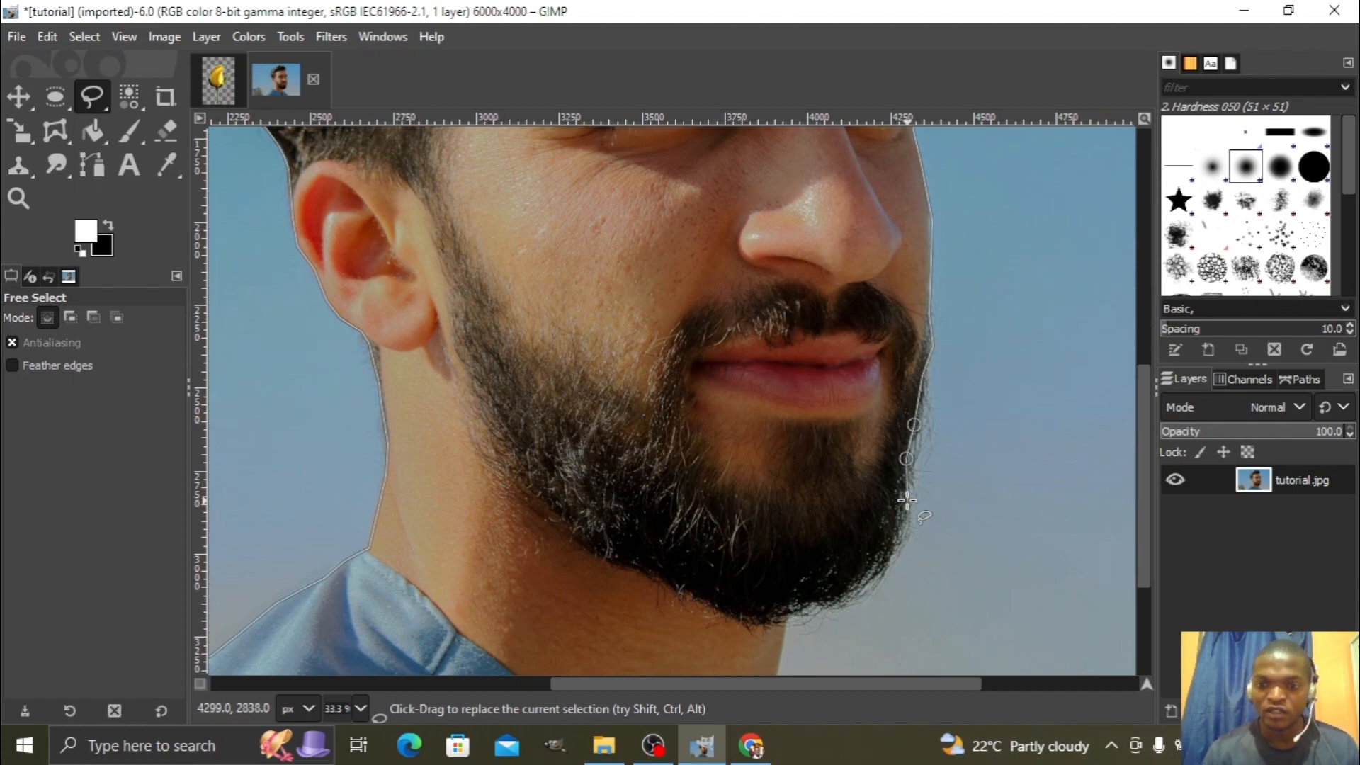
pyautogui.click(907, 499)
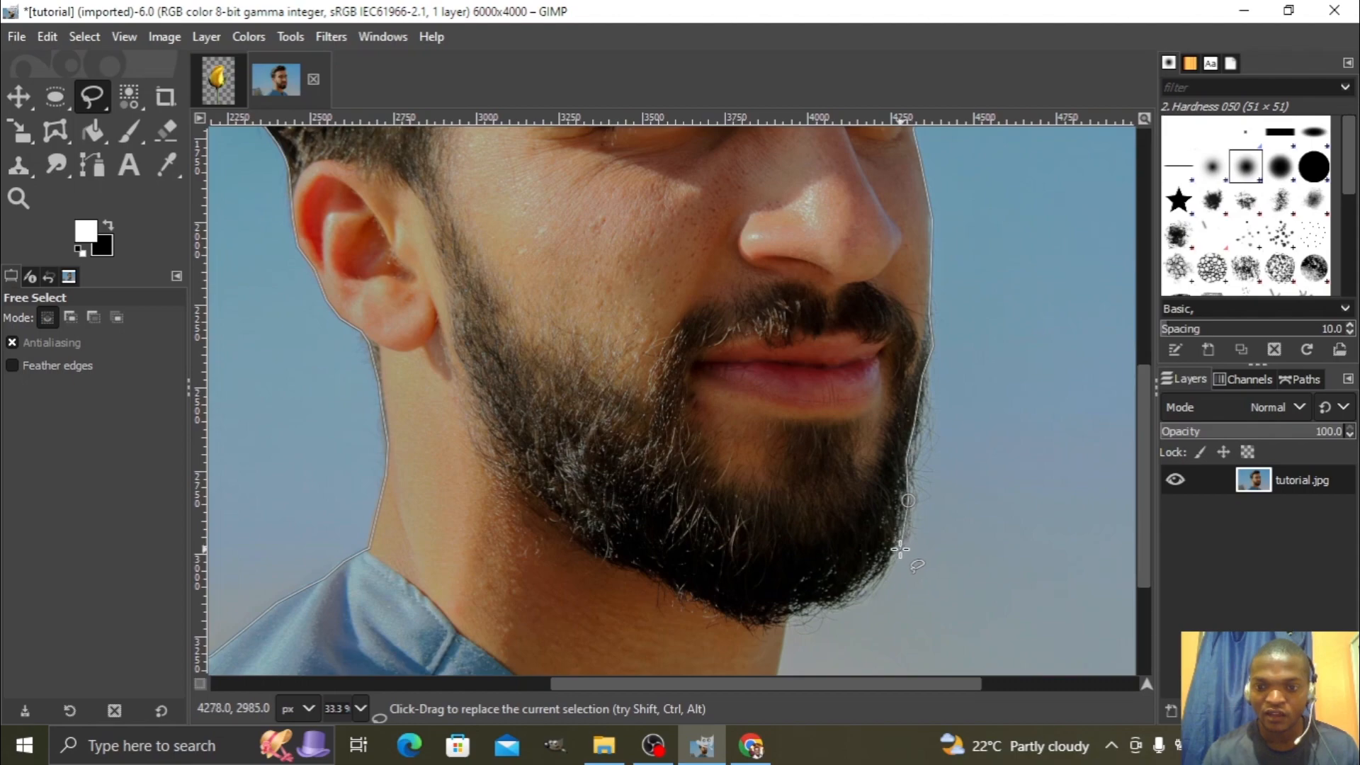
pyautogui.click(900, 549)
pyautogui.click(870, 586)
pyautogui.moveTo(842, 600); pyautogui.dragTo(798, 611)
pyautogui.click(797, 612)
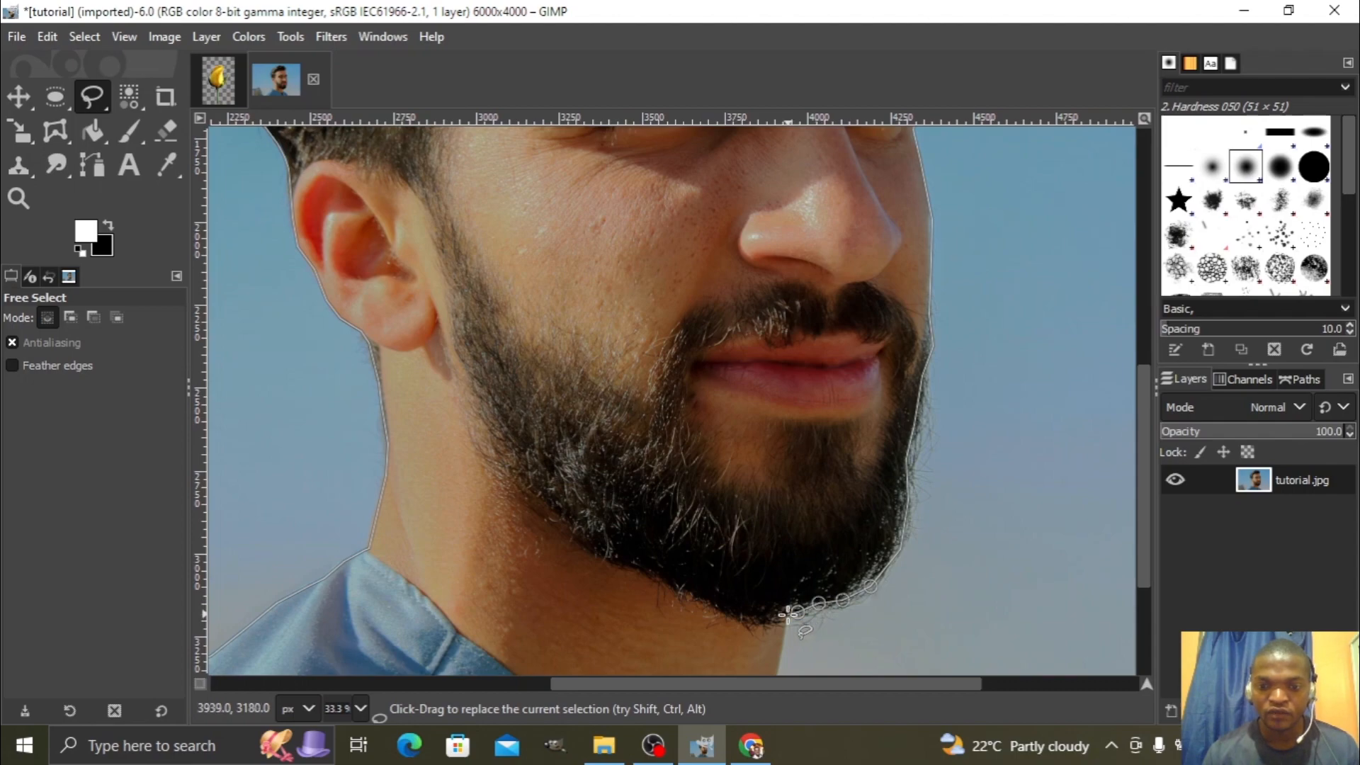
# Carry the outline from under the chin down the front of the neck to the shirt collar.
pyautogui.click(782, 655)
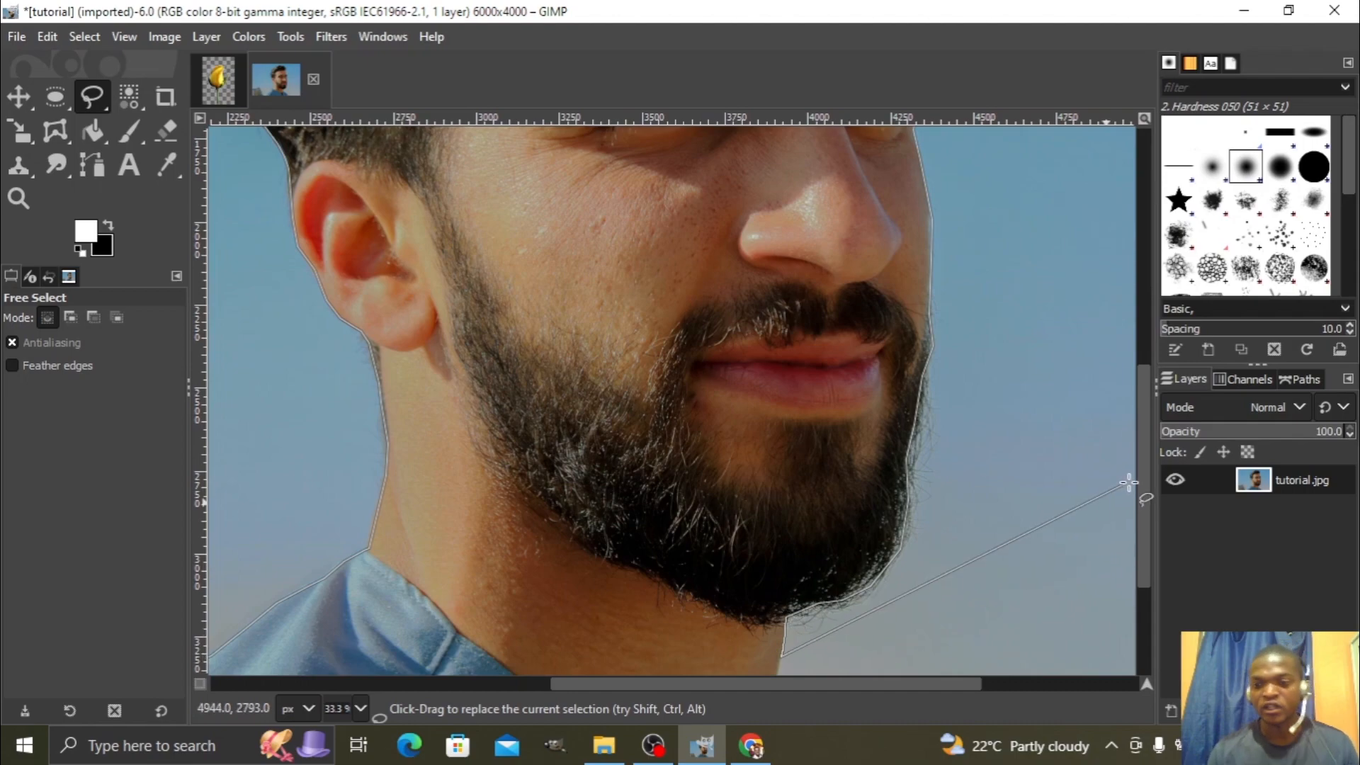
pyautogui.moveTo(1137, 468); pyautogui.dragTo(1140, 581)
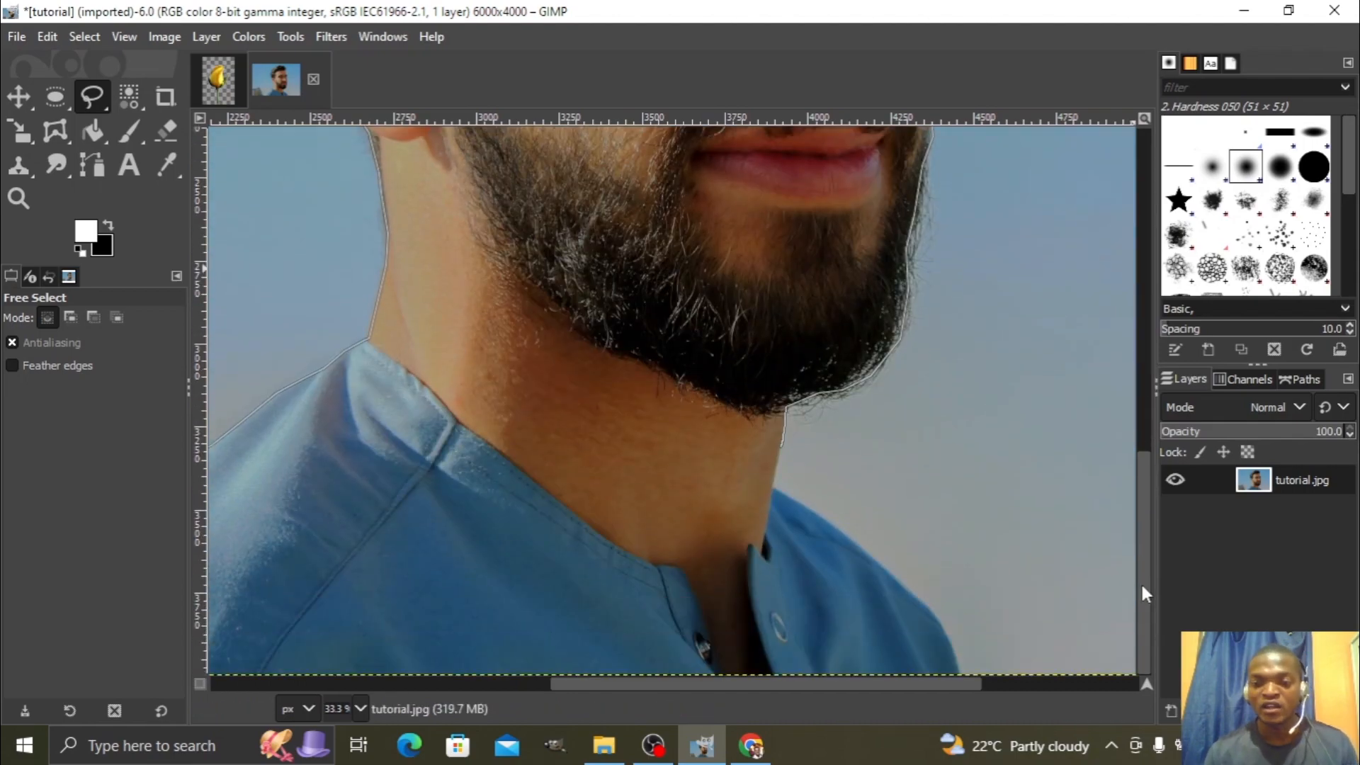
pyautogui.click(771, 485)
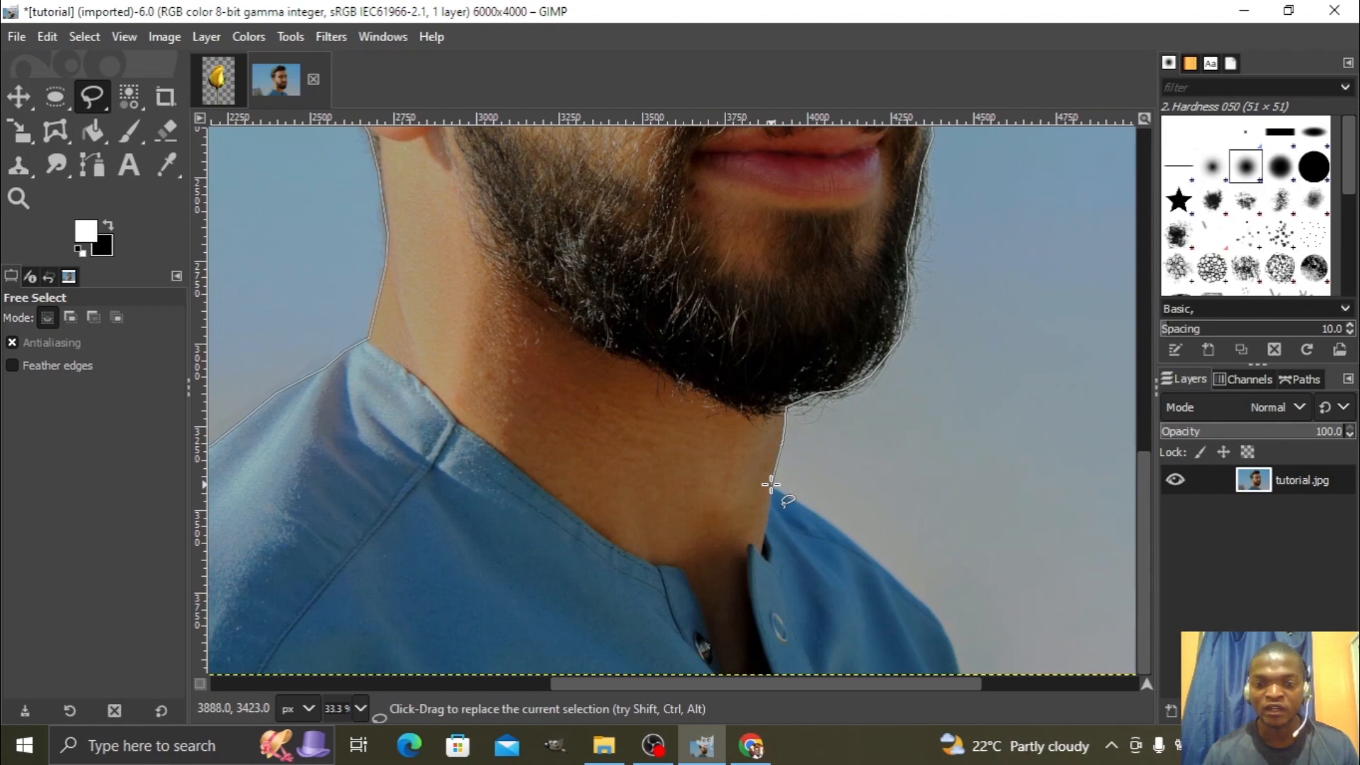
# Trace the far shoulder from the collar down to the image's lower edge, redoing the point at its outer curve.
pyautogui.click(813, 511)
pyautogui.click(850, 541)
pyautogui.click(903, 586)
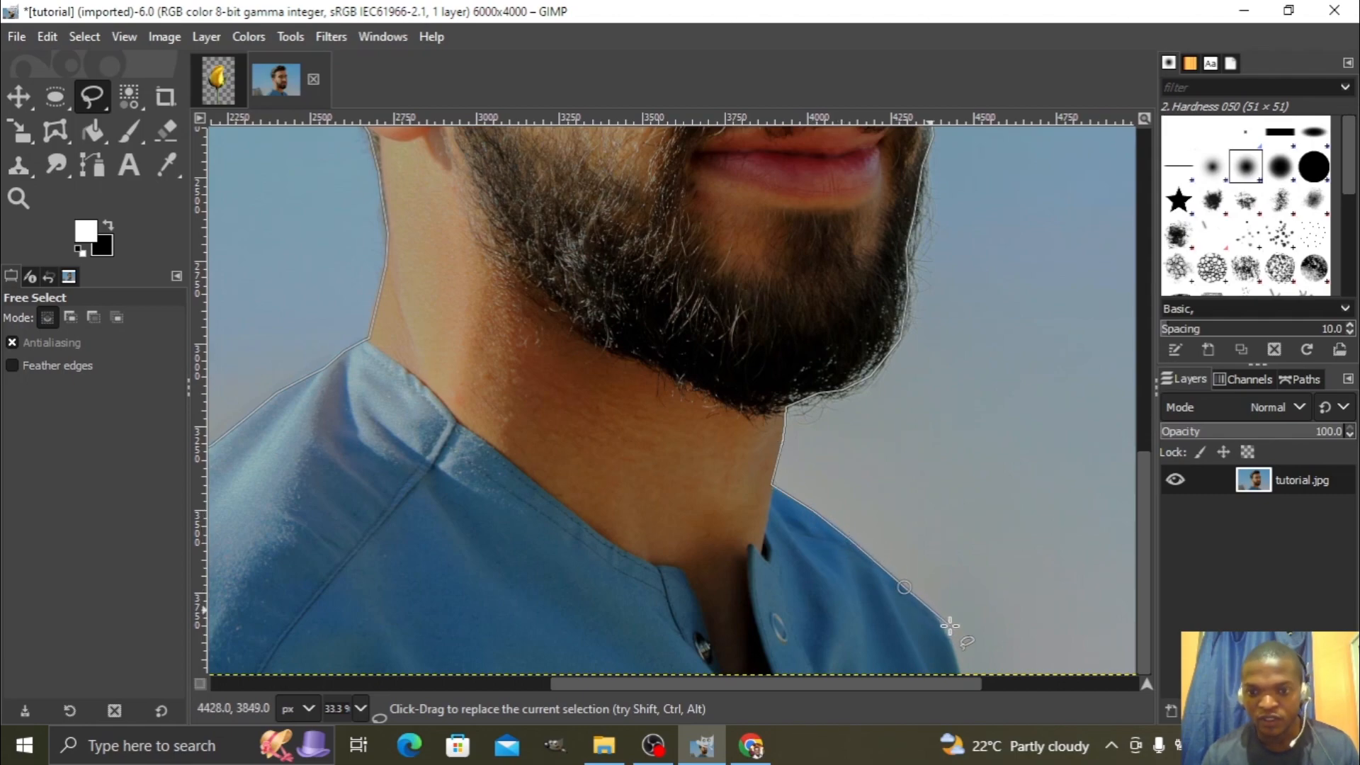
pyautogui.click(945, 626)
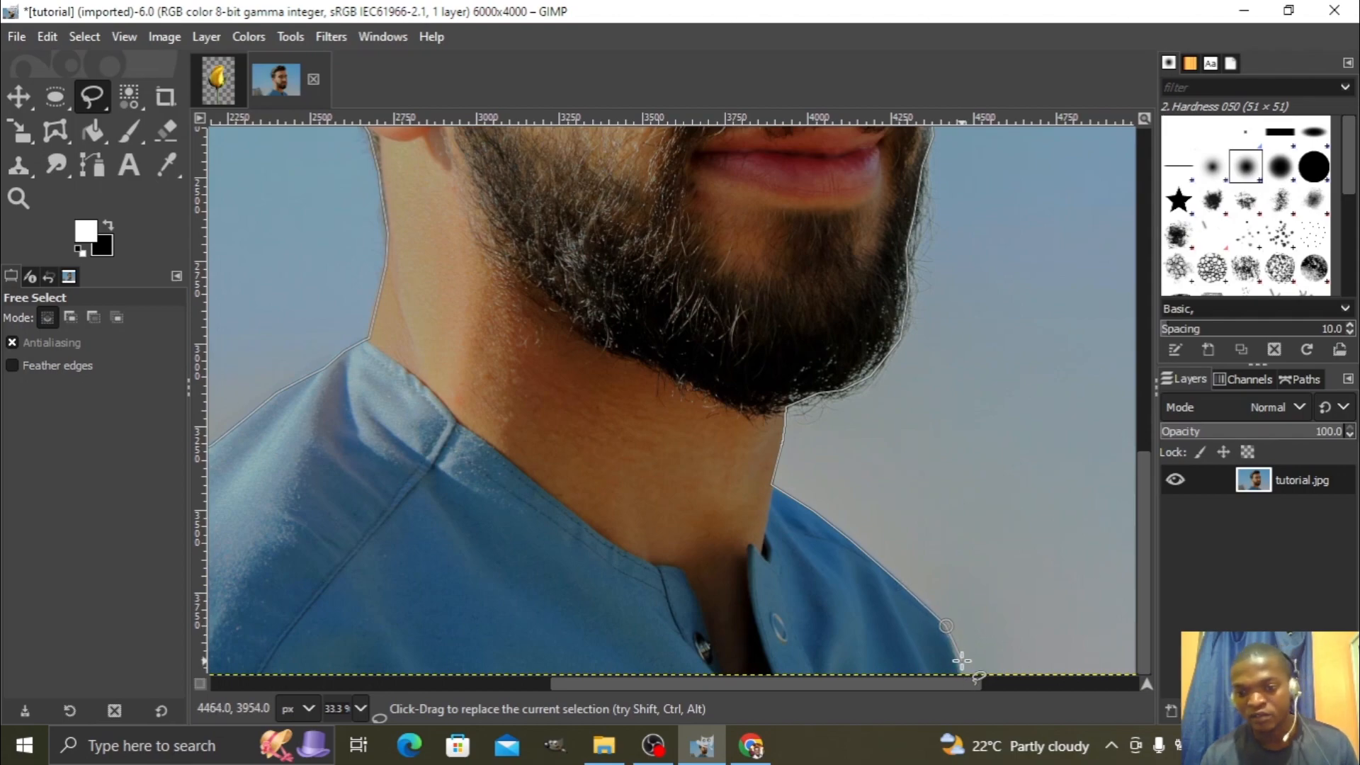
pyautogui.press('BackSpace')
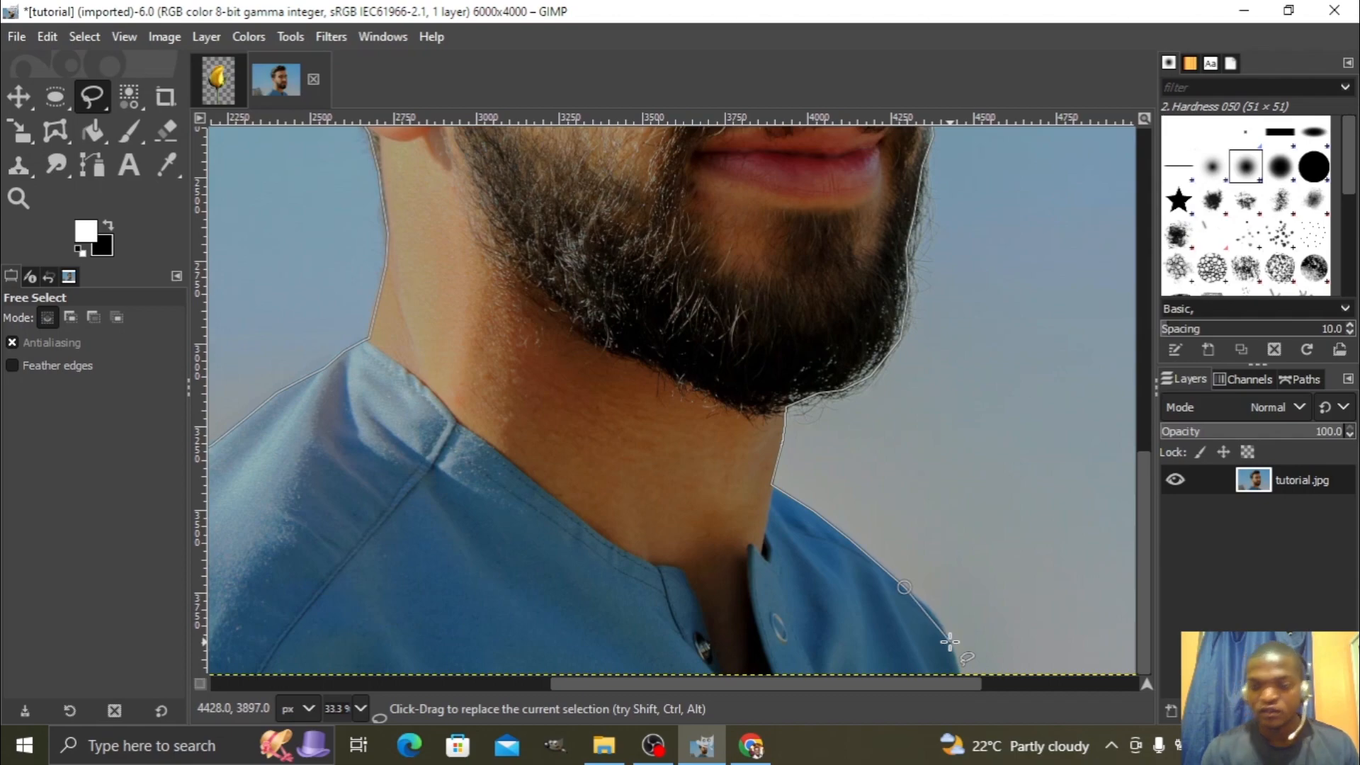
pyautogui.click(943, 626)
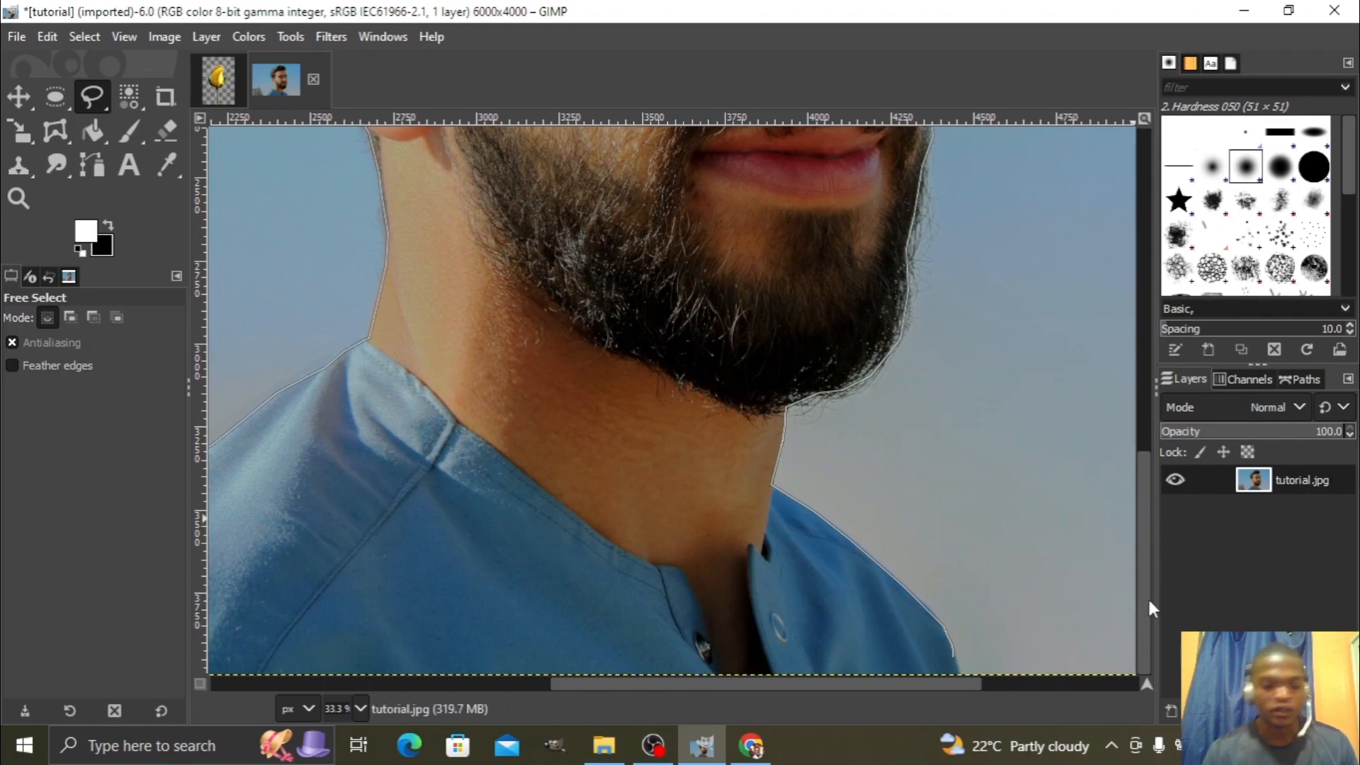
# Run the outline below the image's lower edge, back under the near shoulder, and close it at its starting point.
pyautogui.press('-')
pyautogui.press('-')
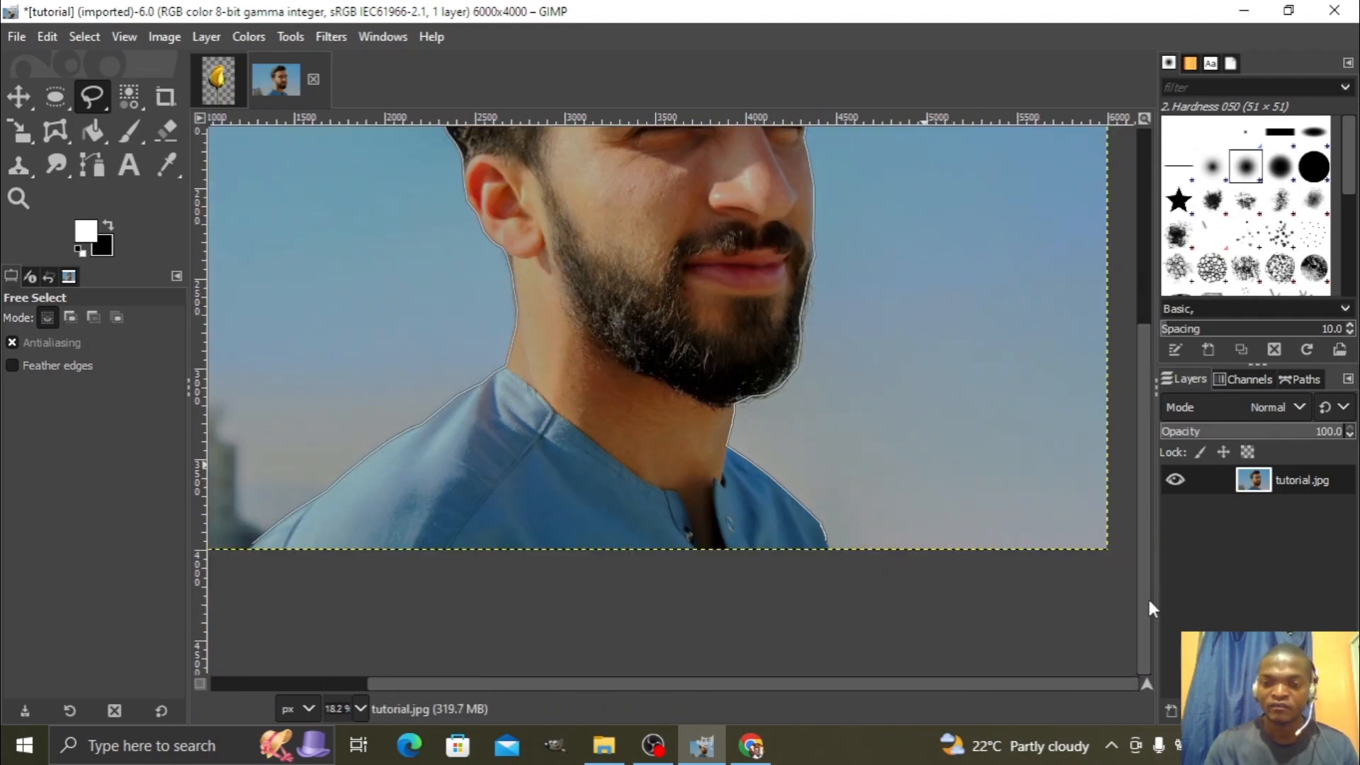
pyautogui.click(835, 601)
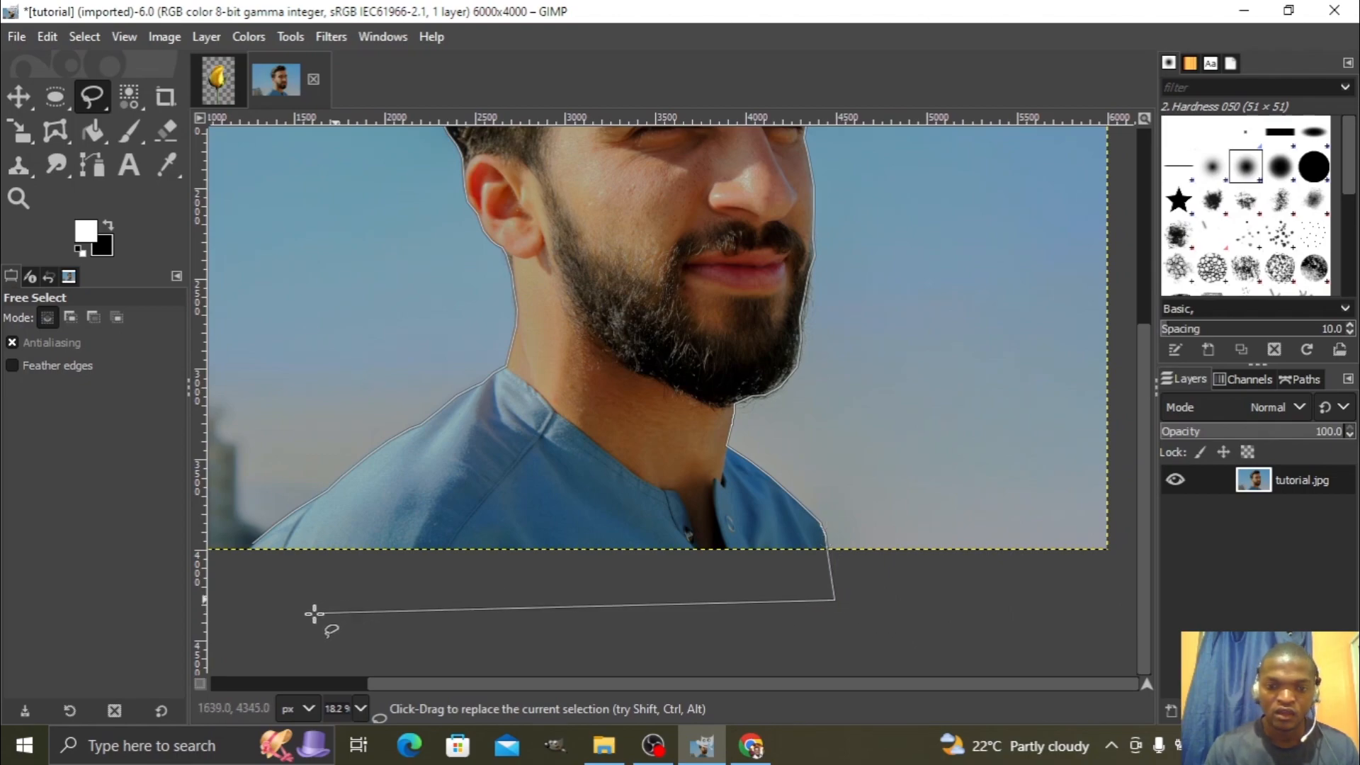
pyautogui.click(287, 613)
pyautogui.click(225, 591)
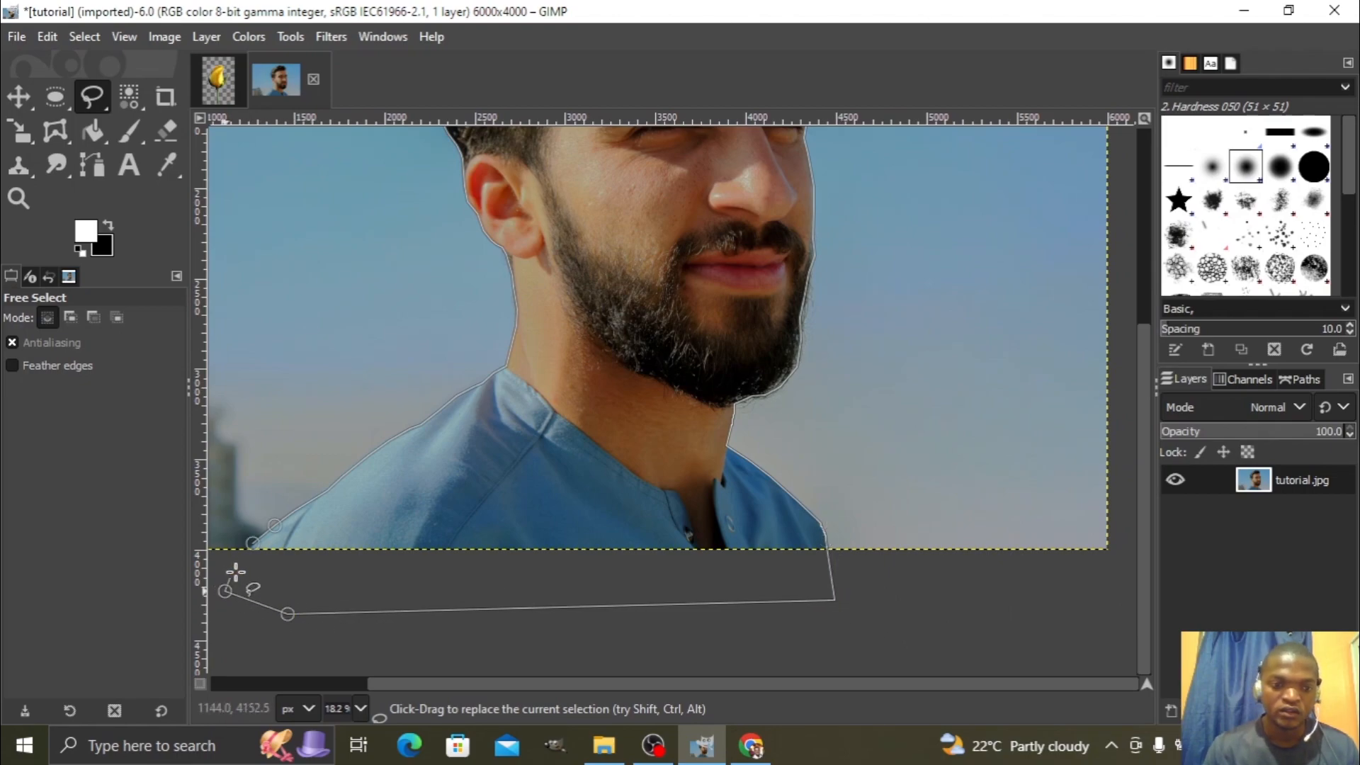
pyautogui.click(252, 542)
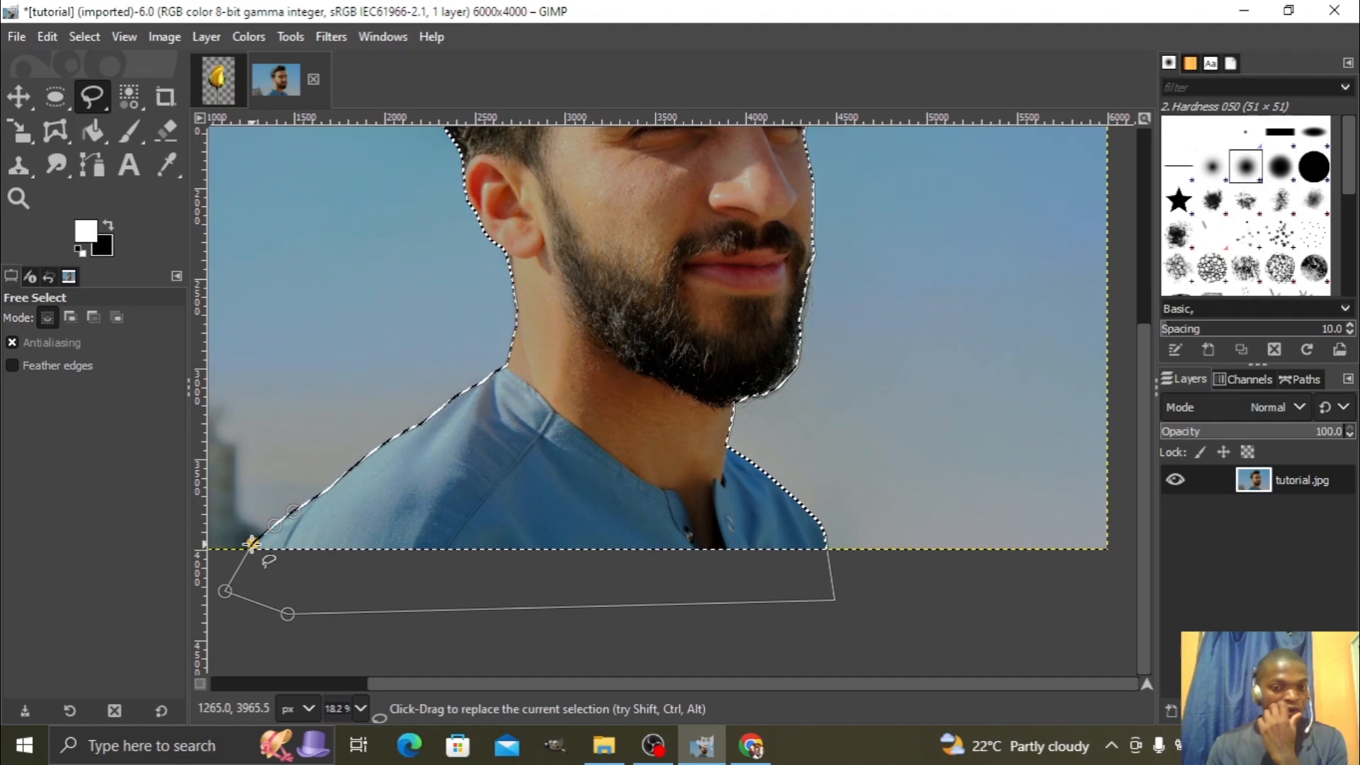
# Invert the selection of the man and delete the background around him.
pyautogui.moveTo(1144, 442); pyautogui.dragTo(1164, 297)
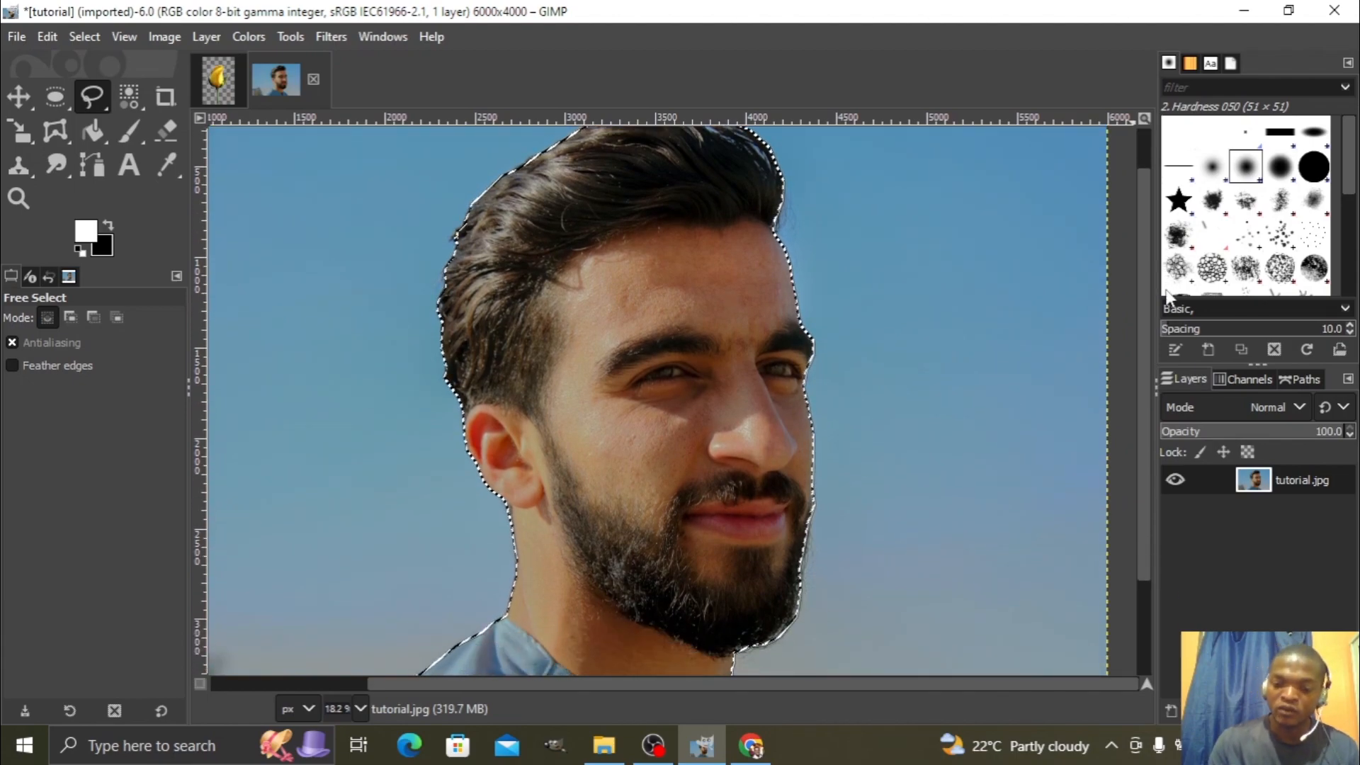
pyautogui.press('-')
pyautogui.press('-')
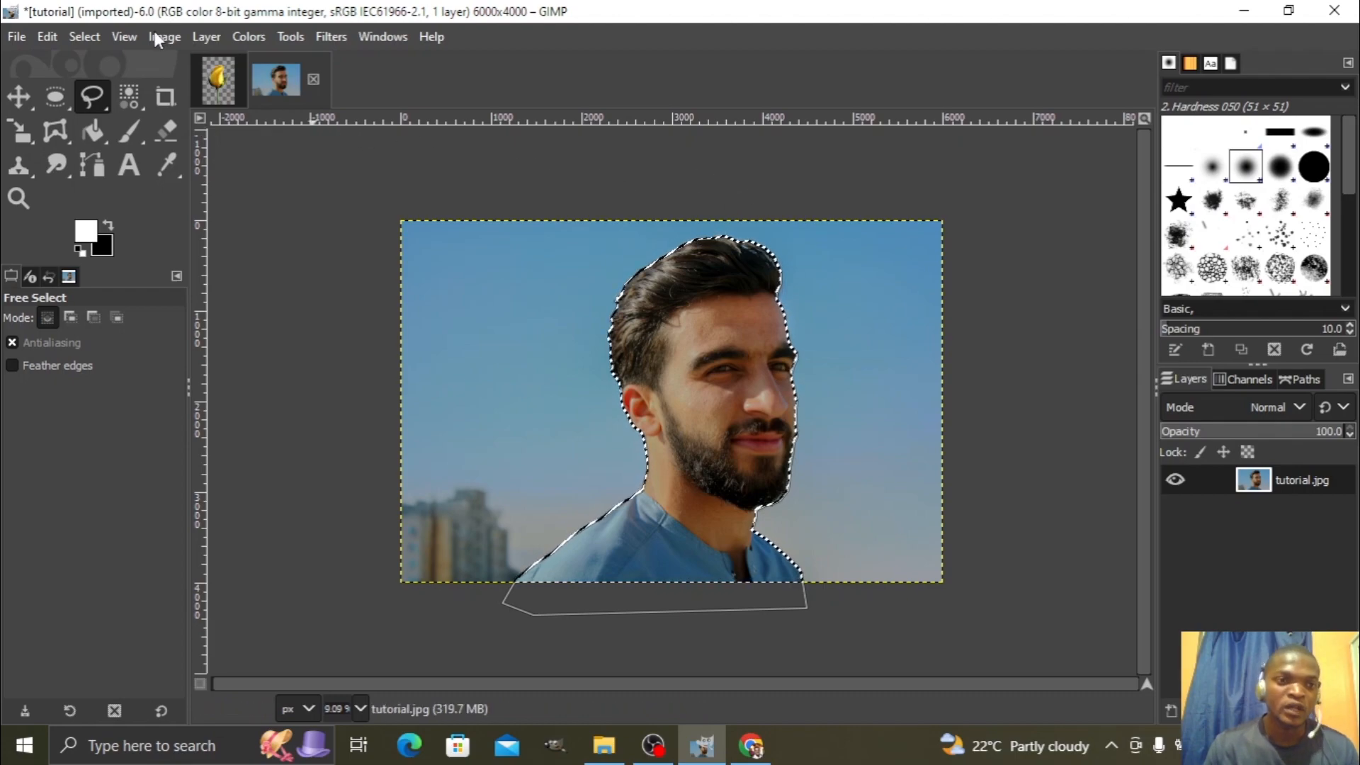
pyautogui.click(79, 32)
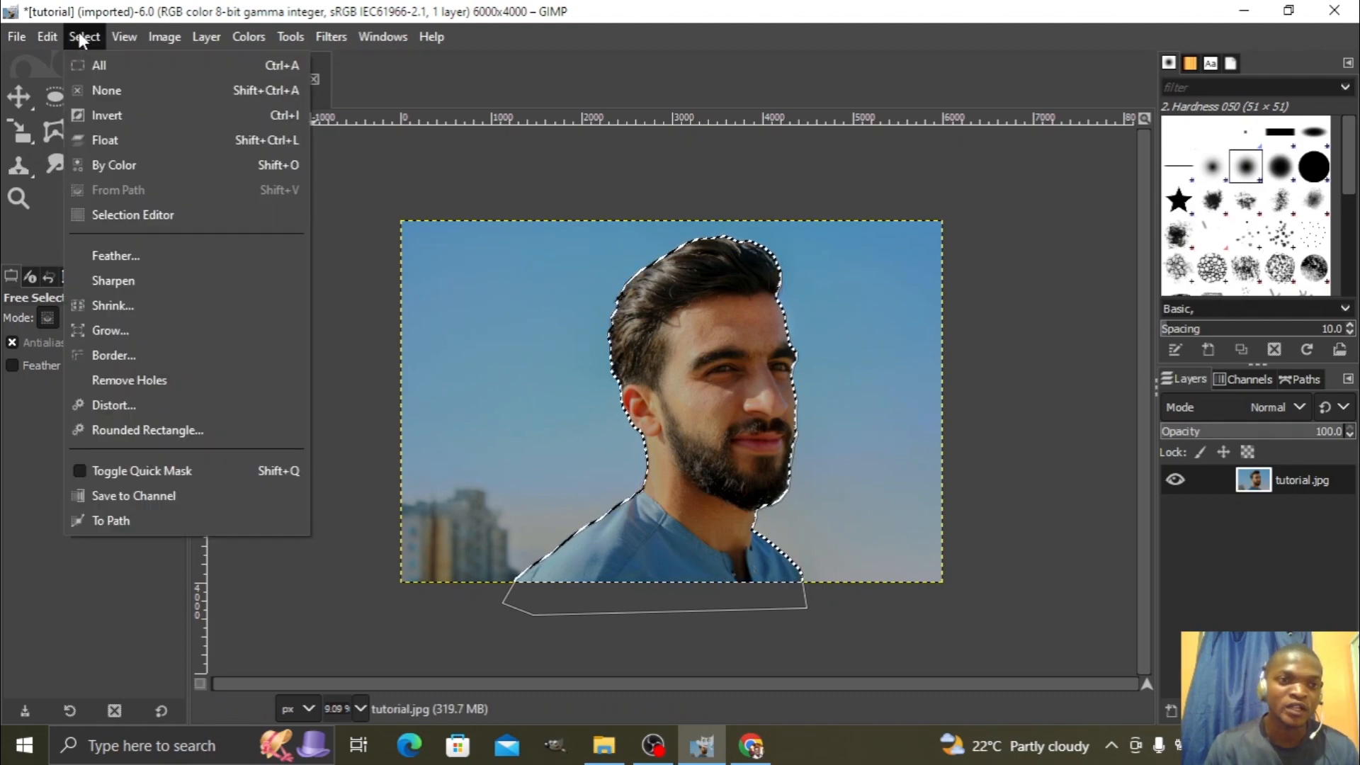
pyautogui.click(106, 116)
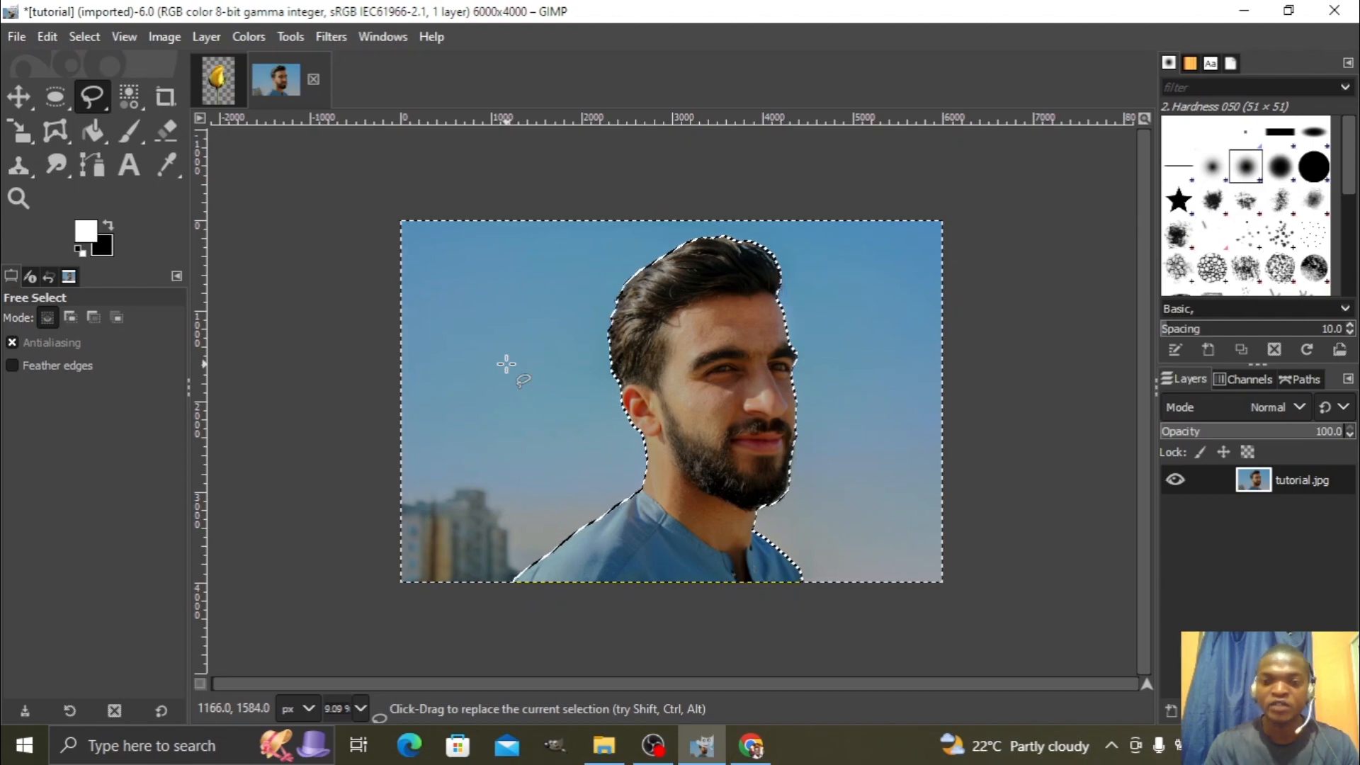
pyautogui.press('Delete')
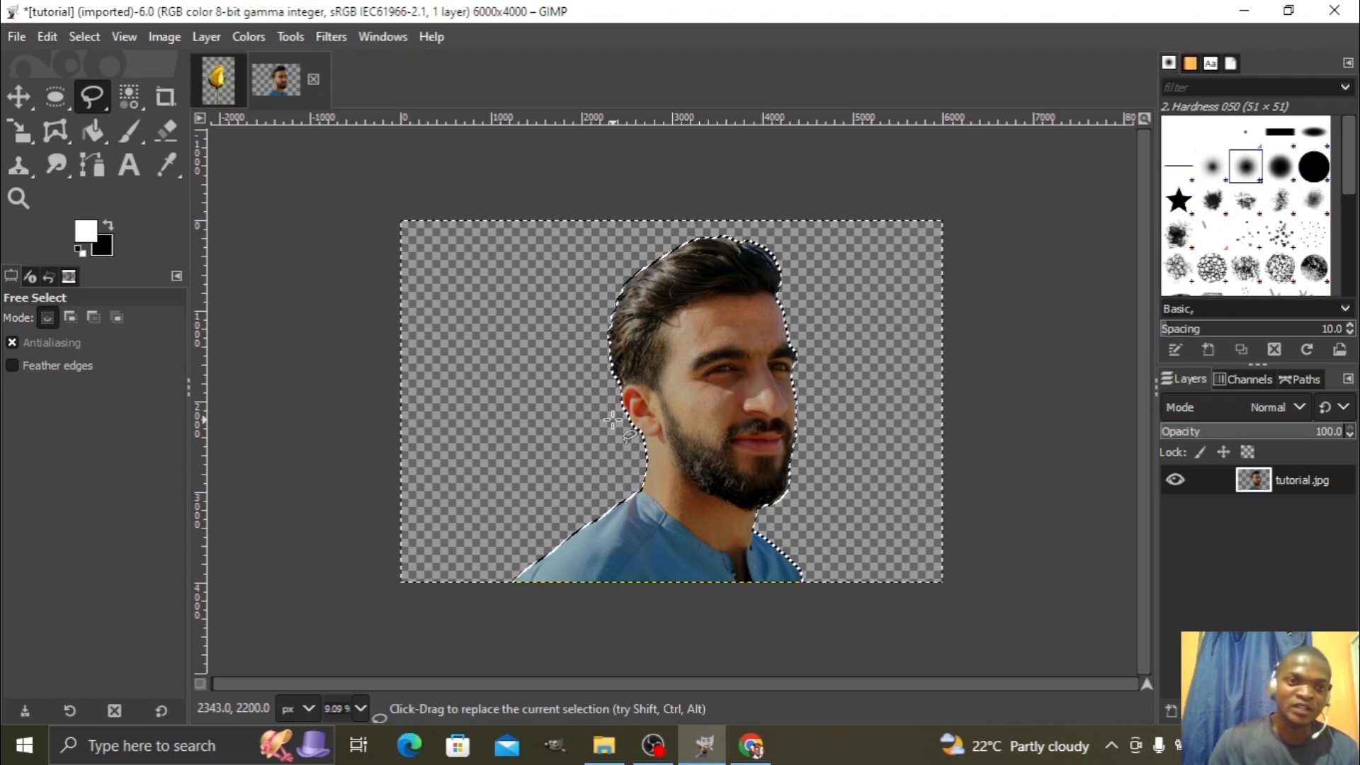
# Clear the selection around the man's cutout.
pyautogui.click(80, 37)
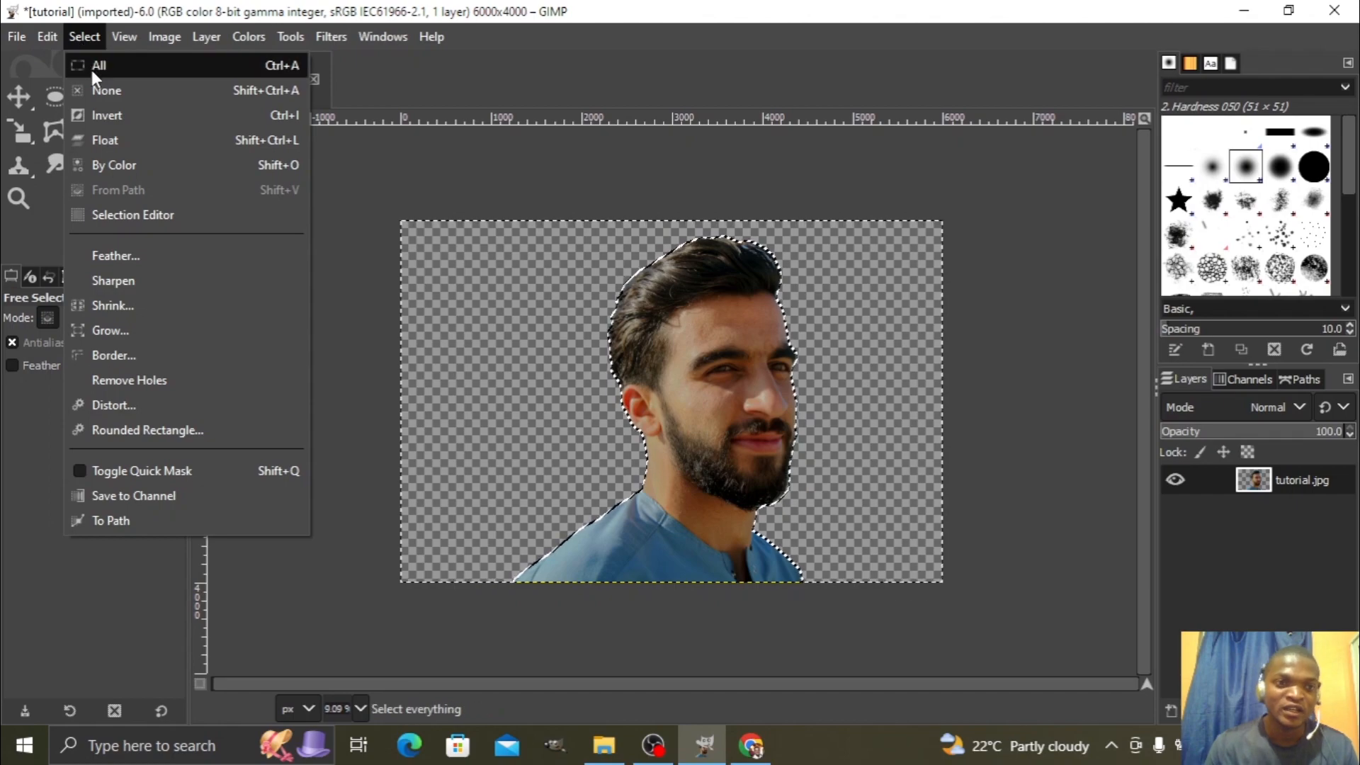
pyautogui.click(116, 91)
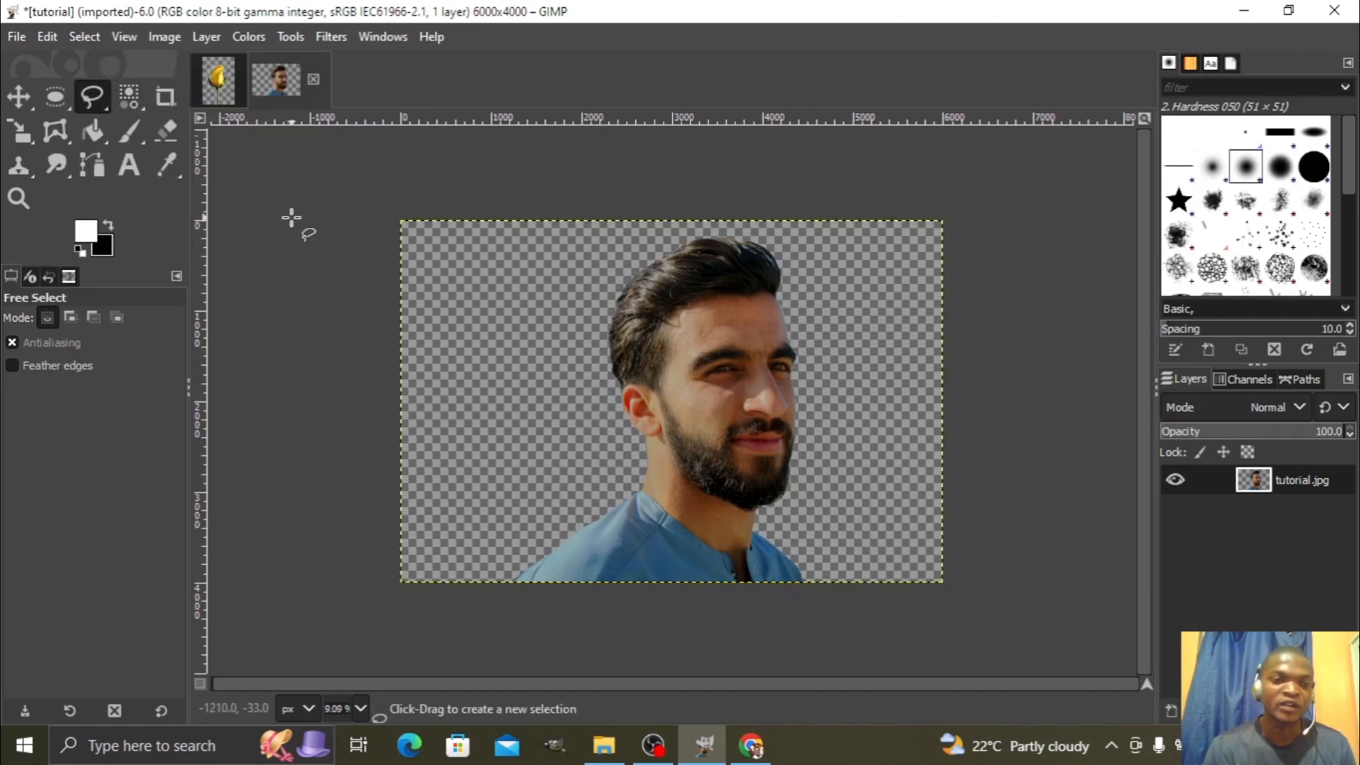
# Start exporting the cutout image to New folder (2) and name the file tutorial 2.
pyautogui.click(17, 38)
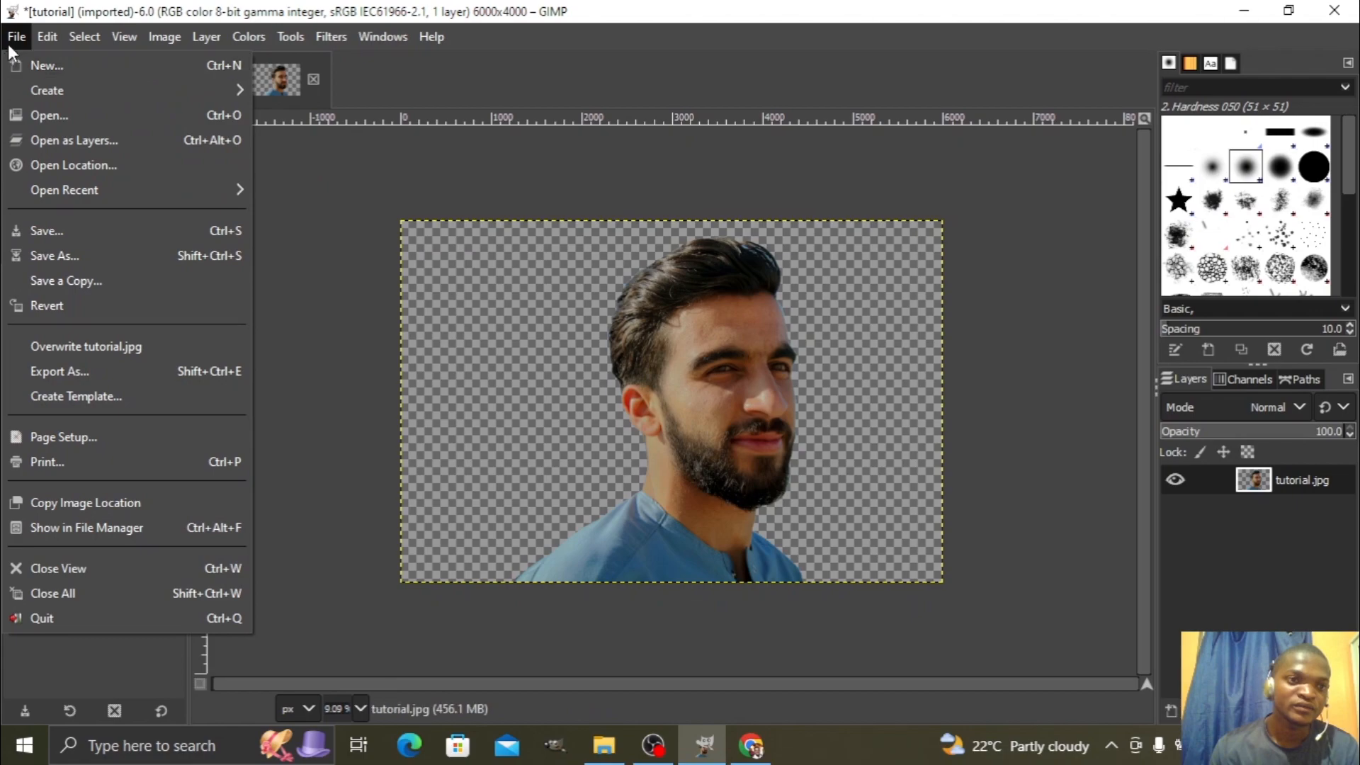
pyautogui.click(58, 377)
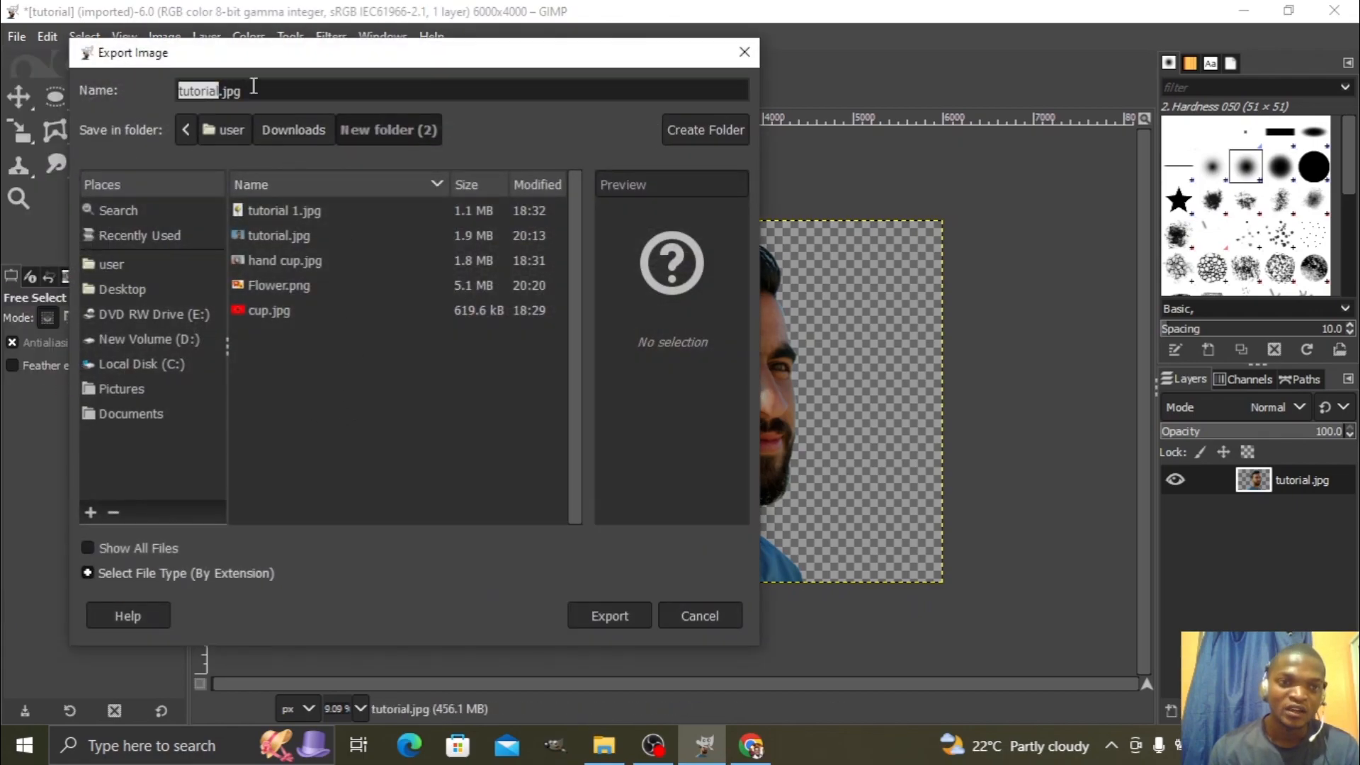
pyautogui.click(259, 92)
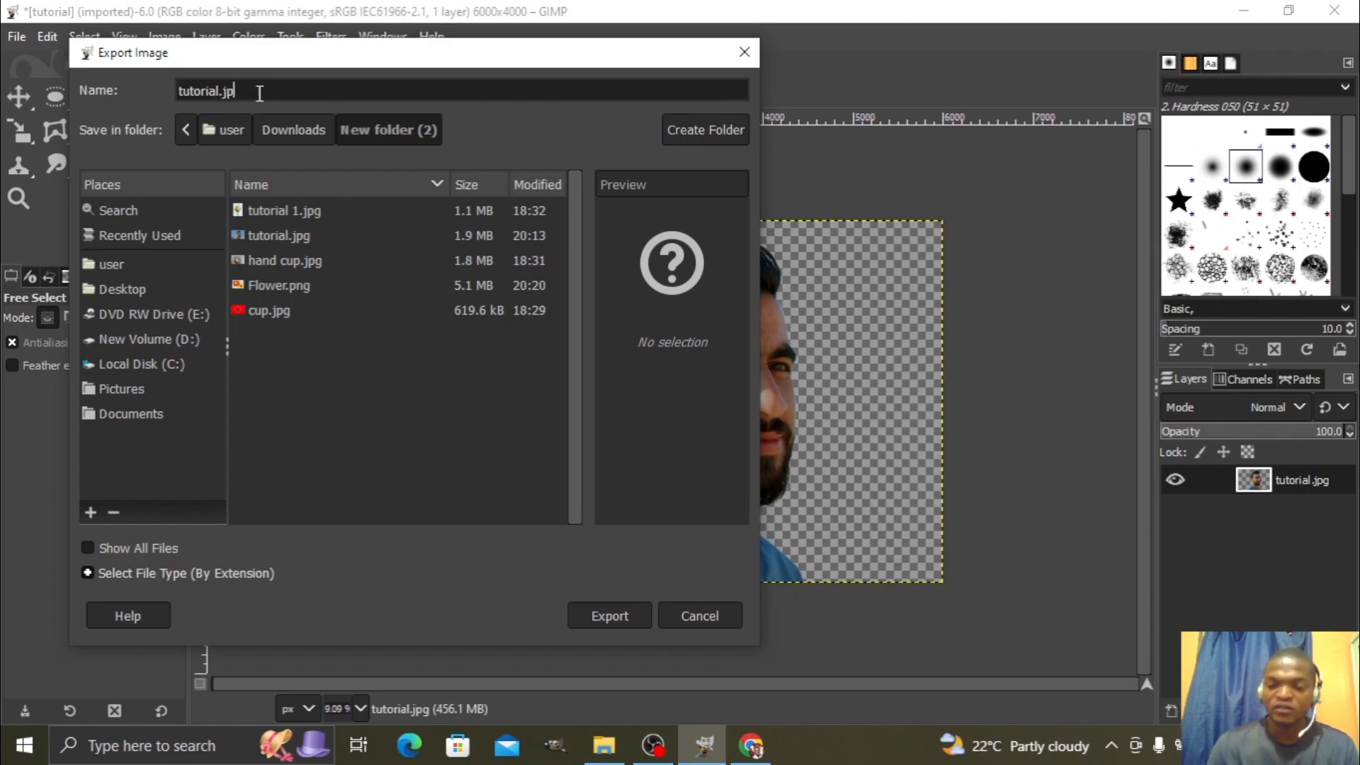
pyautogui.press('BackSpace')
pyautogui.press('BackSpace')
pyautogui.press('BackSpace')
pyautogui.press('BackSpace')
pyautogui.press('BackSpace')
pyautogui.press('BackSpace')
pyautogui.press('BackSpace')
pyautogui.press('BackSpace')
pyautogui.press('BackSpace')
pyautogui.press('BackSpace')
pyautogui.press('BackSpace')
pyautogui.write('tu')
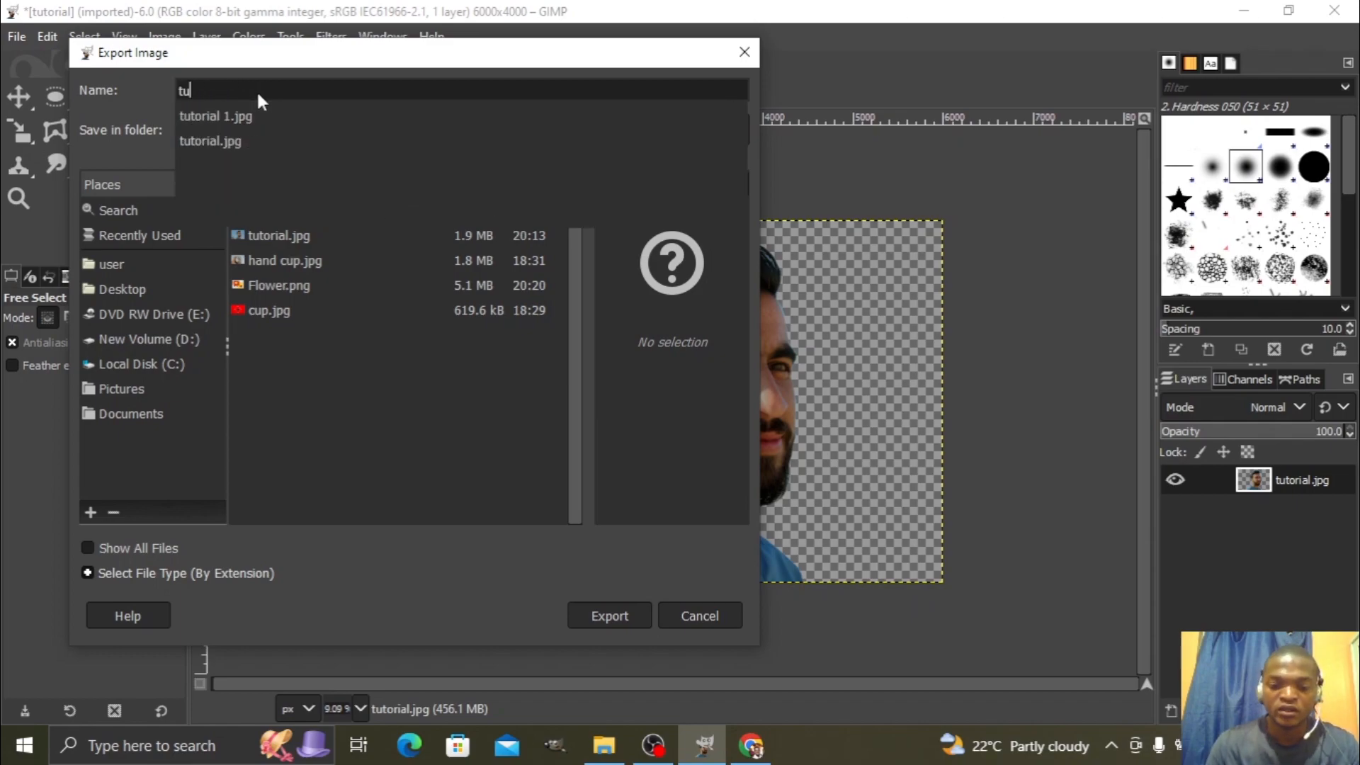
pyautogui.write('torial 2')
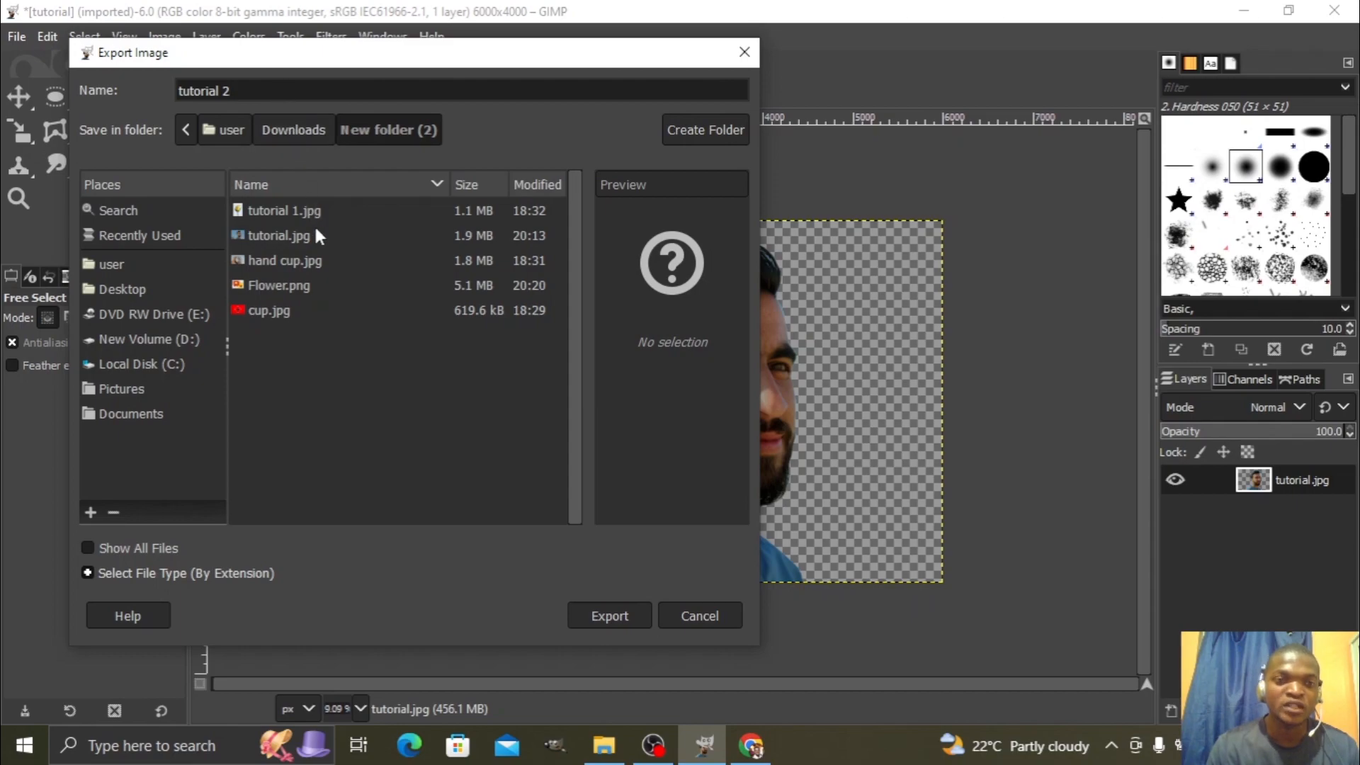
# Set the export file type to PNG image and export tutorial 2.png with the preset PNG options.
pyautogui.click(230, 574)
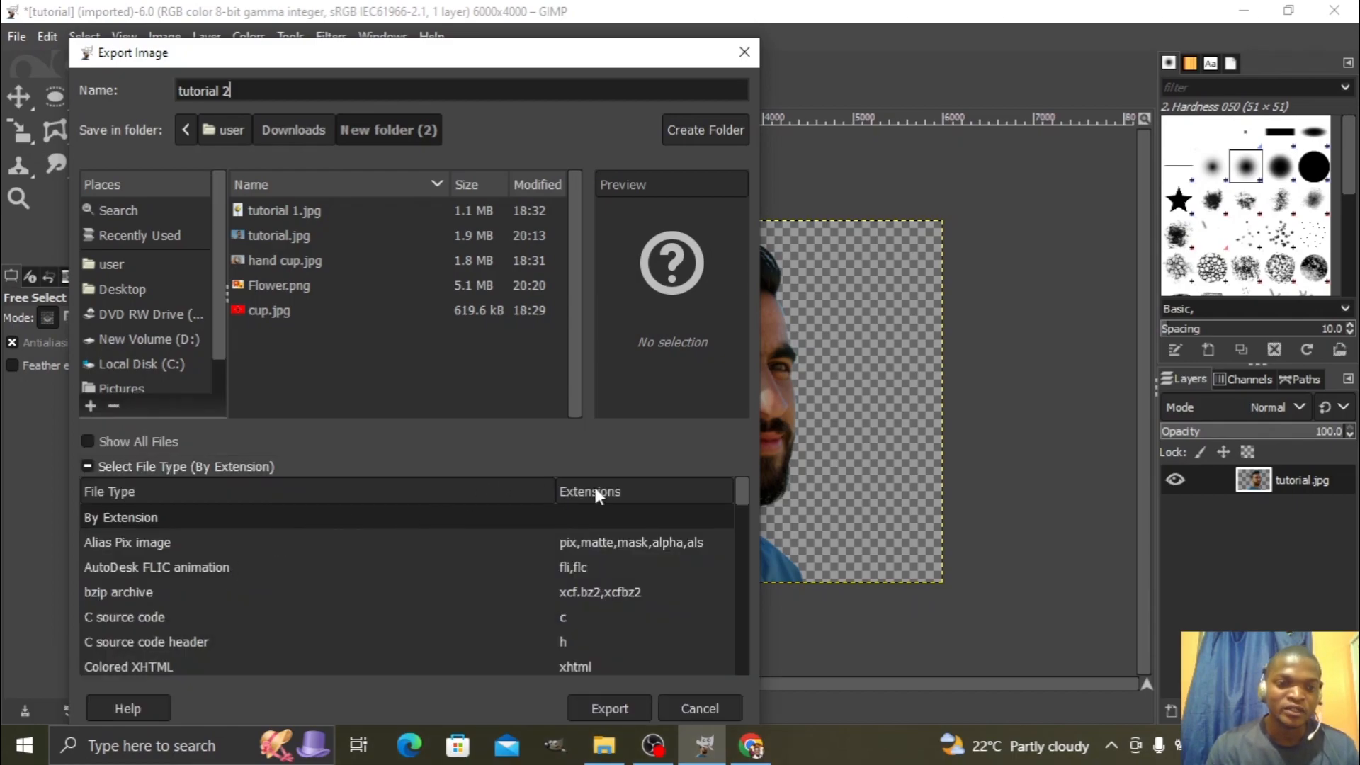
pyautogui.moveTo(743, 483); pyautogui.dragTo(758, 605)
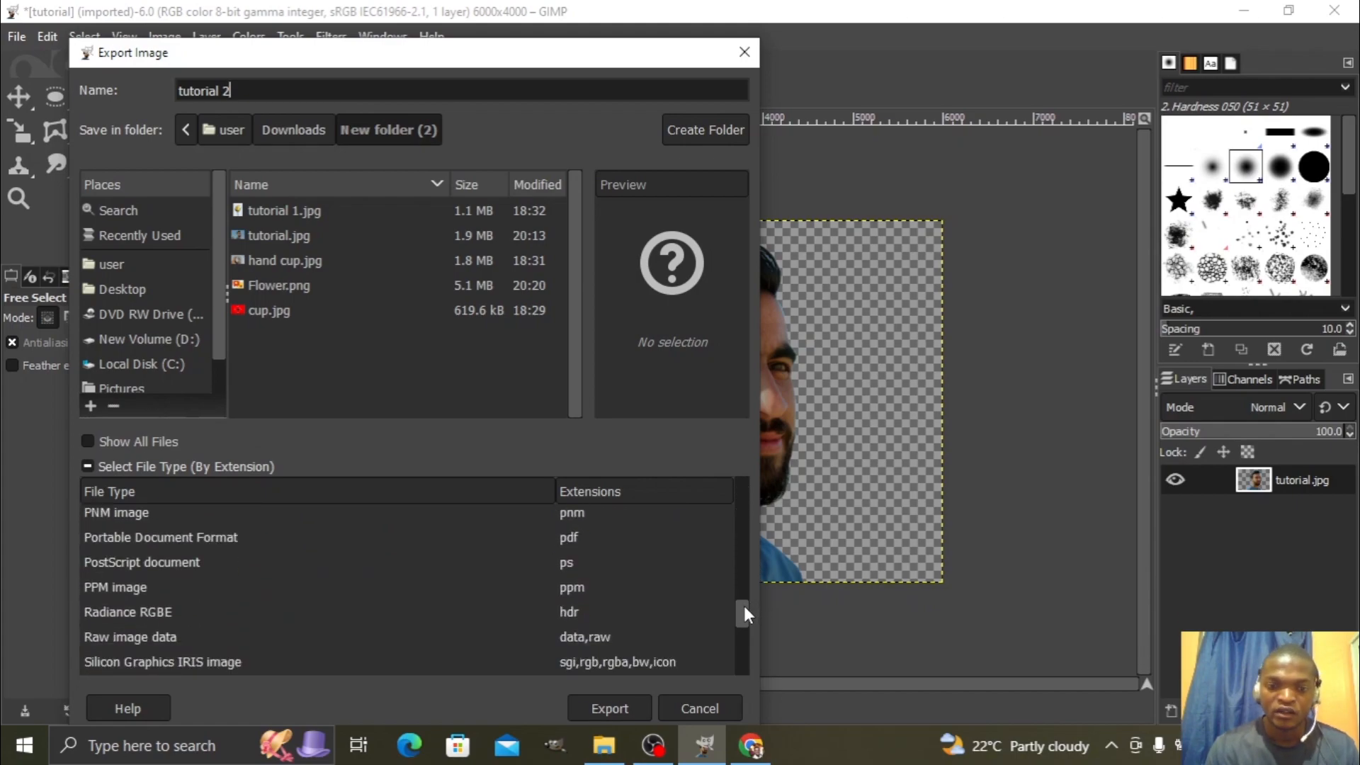
pyautogui.moveTo(742, 618); pyautogui.dragTo(742, 597)
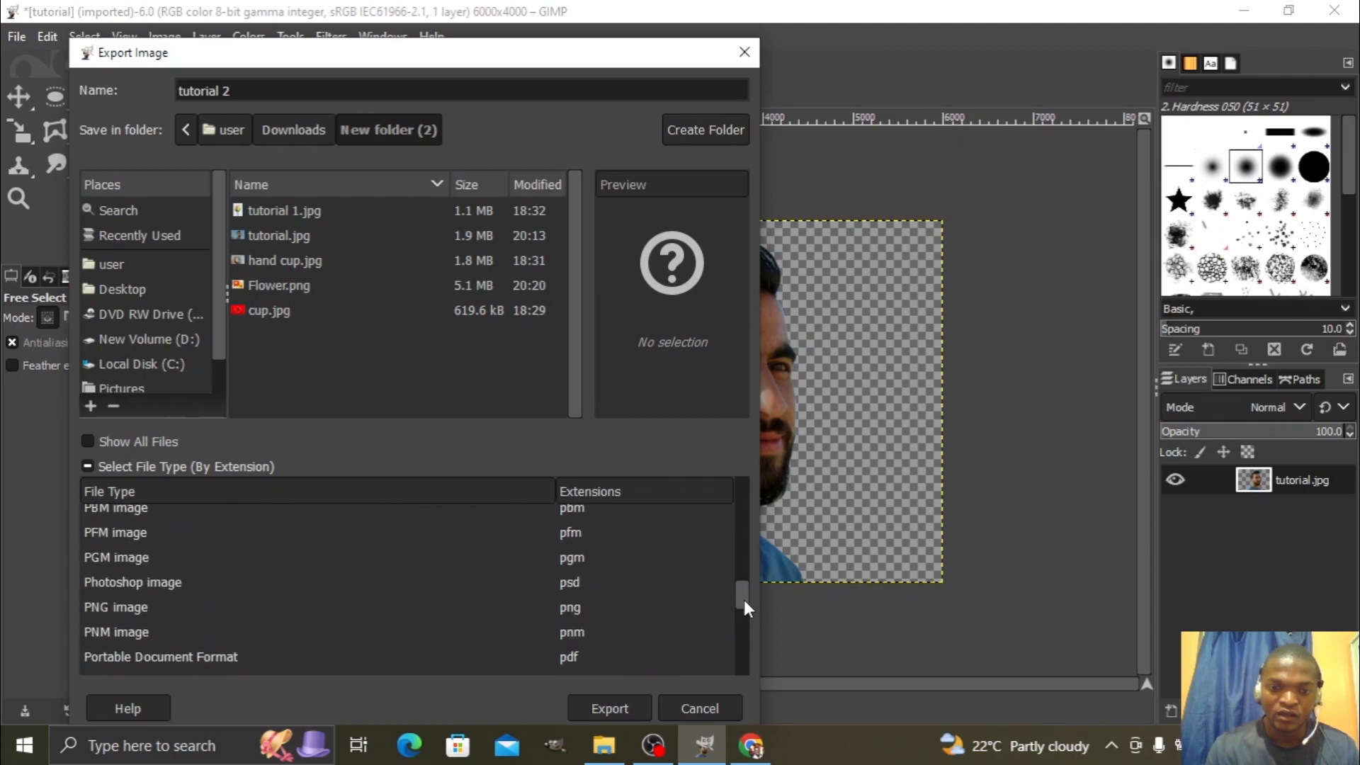
pyautogui.click(572, 607)
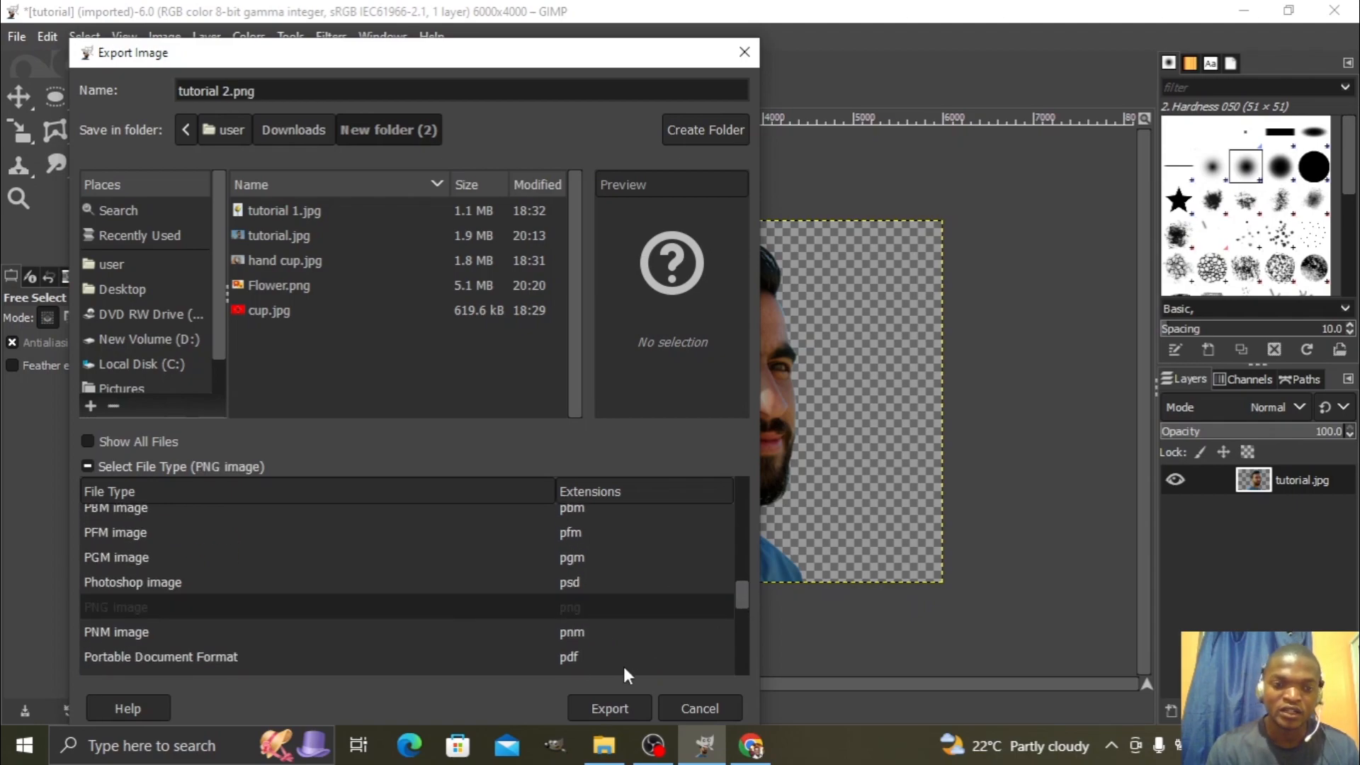
pyautogui.click(609, 707)
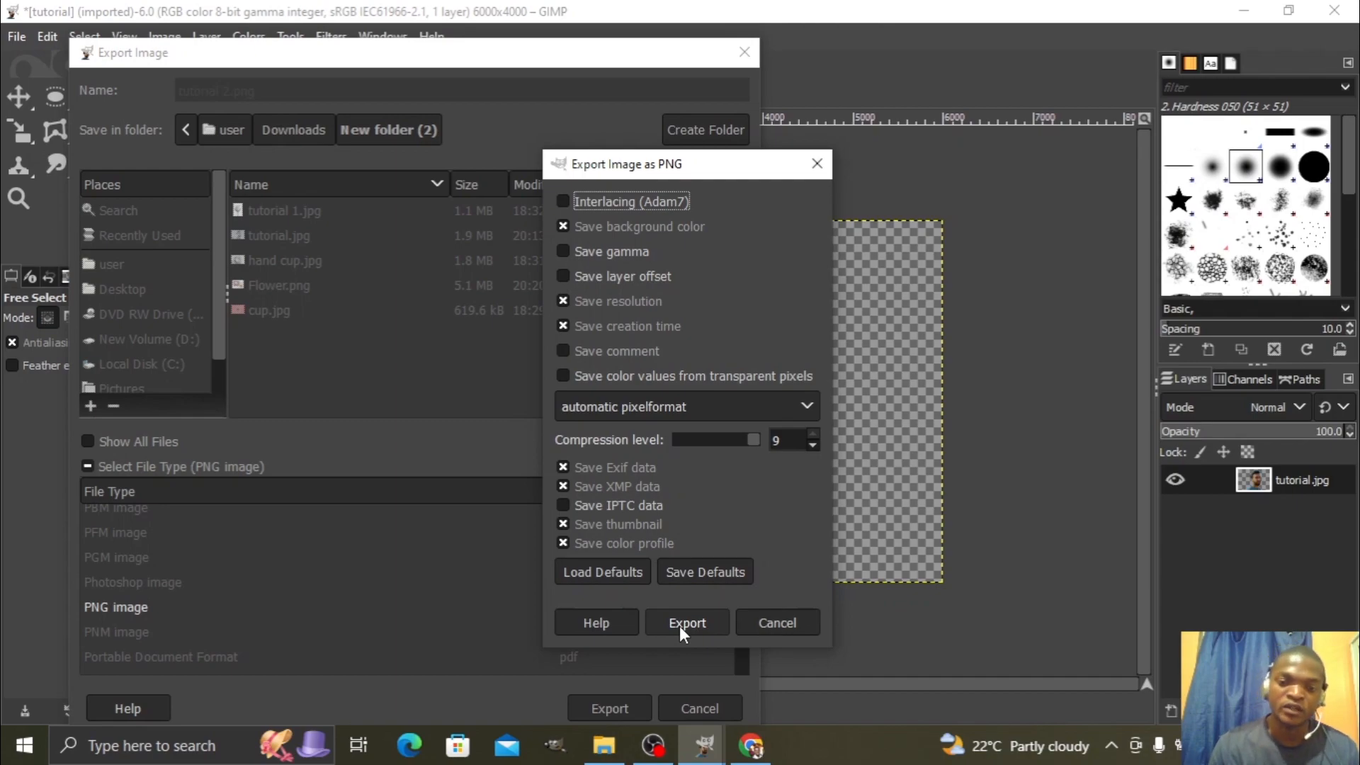
pyautogui.click(679, 626)
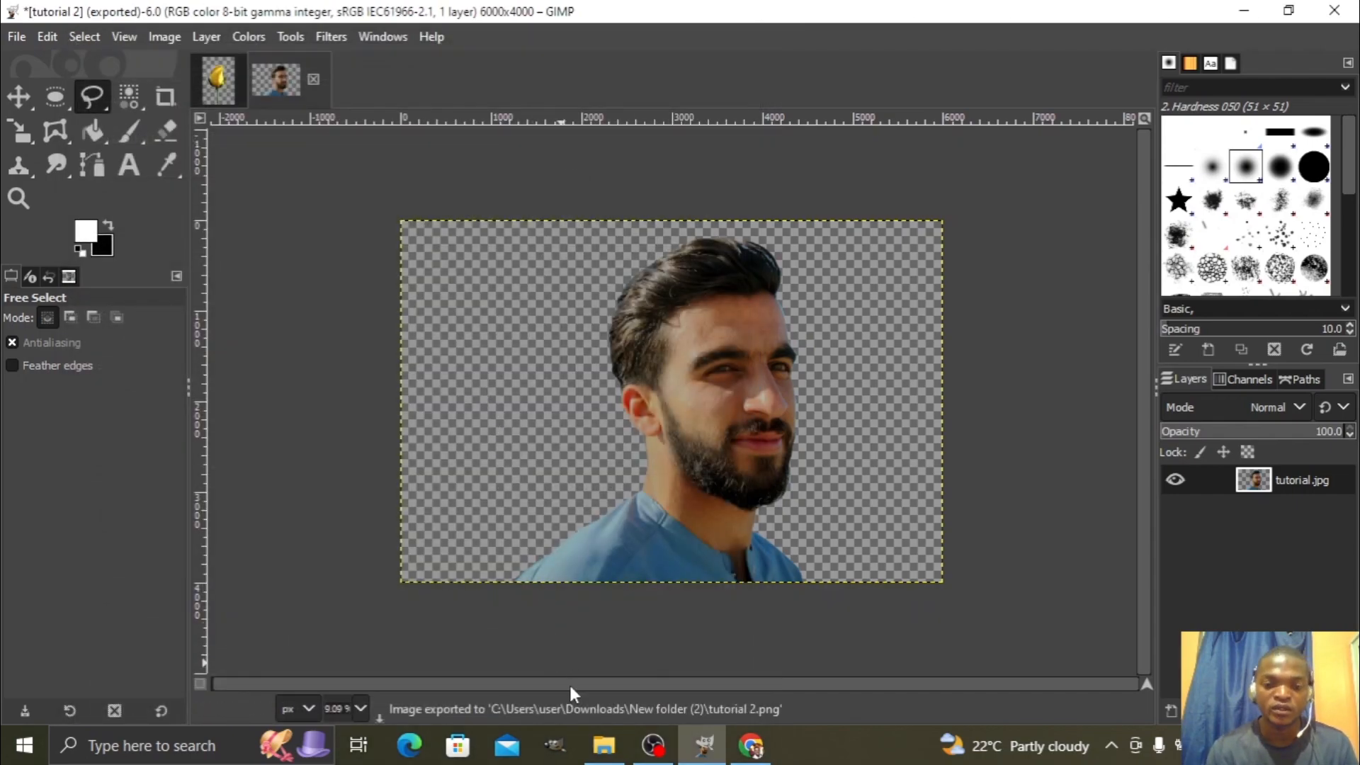
# Switch to File Explorer, view the exported tutorial 2.png in the photo viewer, and close the viewer and folder window.
pyautogui.click(605, 747)
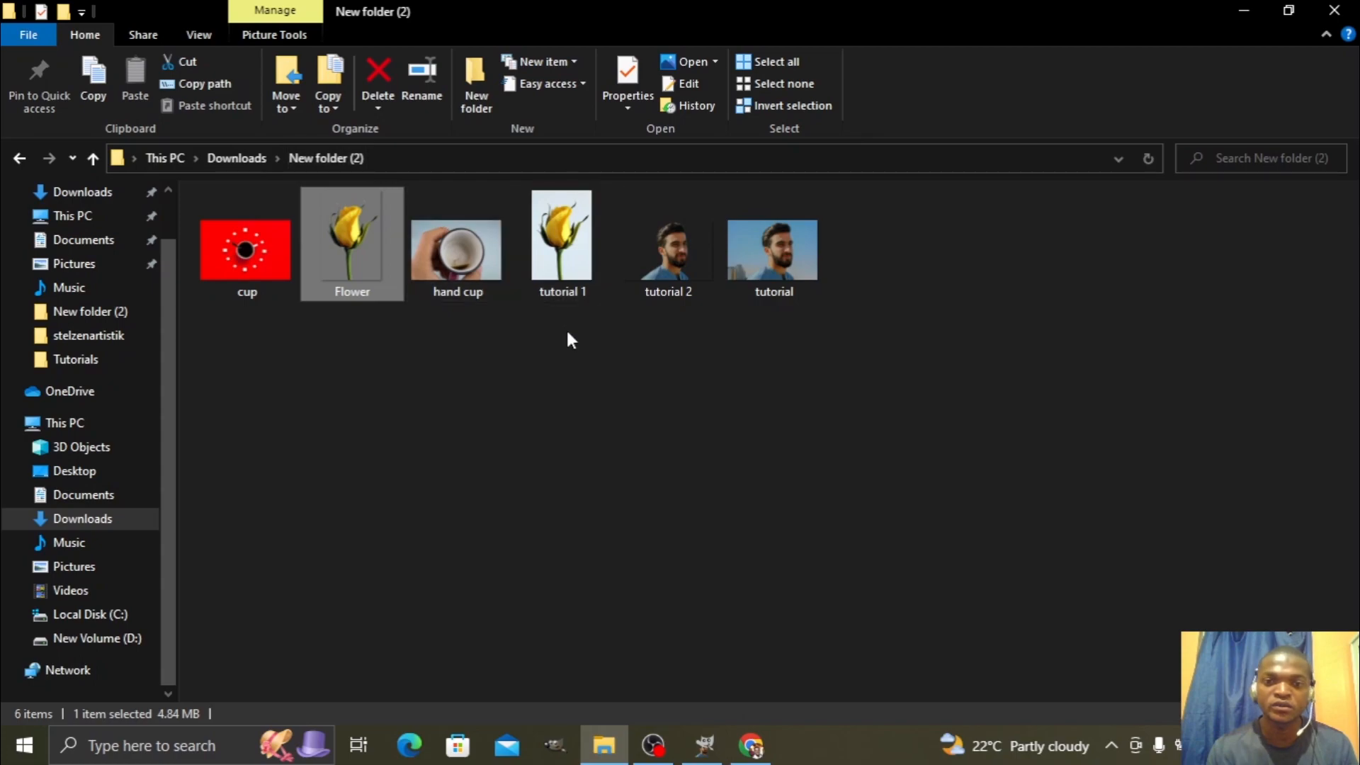
pyautogui.click(673, 242)
pyautogui.doubleClick(673, 242)
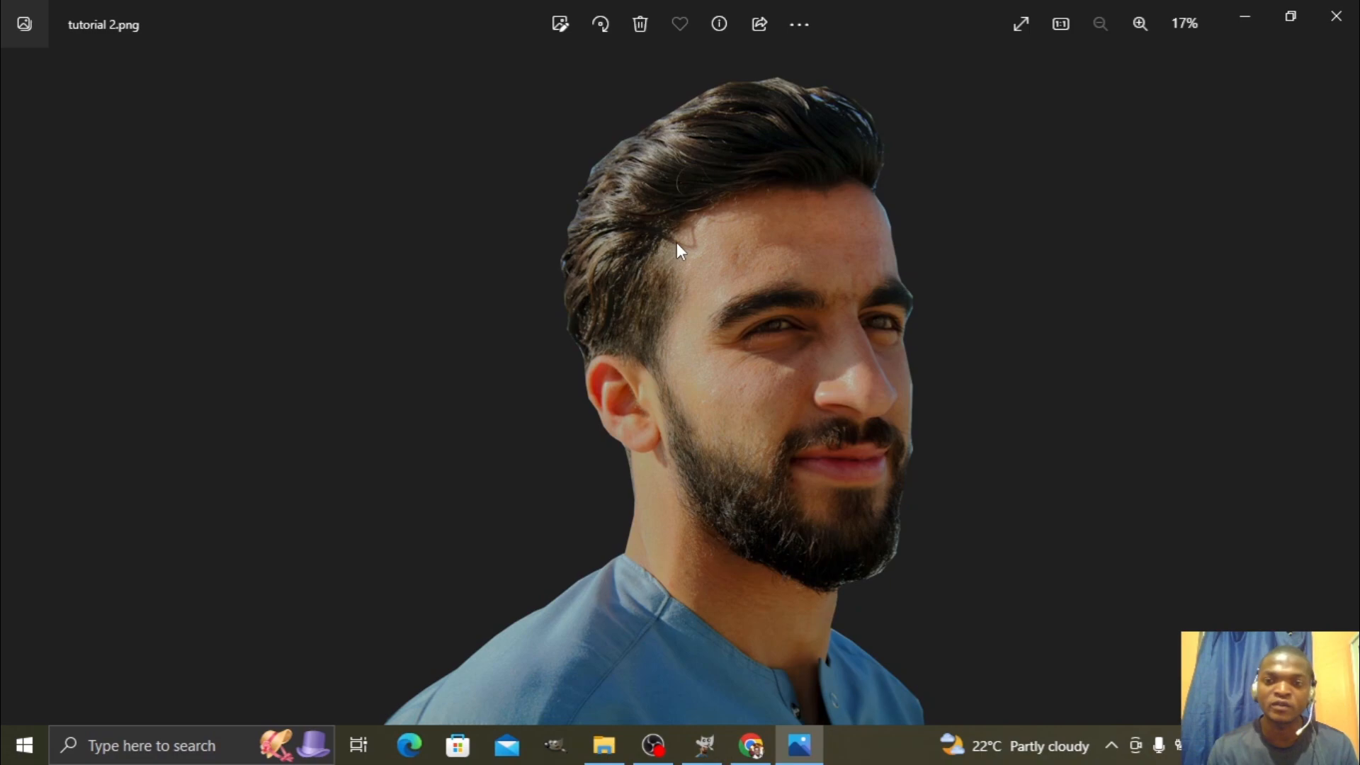
pyautogui.click(1354, 12)
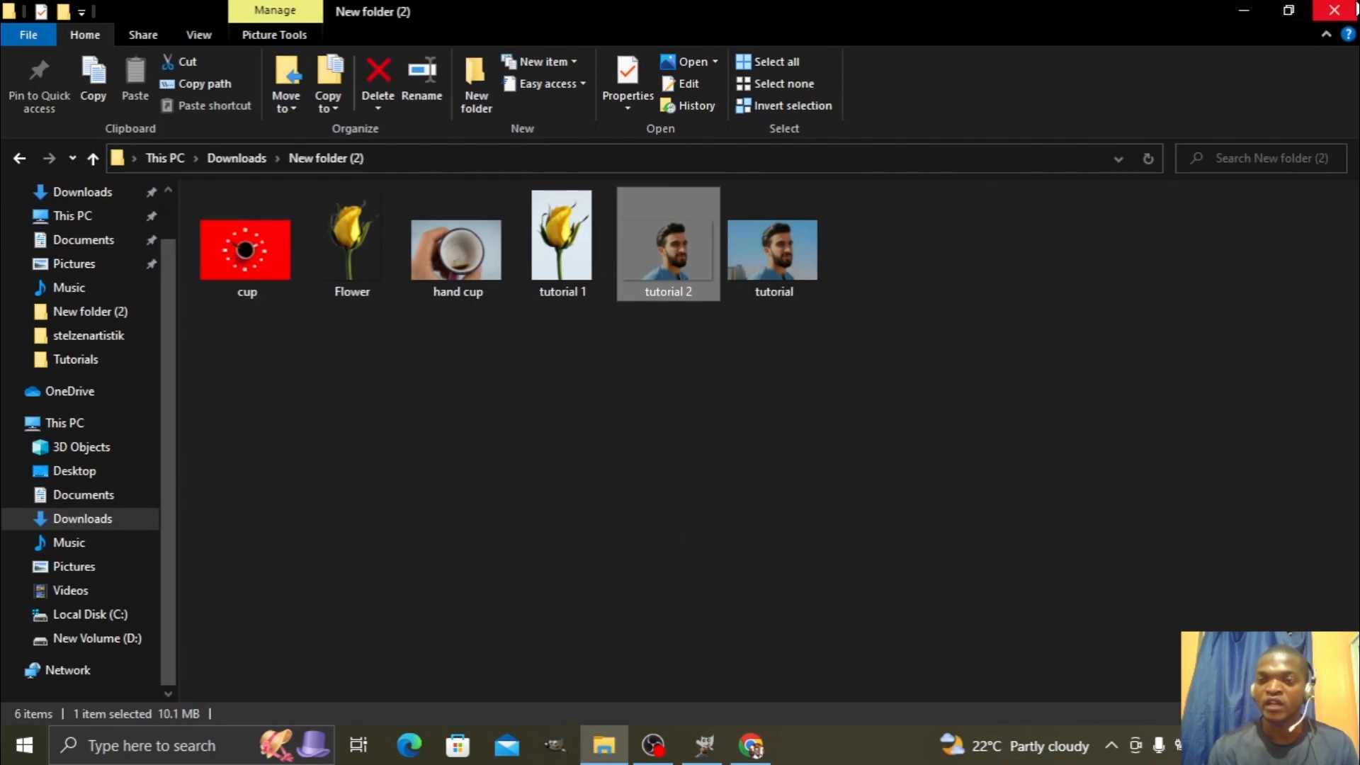
pyautogui.click(1336, 12)
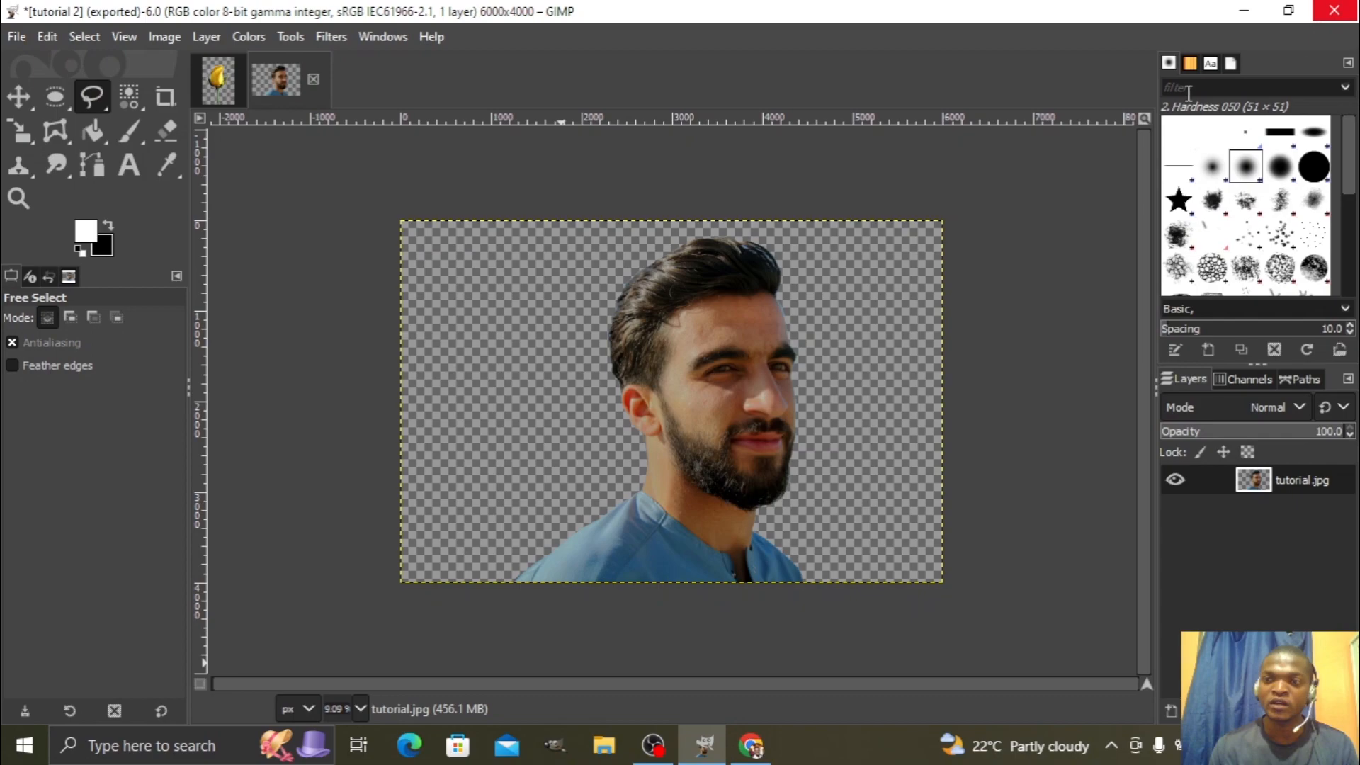